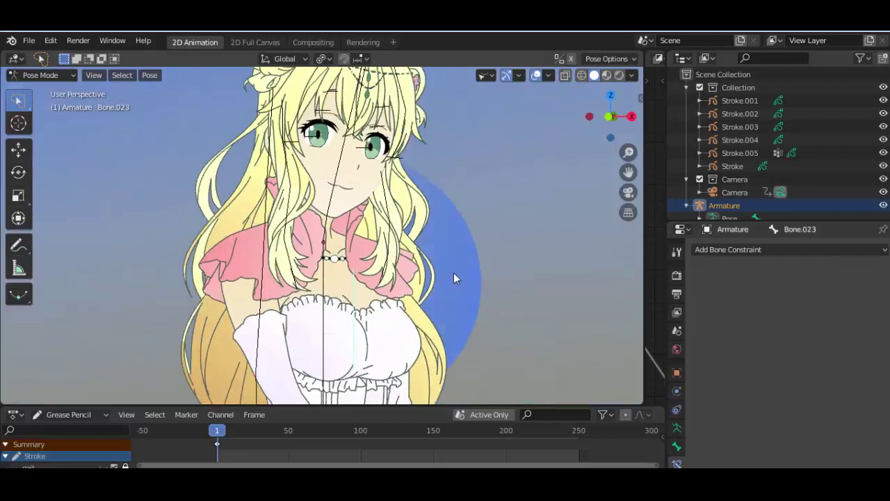
View the anime girl through the scene camera with its frame filling the viewport, and enlarge the Properties area
key(KP_0)
key(Home)
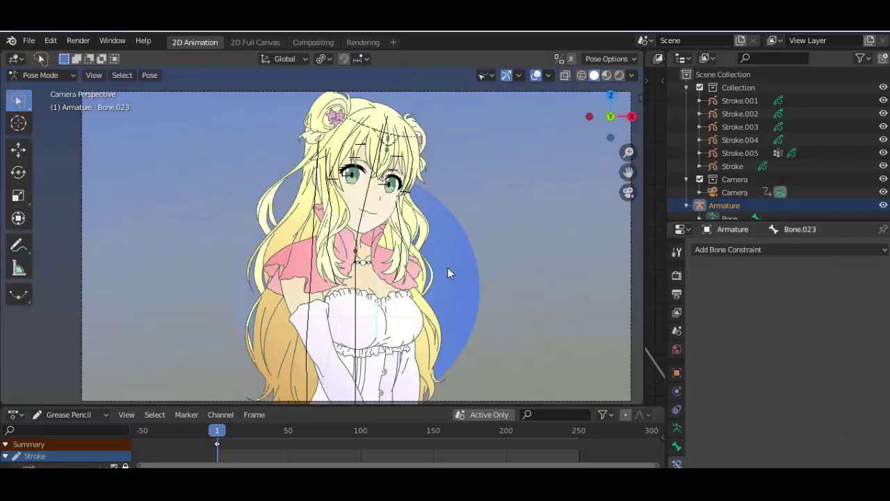
click(519, 75)
click(548, 75)
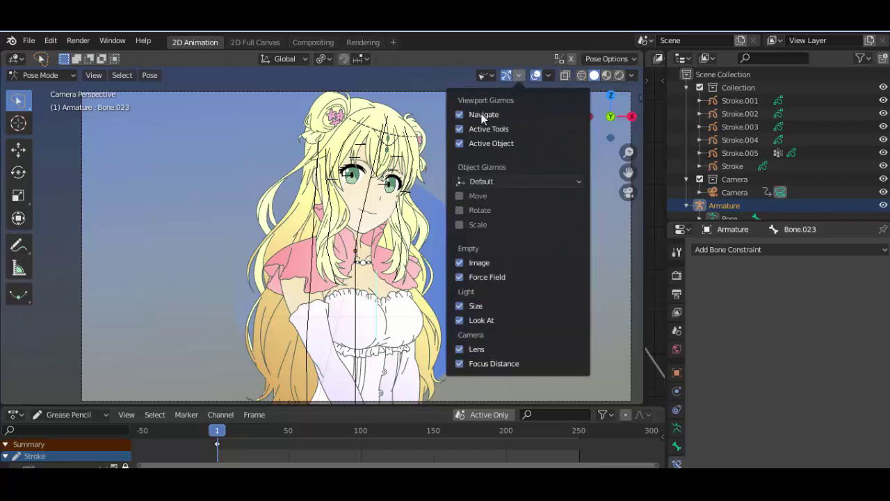
drag(732, 222, 732, 194)
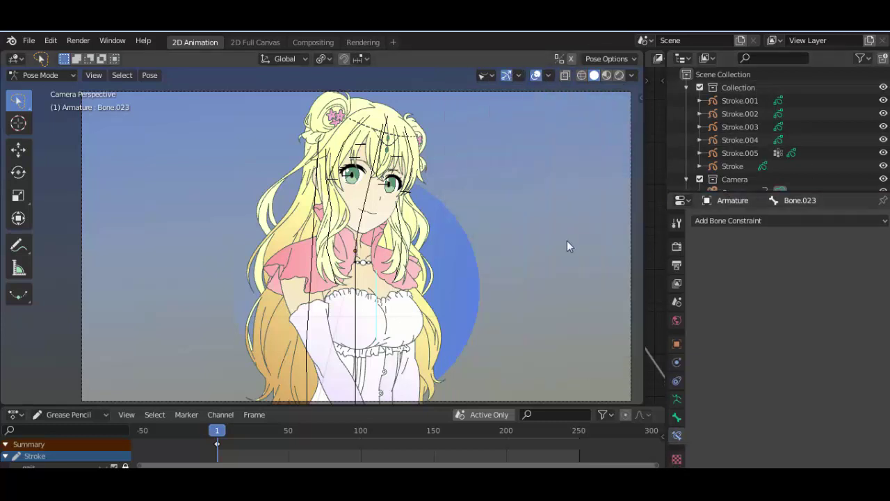
Show the timeline as a Dope Sheet and insert a LocRot keyframe on the bones at frame 0
key(n)
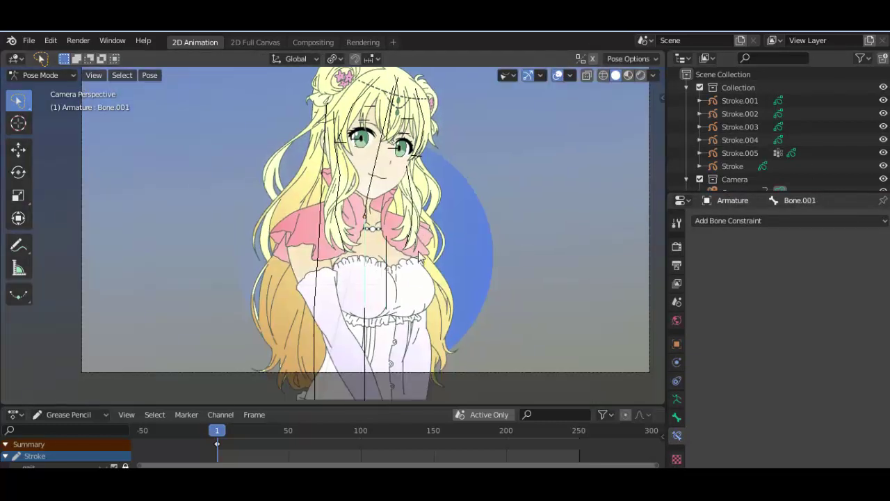
click(105, 415)
click(62, 310)
key(i)
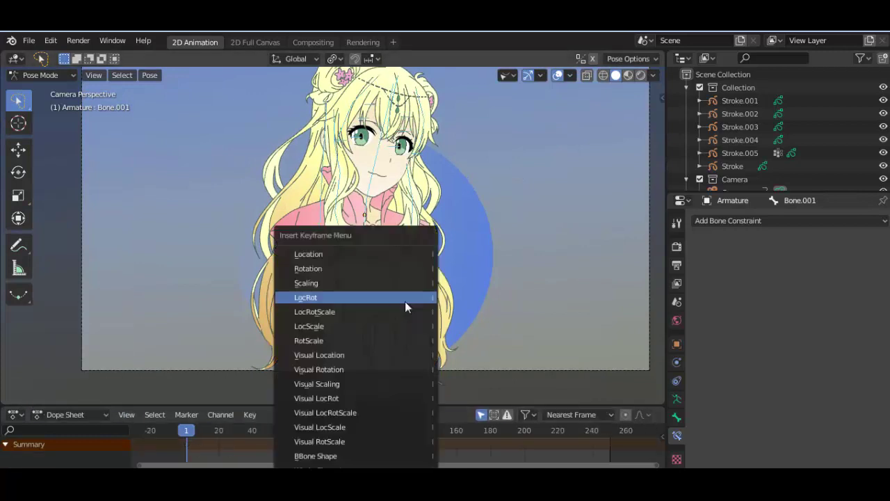
click(406, 311)
middle_drag(278, 452, 314, 452)
drag(187, 434, 182, 434)
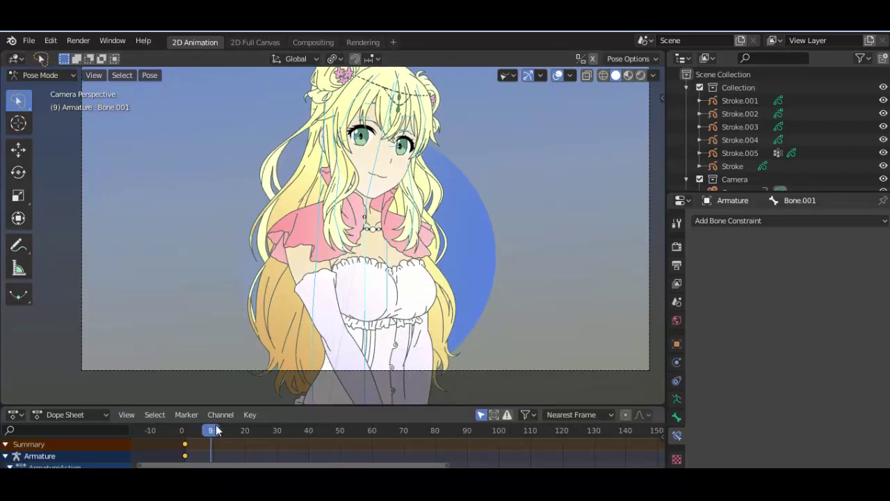
Temporarily hide the camera, inspect its Object Transforms keys, then restore it and return to posing
click(509, 75)
click(524, 280)
click(522, 279)
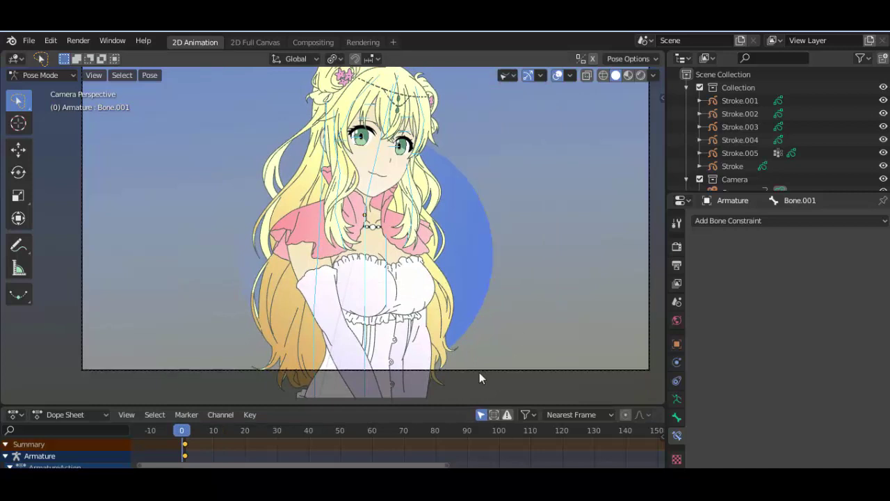
click(479, 372)
click(482, 369)
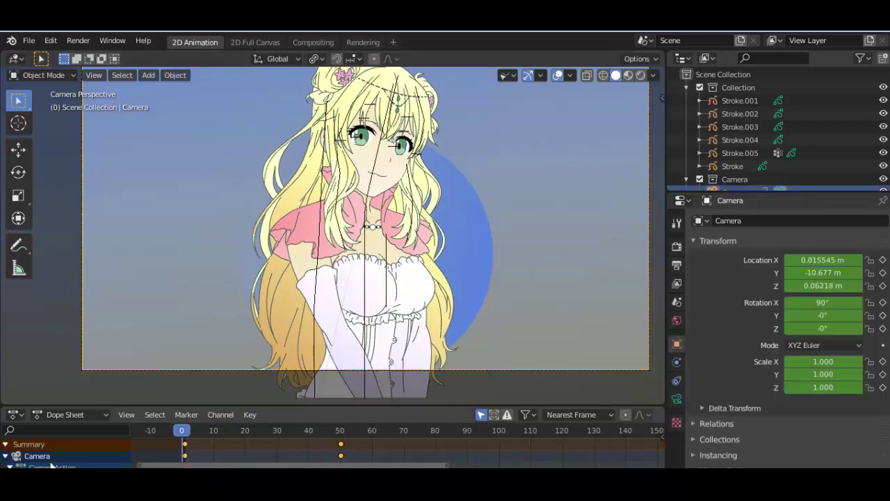
scroll(50, 464, down, 2)
click(407, 364)
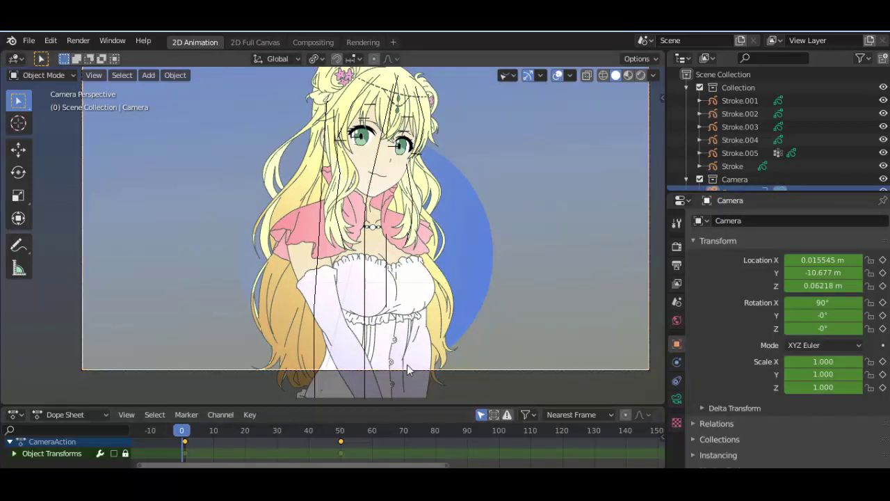
click(507, 74)
click(524, 280)
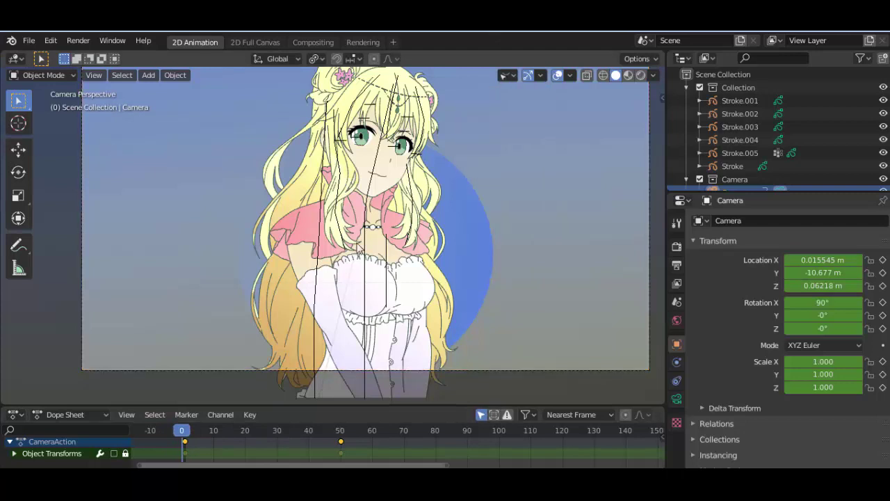
key(ctrl+z)
key(ctrl+z)
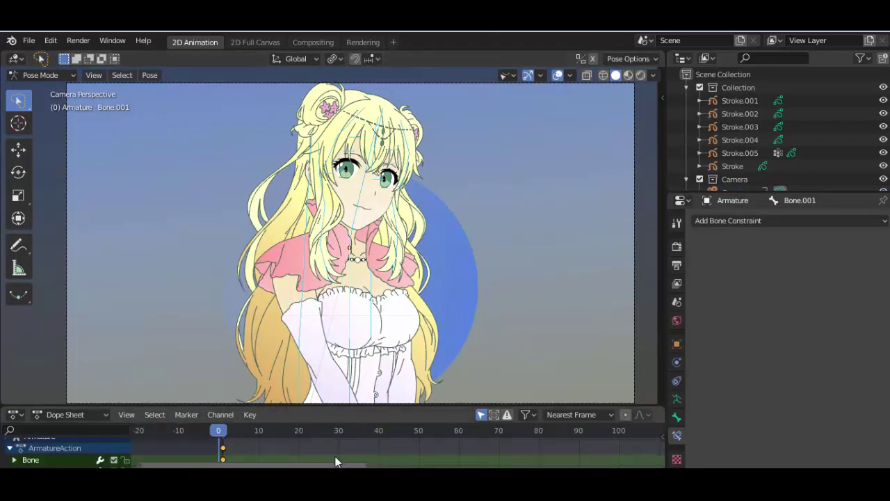
Fit the keyframes in a taller Dope Sheet and recentre the camera frame
key(Home)
drag(216, 405, 205, 388)
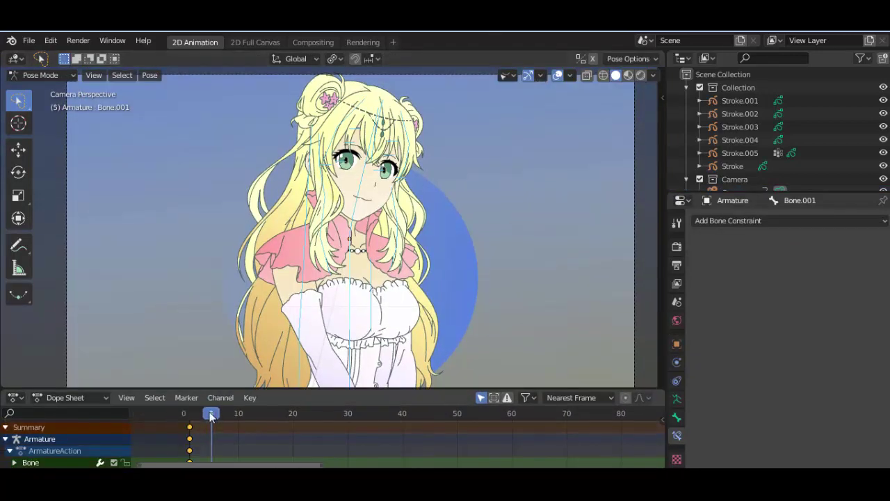
key(Home)
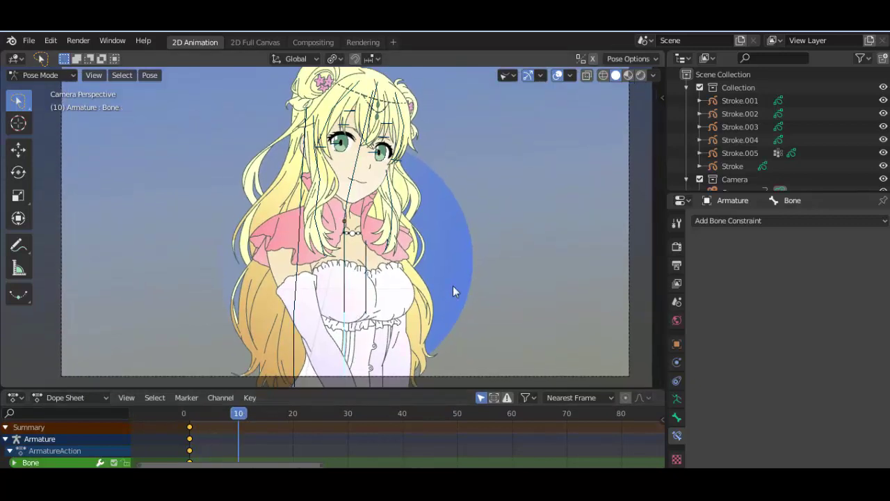
Tilt the head slightly via Bone.001 and keyframe all bones at frame 10
key(r)
click(456, 327)
click(346, 292)
key(r)
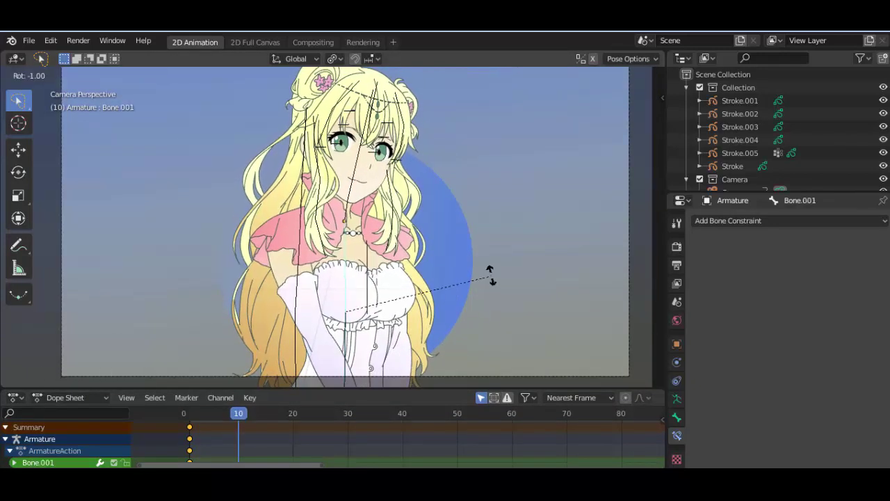
click(490, 274)
key(r)
click(488, 190)
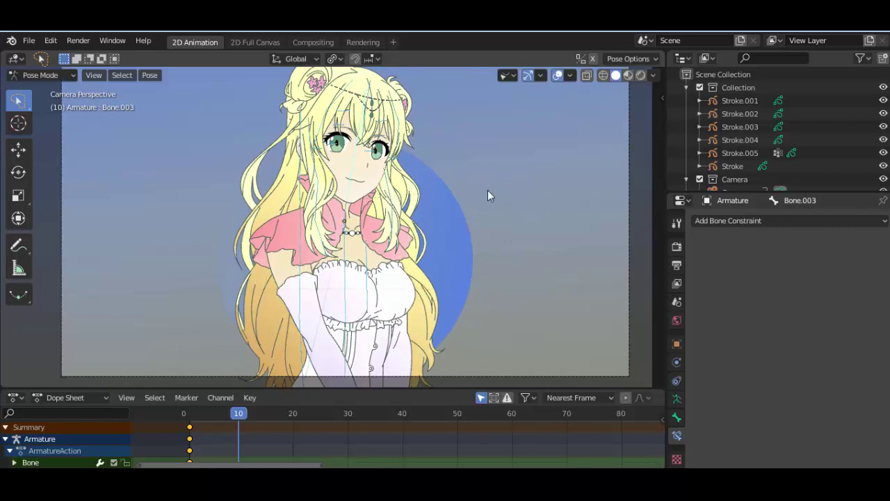
key(a)
key(i)
click(484, 191)
Scale up Bone.023 to swell the chest, previewing the motion around frame 10
drag(231, 424, 207, 430)
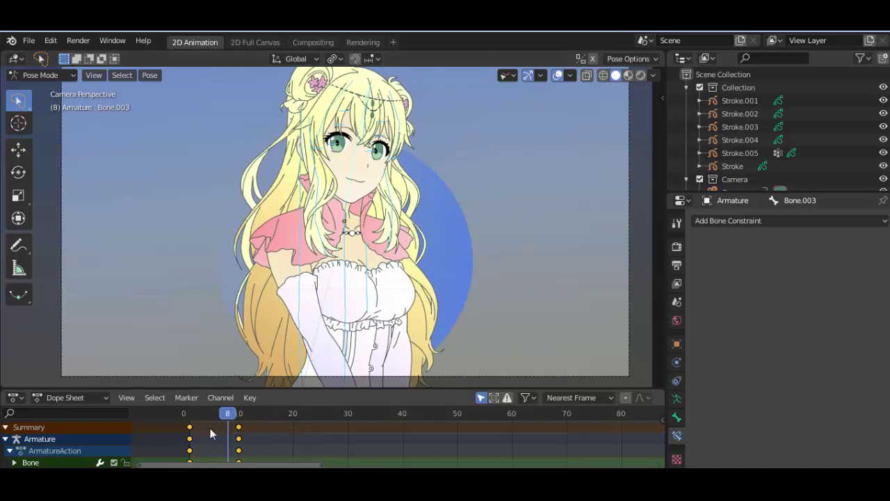
drag(207, 430, 238, 430)
click(369, 290)
key(s)
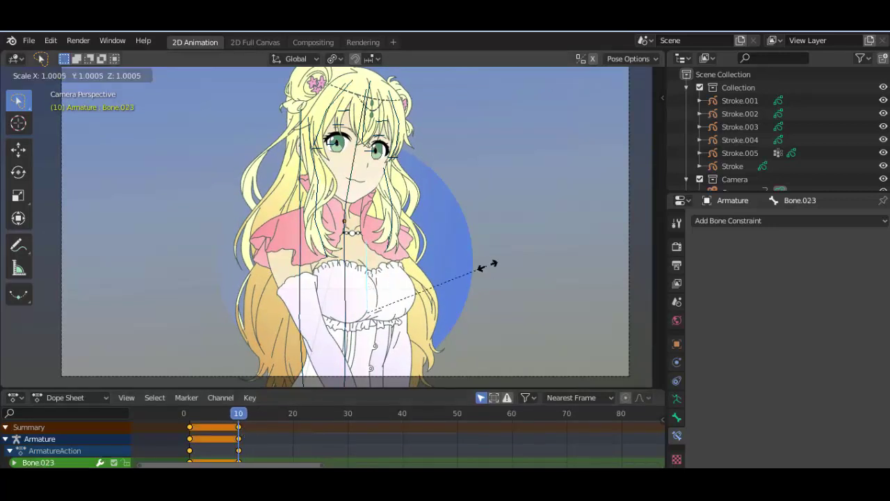
click(518, 265)
drag(233, 418, 243, 418)
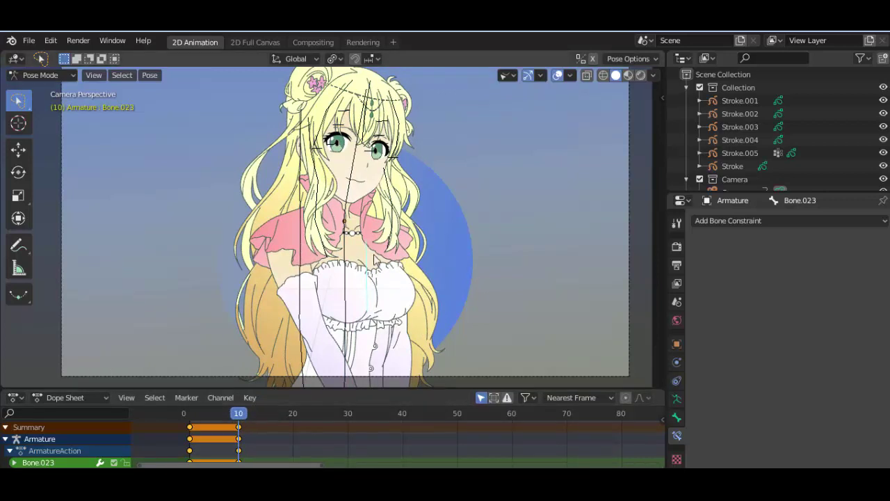
key(s)
click(535, 267)
mouse_move(233, 415)
mouse_down()
mouse_move(195, 421)
mouse_move(253, 420)
mouse_move(204, 417)
mouse_move(243, 415)
mouse_up()
Rotate the head bone Bone.003 at frame 10, comparing with undo and redo
key(Left)
click(354, 158)
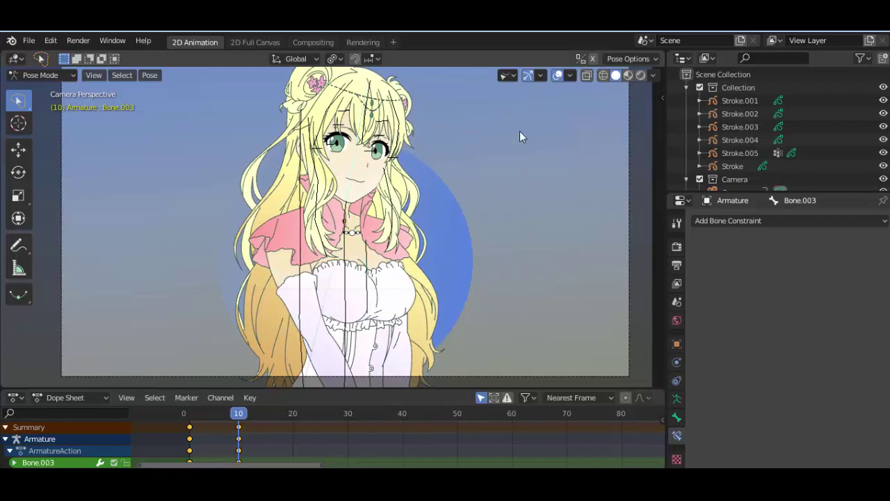
key(r)
click(484, 183)
key(ctrl+z)
key(ctrl+shift+z)
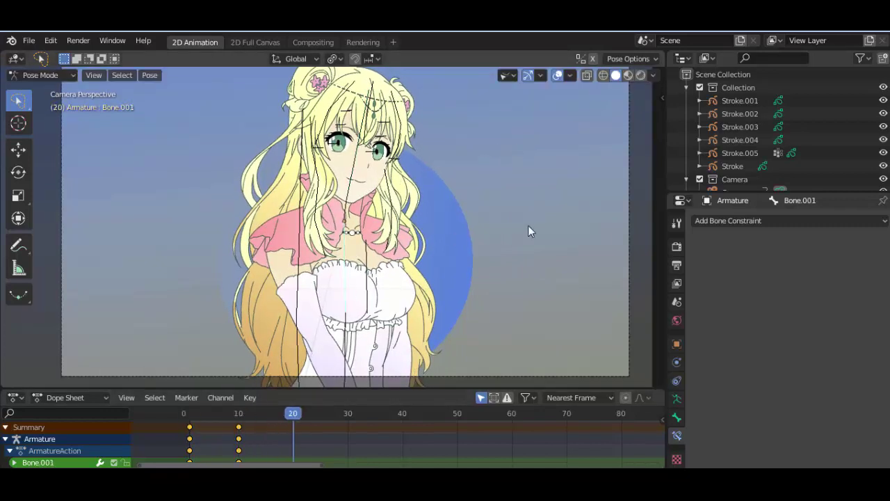
Tilt the head and scale the chest bone at frame 20, key it, and play back
key(r)
click(363, 193)
click(408, 263)
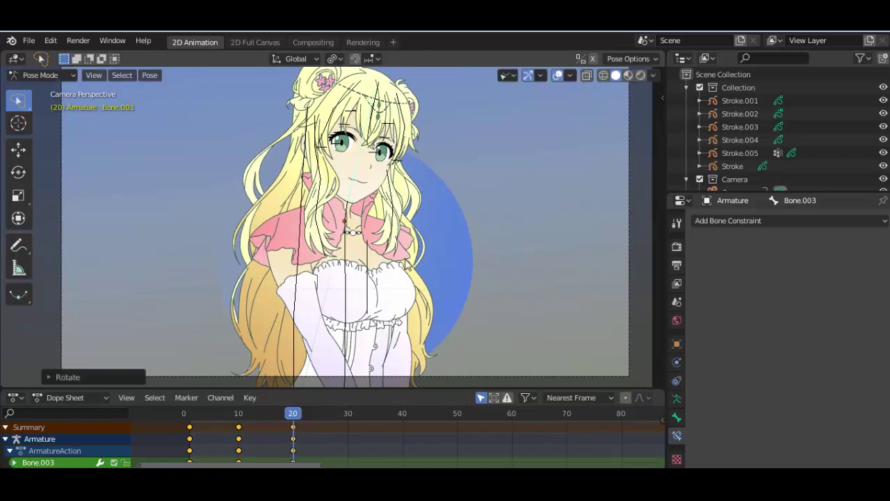
key(s)
click(401, 294)
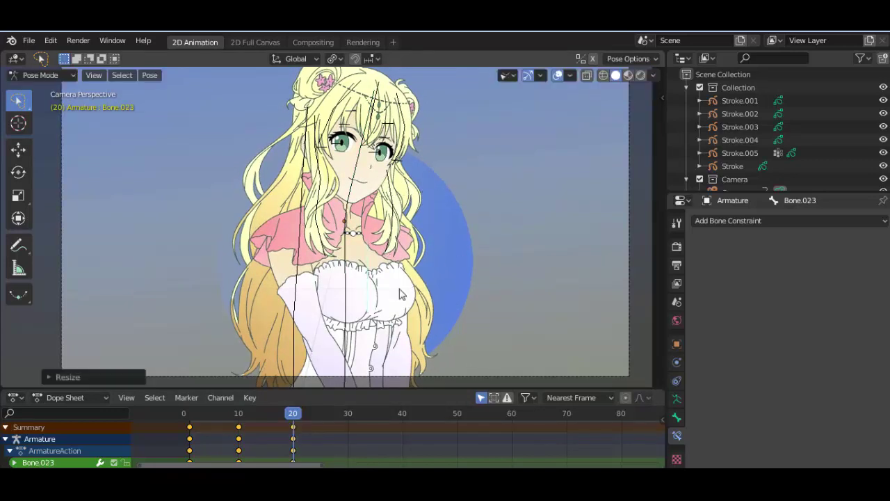
key(space)
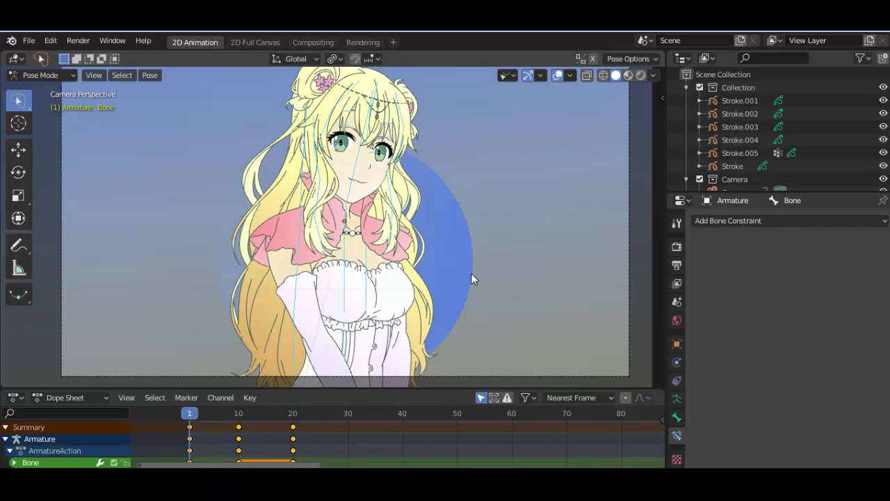
Duplicate the frame-1 starting pose keys to frame 30 and scrub to check the loop
key(space)
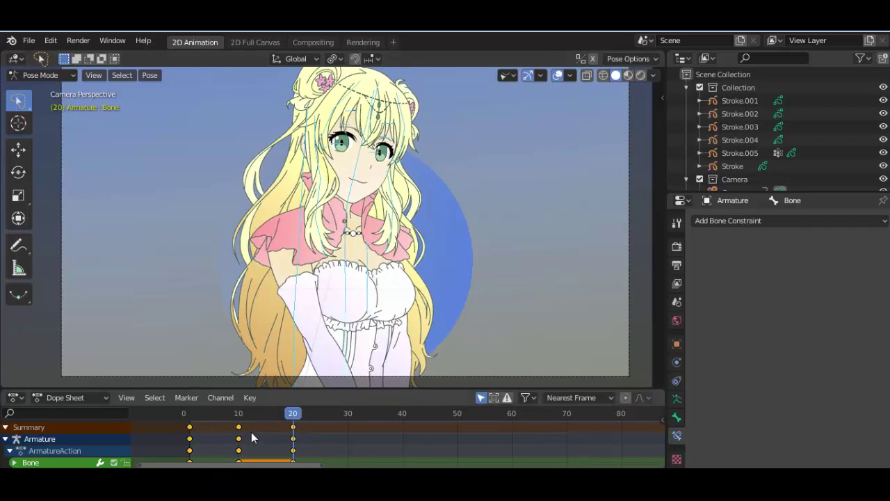
click(189, 438)
key(shift+d)
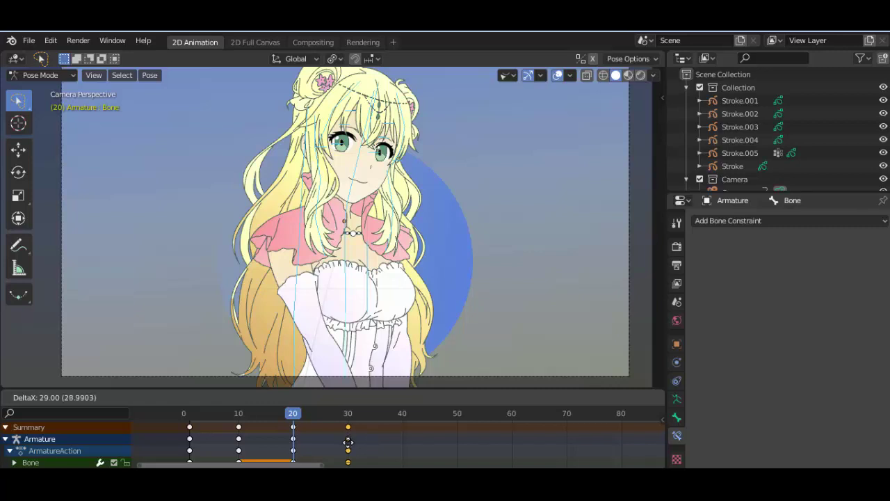
key(Up)
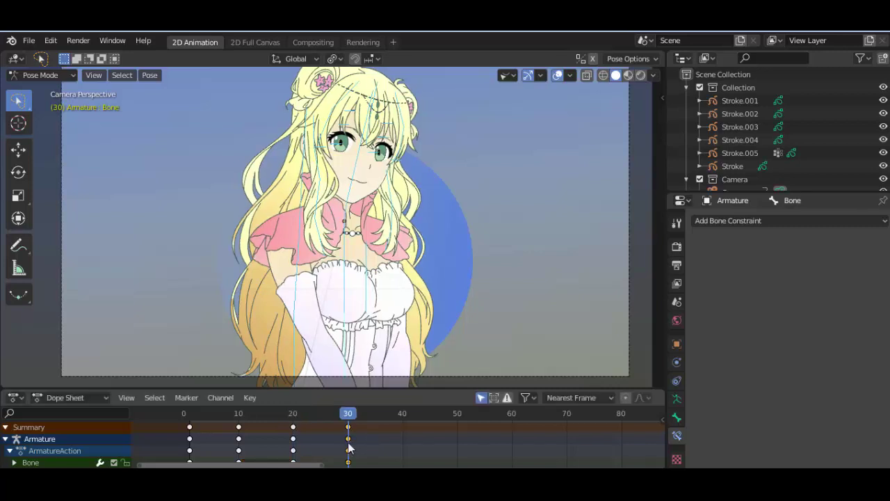
drag(312, 416, 197, 428)
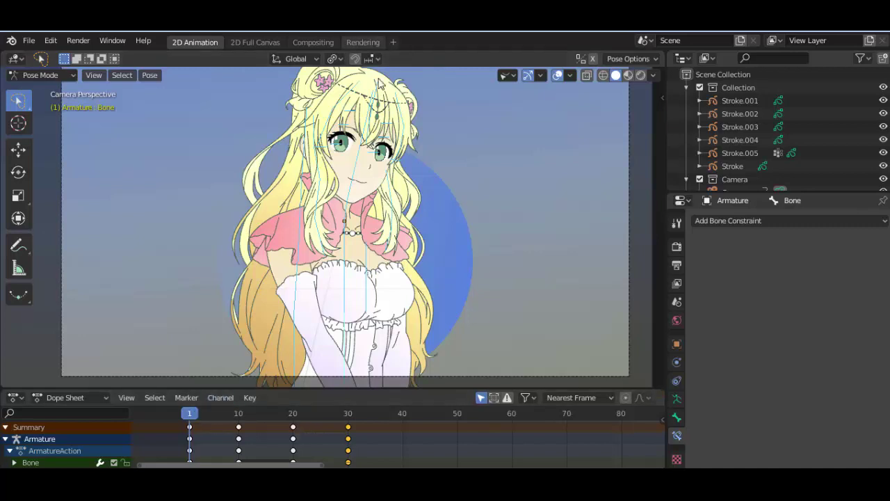
Rotate hair bone Bone.019 to start the sway
click(311, 169)
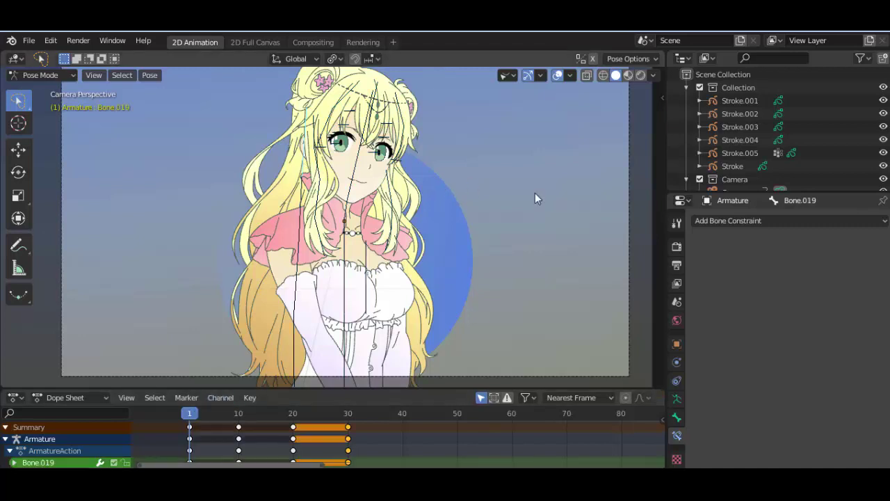
key(r)
click(548, 178)
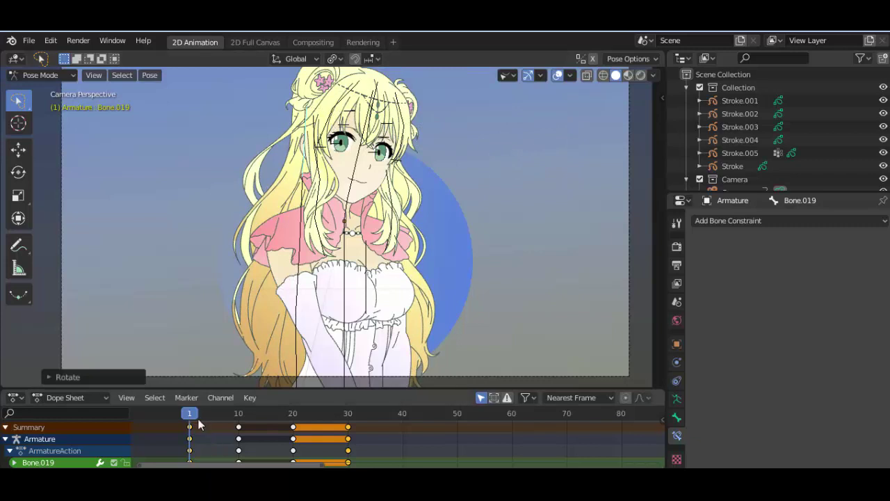
At frame 20, rotate three hair bones including Bone.022
drag(202, 418, 238, 413)
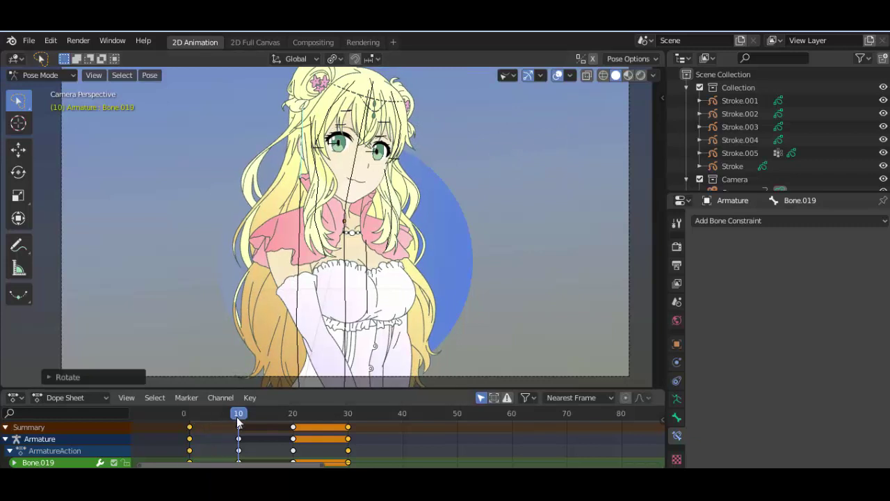
key(Up)
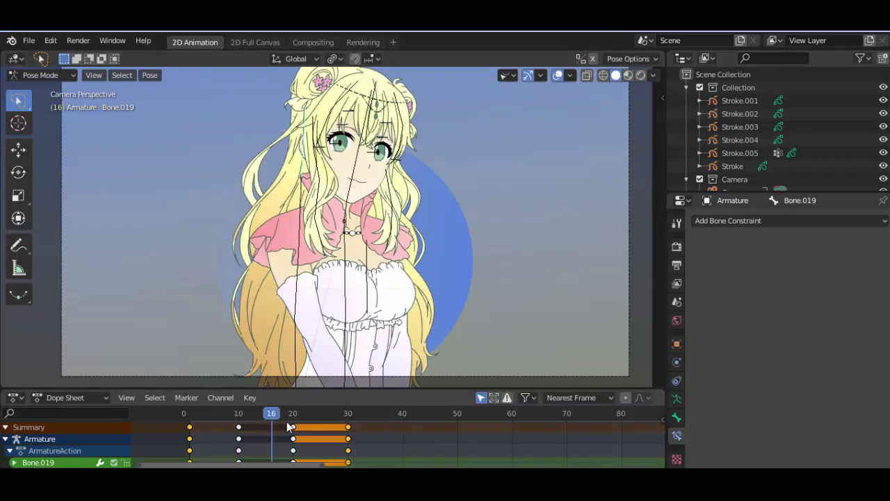
key(r)
click(472, 249)
click(445, 239)
key(r)
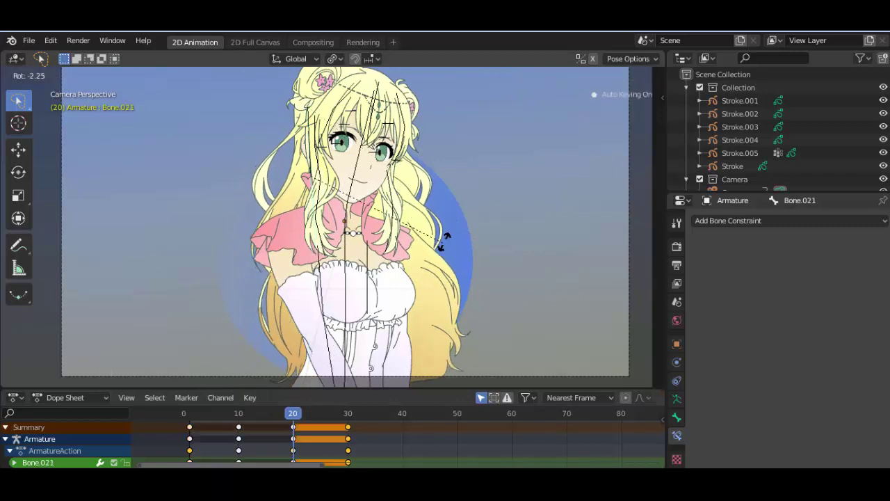
click(445, 239)
key(r)
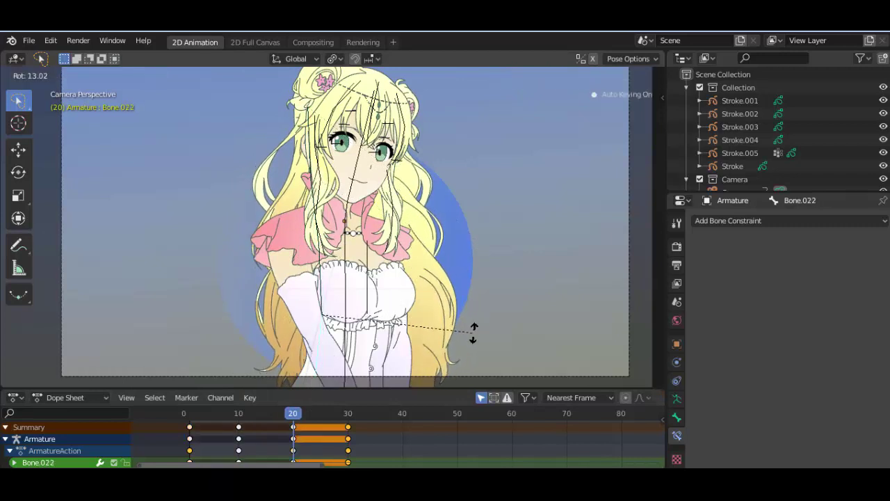
click(473, 332)
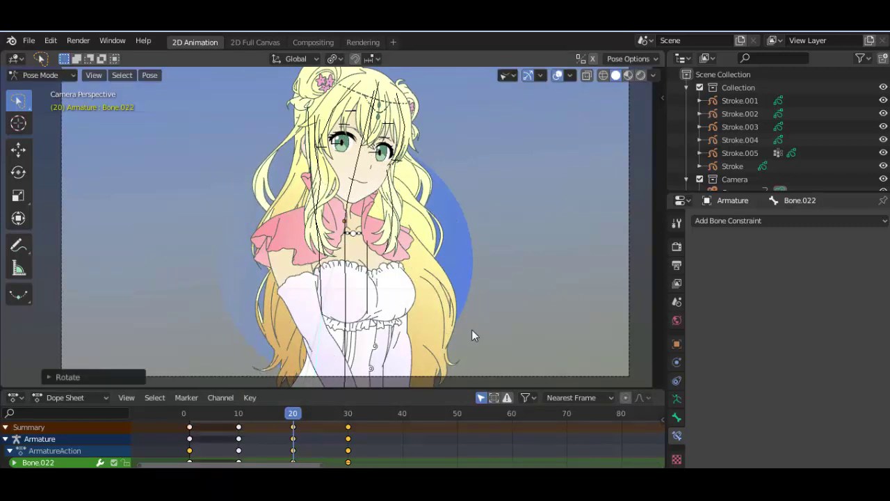
Blend an in-between pose for Bone.022 at frame 10 with the Breakdowner and preview it
key(shift+Left)
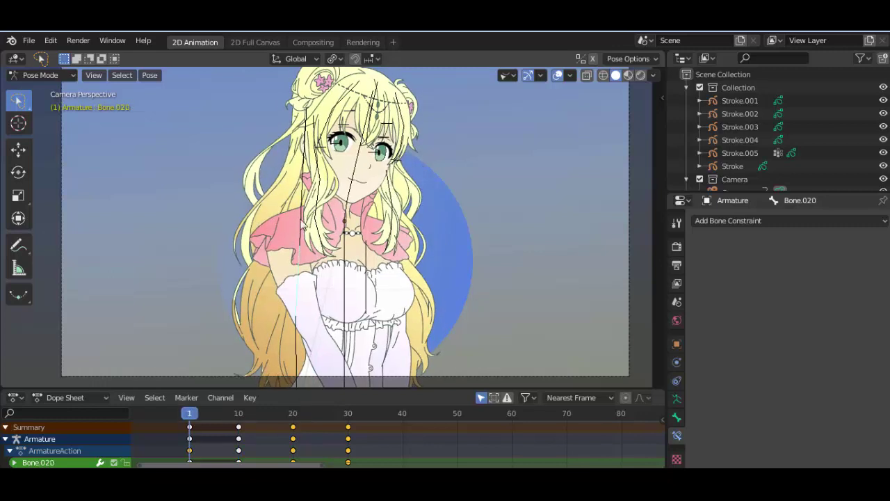
click(296, 358)
key(Up)
key(shift+e)
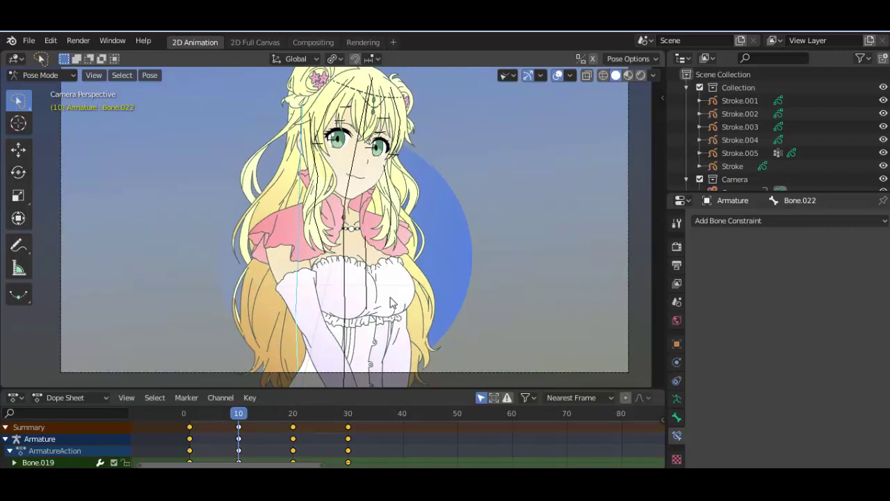
click(390, 300)
drag(206, 413, 337, 428)
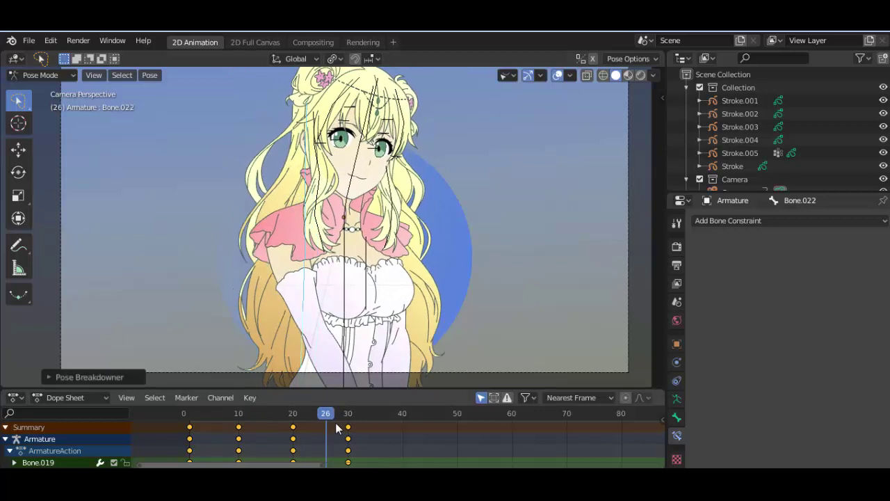
key(Down)
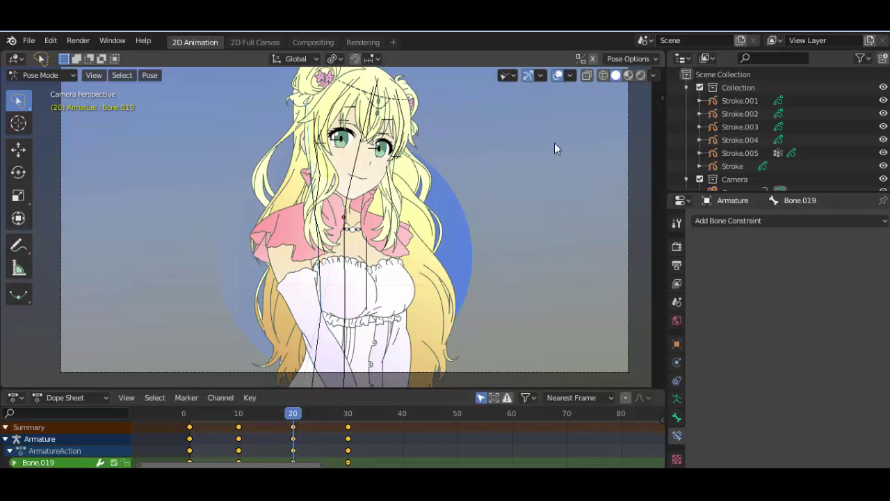
Rotate several hair strands, including Bone.022, at frame 20 and play to preview the sway
key(r)
click(588, 174)
key(r)
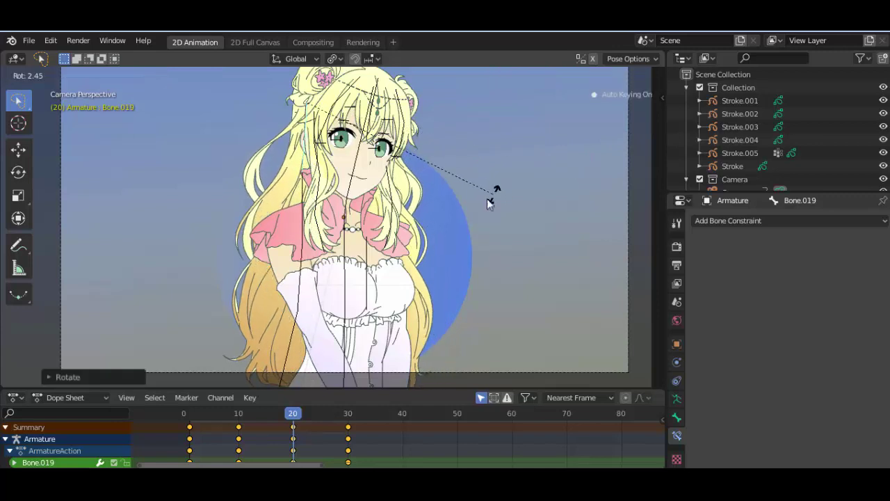
key(r)
click(487, 229)
key(r)
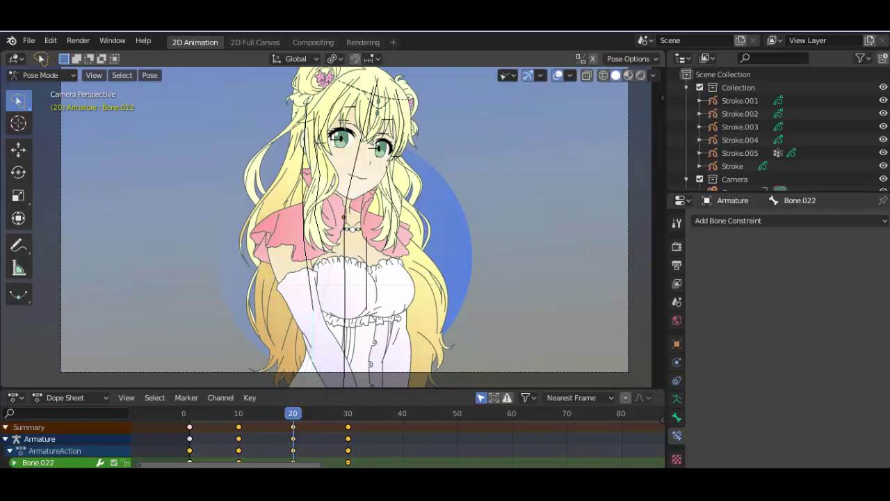
click(537, 290)
key(space)
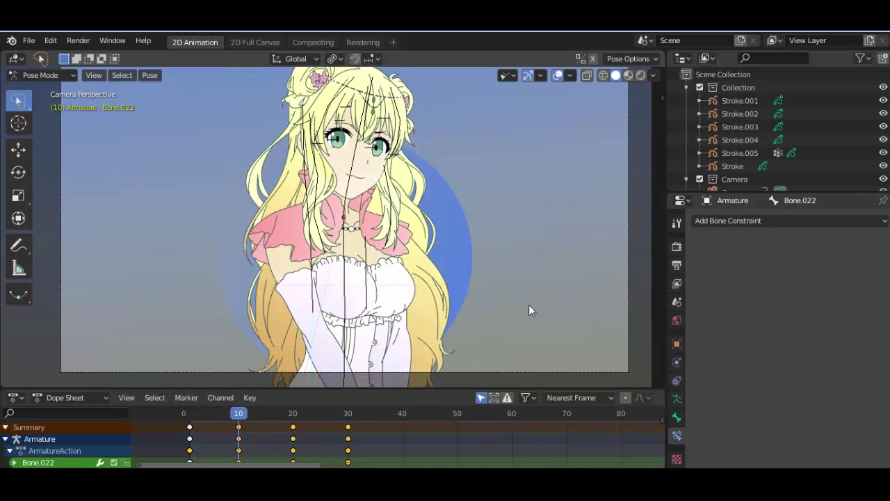
Tweak a hair rotation, replay the sway, and hide the selected Bone.008 hair bone
key(r)
click(423, 305)
key(space)
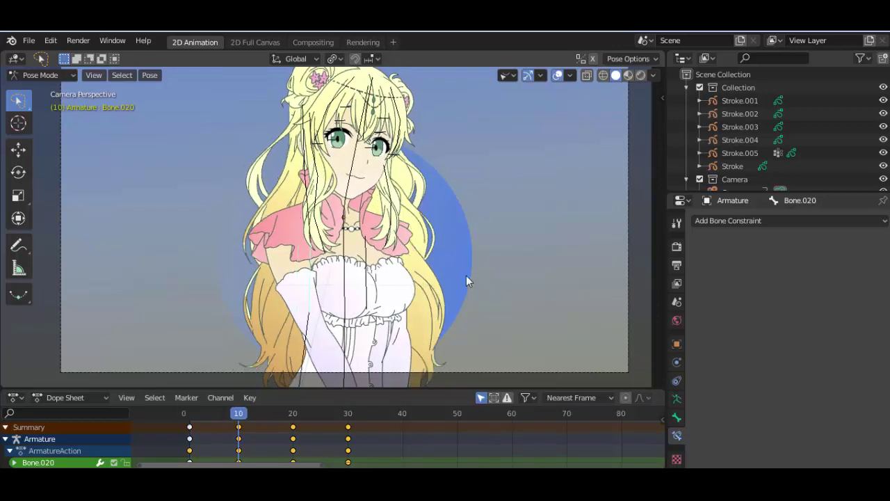
scroll(299, 212, up, 2)
click(299, 212)
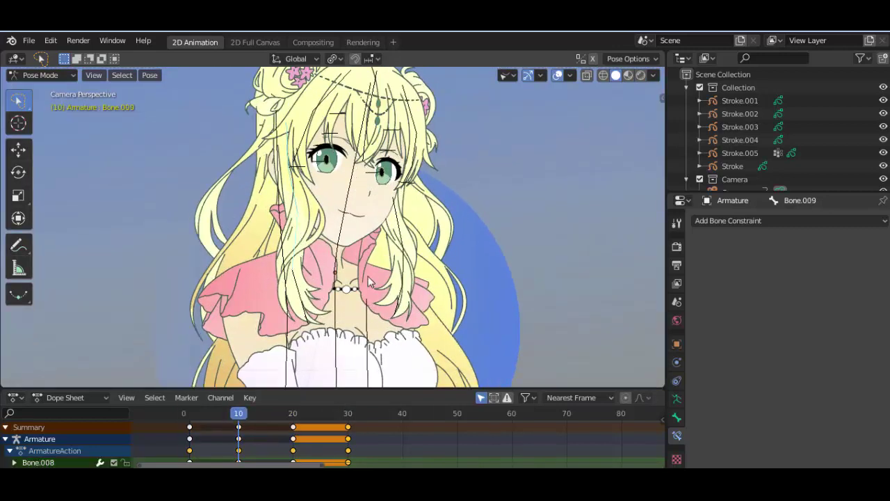
scroll(452, 243, down, 2)
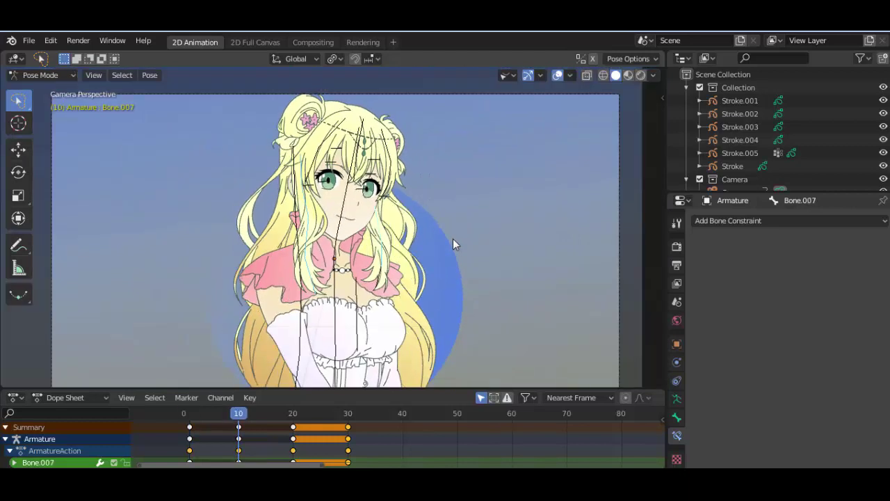
key(h)
scroll(492, 209, up, 2)
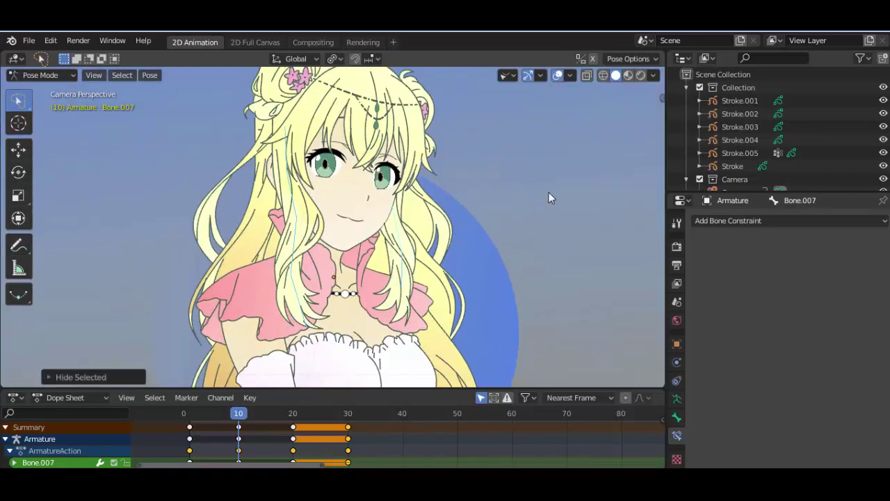
Rotate the hair strands Bone.009, Bone.017 and Bone.011 near the chest
key(r)
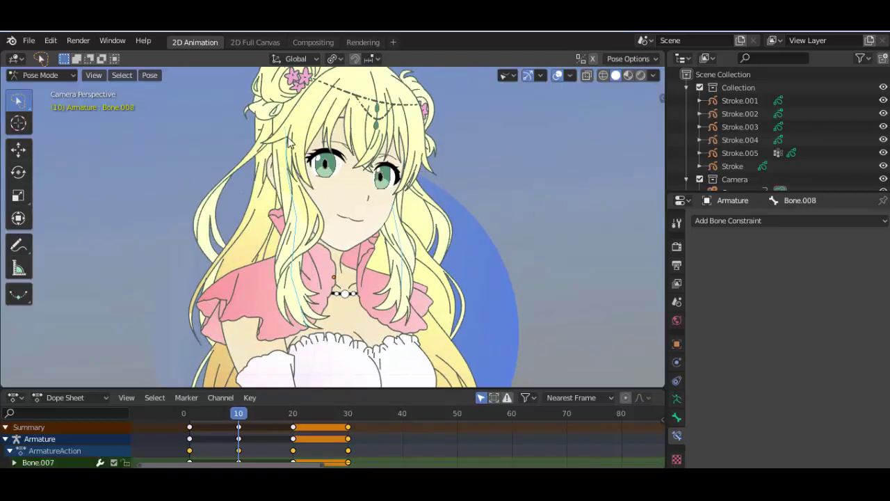
click(449, 190)
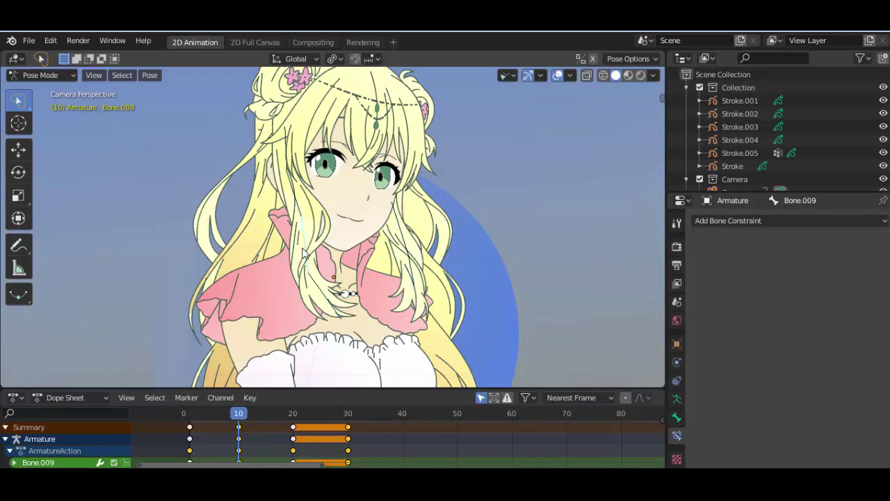
key(r)
click(423, 313)
click(412, 271)
key(r)
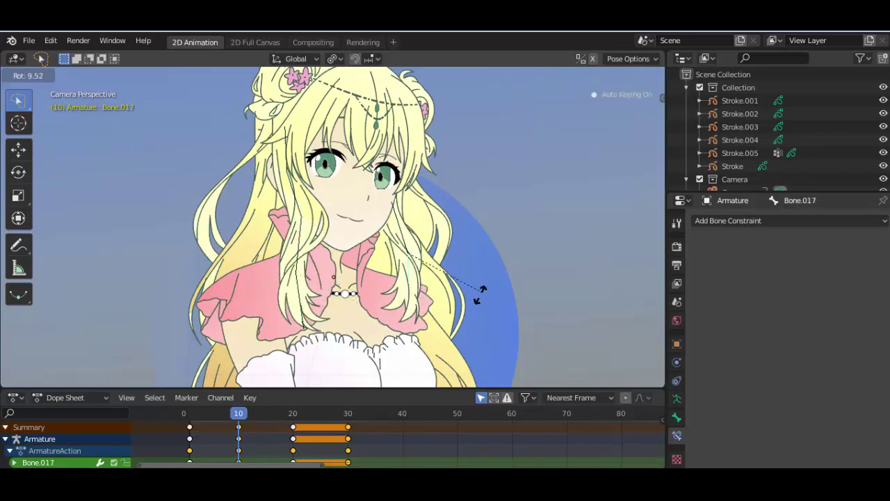
click(478, 293)
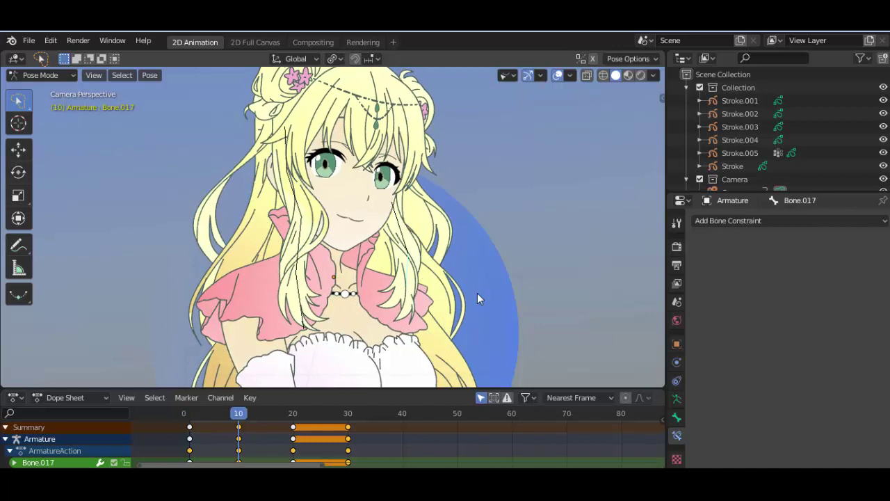
click(419, 297)
key(r)
click(445, 320)
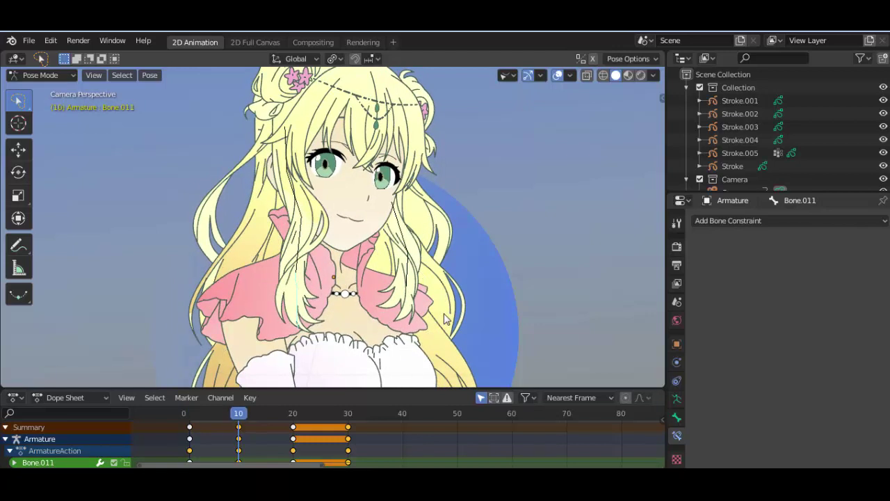
At the frame-20 keyframe, rotate the left hair strand and Bone.011
key(Down)
key(Up)
key(Up)
key(r)
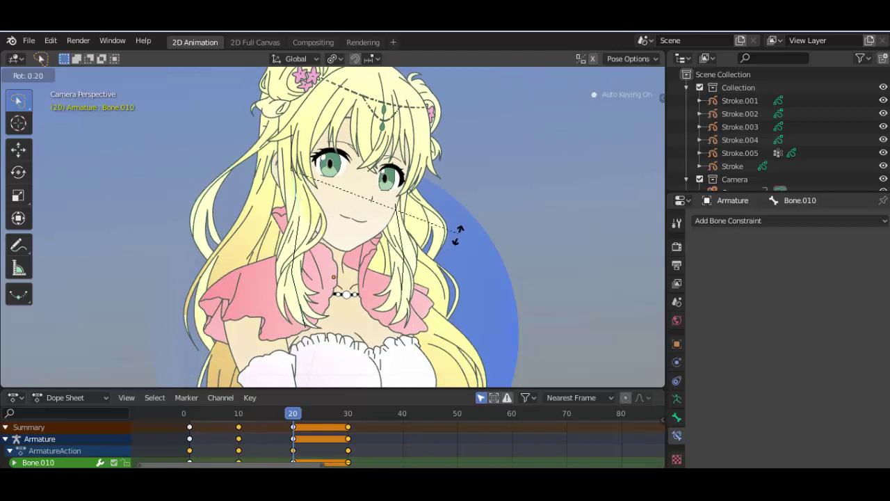
click(408, 229)
click(410, 233)
key(r)
click(413, 275)
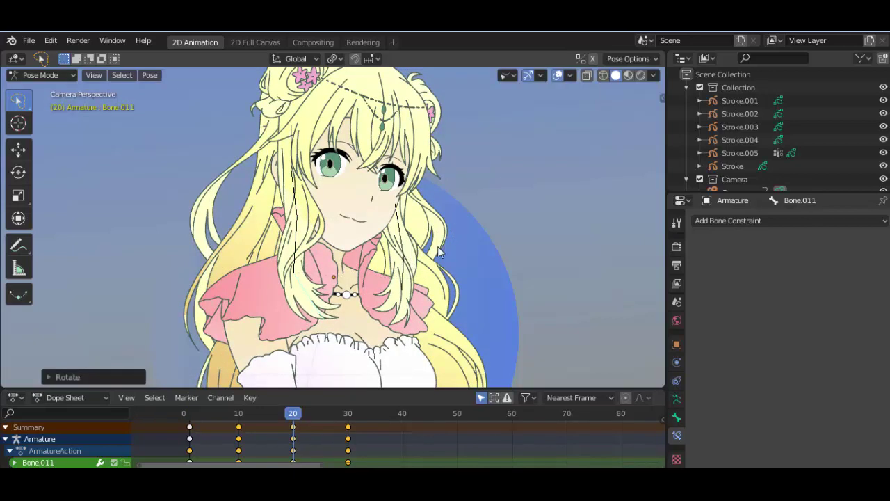
Rotate Bone.017 and Bone.007 at frame 20, then play back the idle animation
click(421, 278)
key(r)
click(407, 239)
click(398, 240)
key(r)
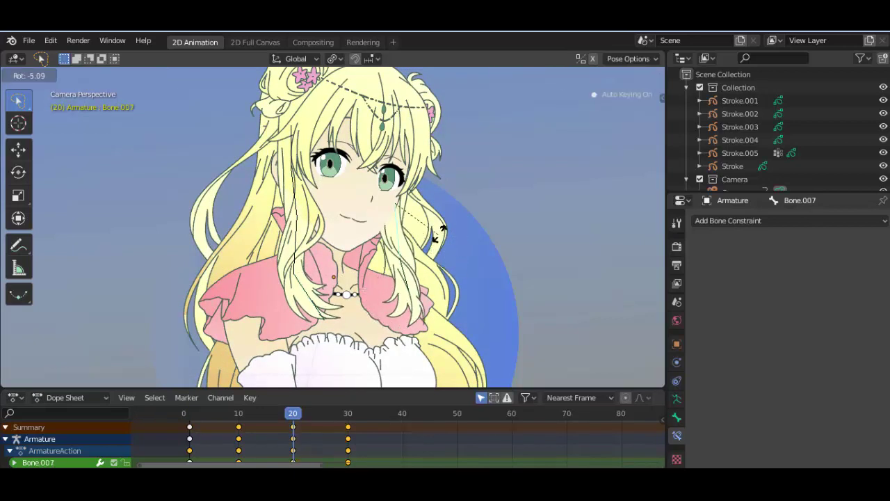
click(451, 207)
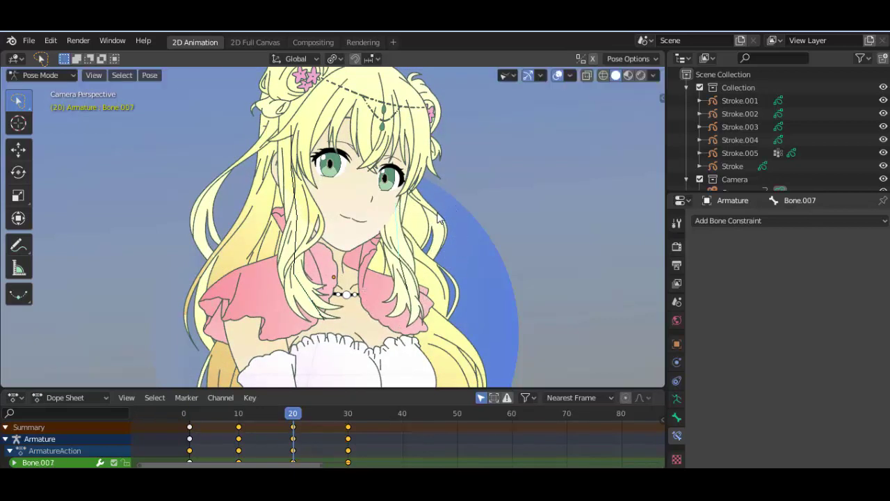
key(r)
click(520, 214)
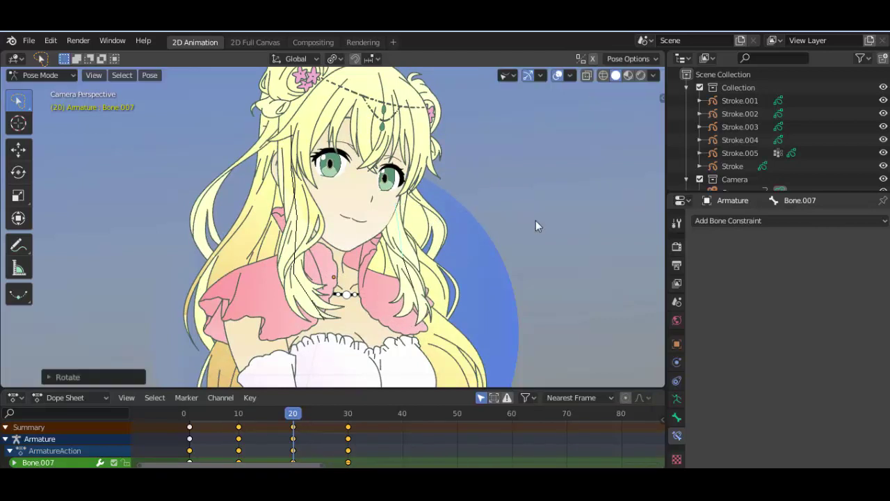
key(space)
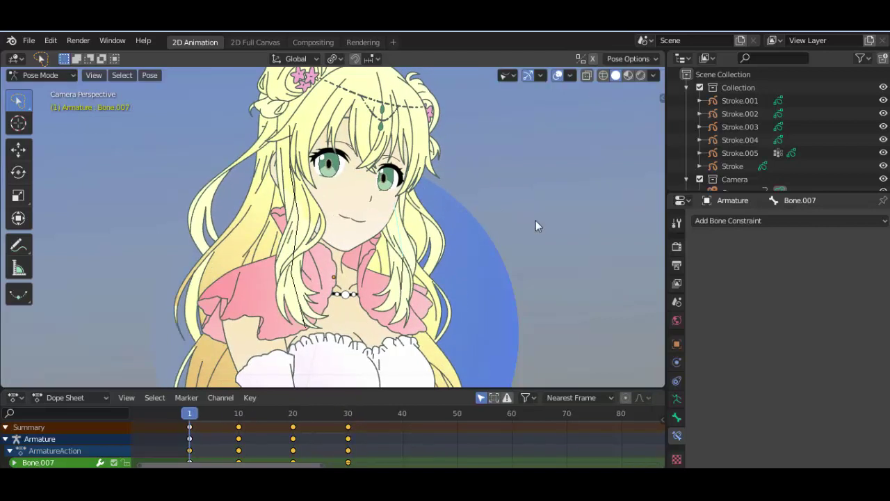
Reveal the hidden bones, select Bone.003 and Bone.012, and rotate the head bone
key(alt+h)
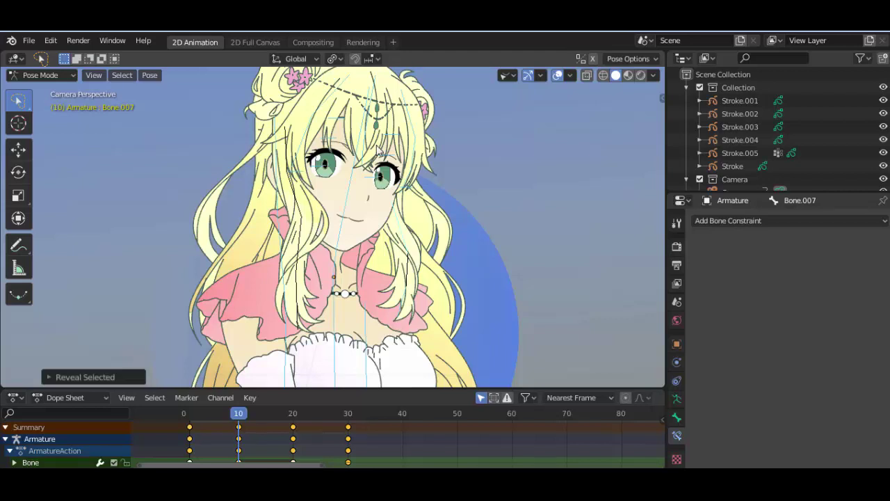
click(360, 147)
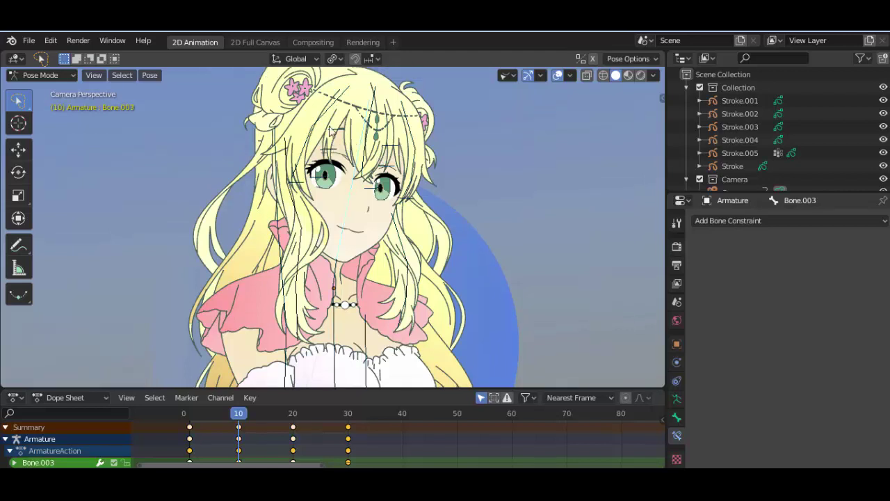
scroll(373, 125, up, 2)
click(299, 180)
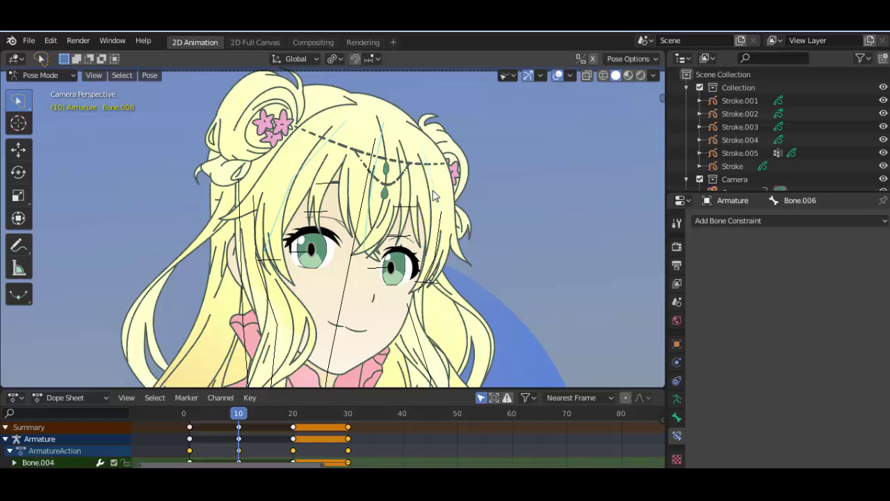
scroll(465, 215, down, 2)
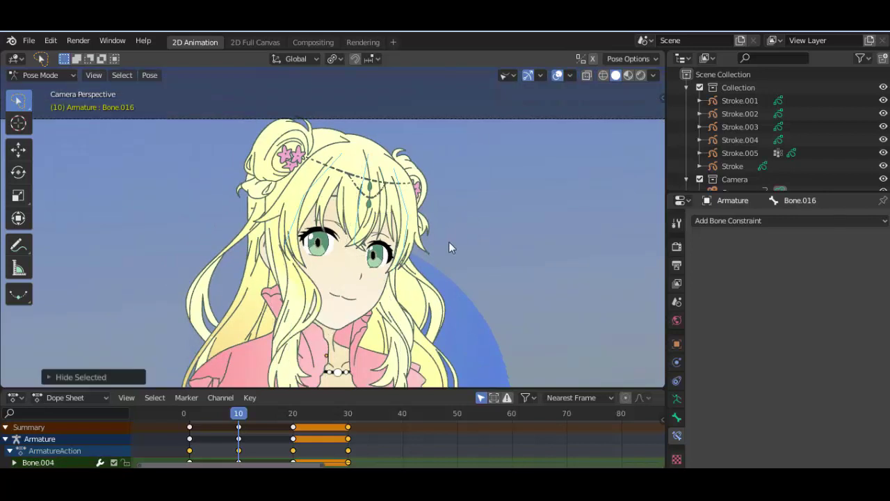
key(r)
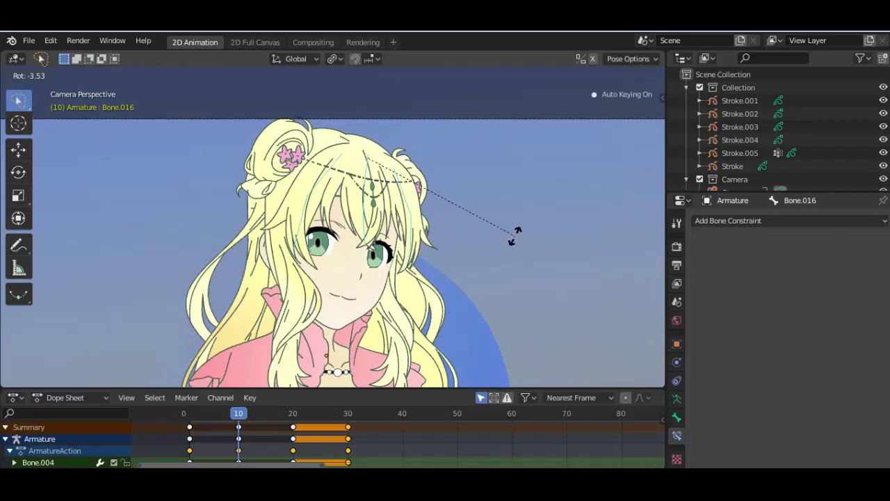
click(515, 236)
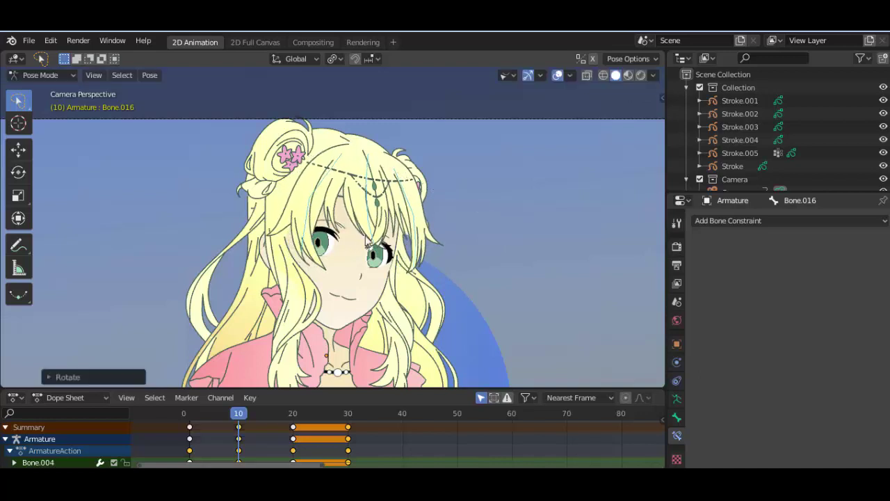
Rotate face bones Bone.013 and Bone.014 and the right hair strand bone slightly
click(367, 229)
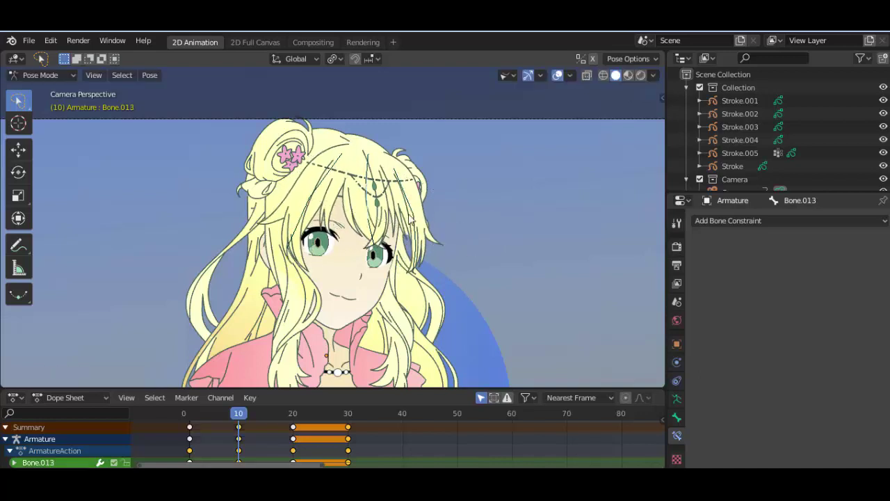
key(r)
click(370, 254)
click(553, 245)
key(r)
click(436, 245)
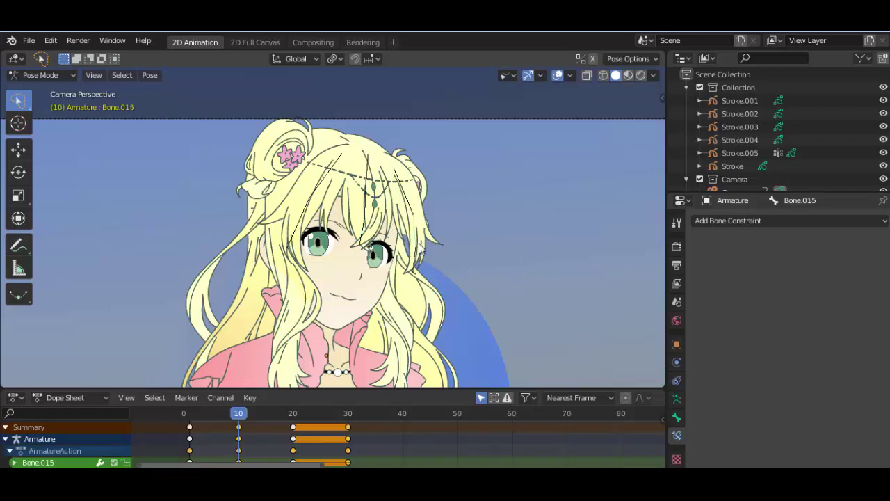
key(r)
click(516, 250)
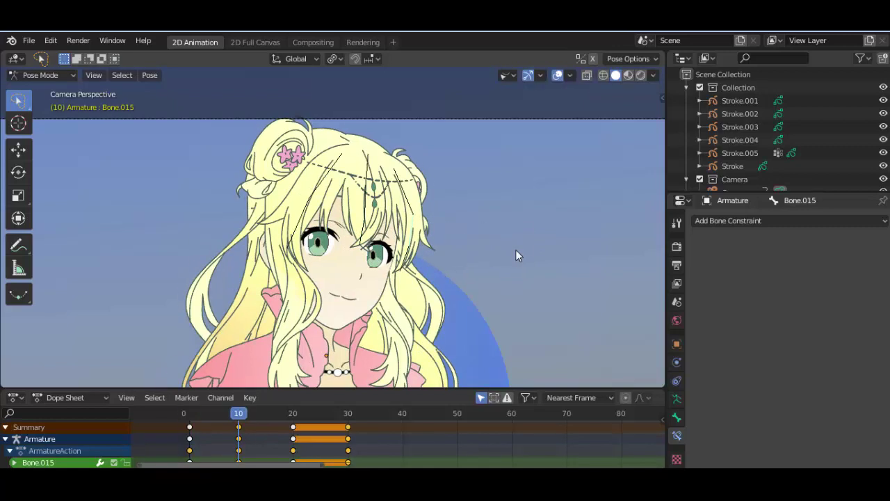
Select Bone.004 and Bone.005, then rotate two hair bones at the frame 20 keyframe
click(334, 177)
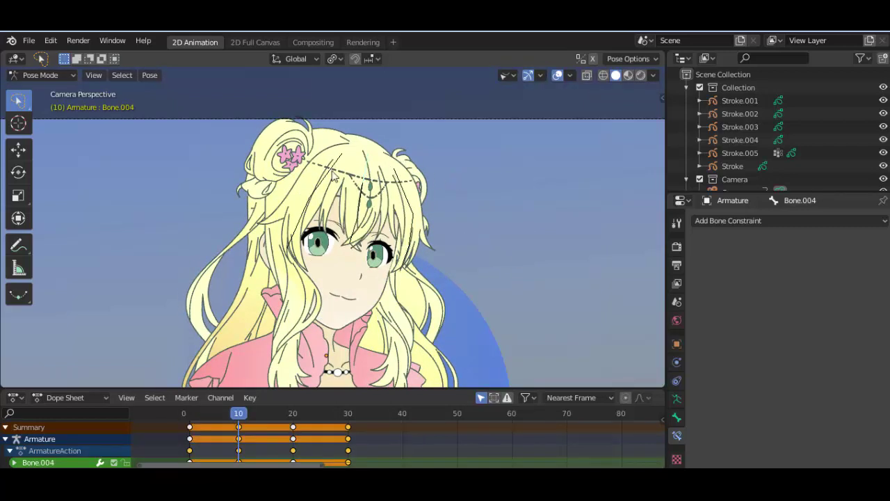
click(415, 176)
key(shift+Left)
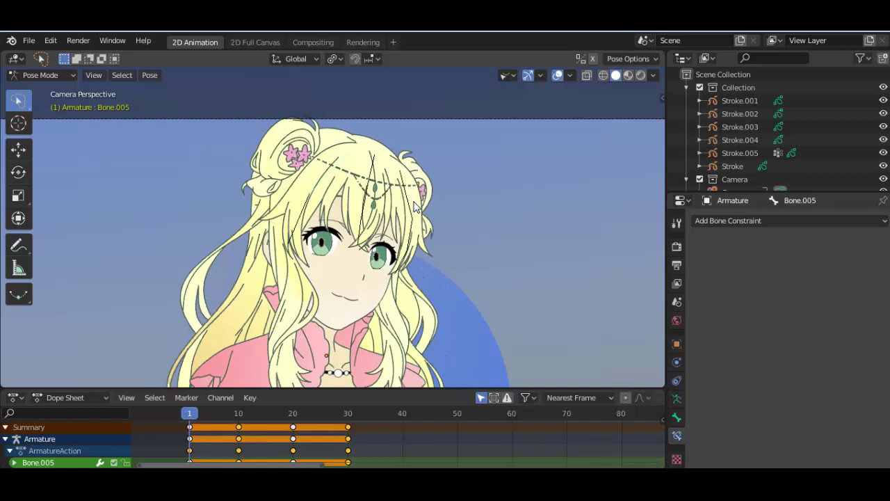
key(space)
key(r)
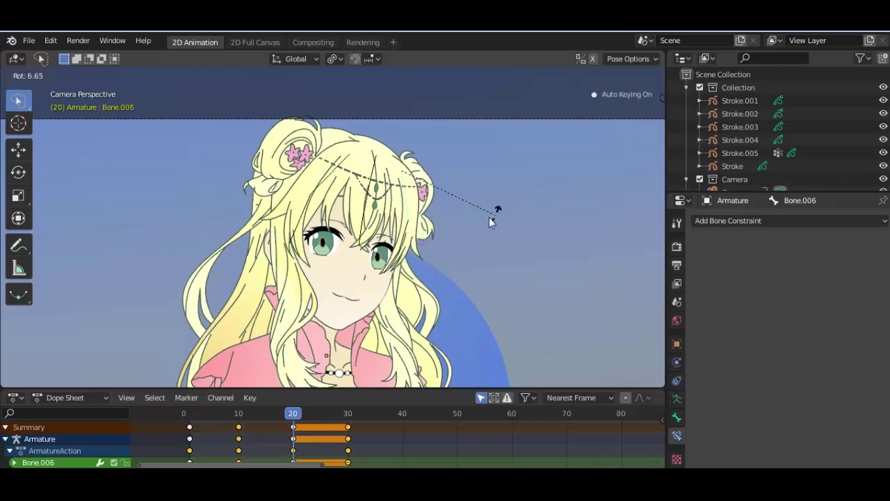
click(497, 209)
key(r)
click(473, 215)
Rotate Bone.014 and Bone.013 at frame 20, then select Bone.012
click(437, 214)
key(r)
click(438, 213)
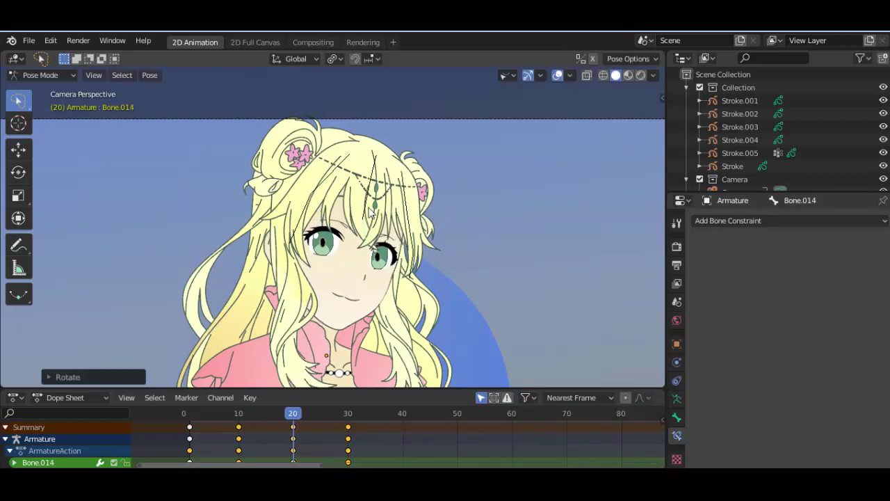
click(379, 186)
key(r)
click(487, 216)
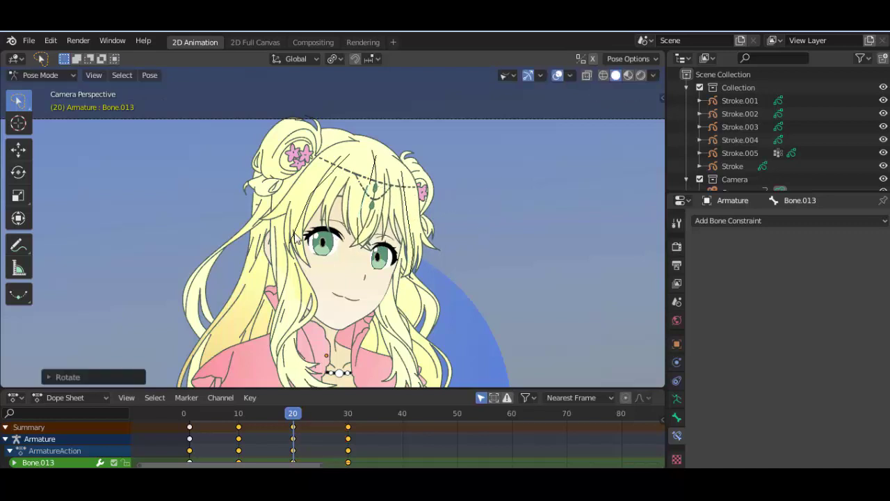
click(402, 225)
Rotate Bone.012 at frame 10, review the keys through frame 30, and park at frame 7
key(shift+Left)
key(Up)
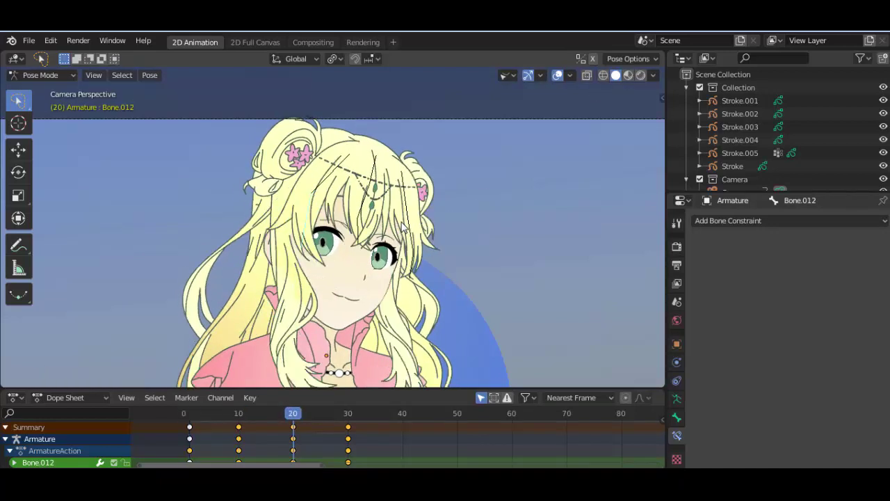
key(Up)
key(shift+Left)
key(Up)
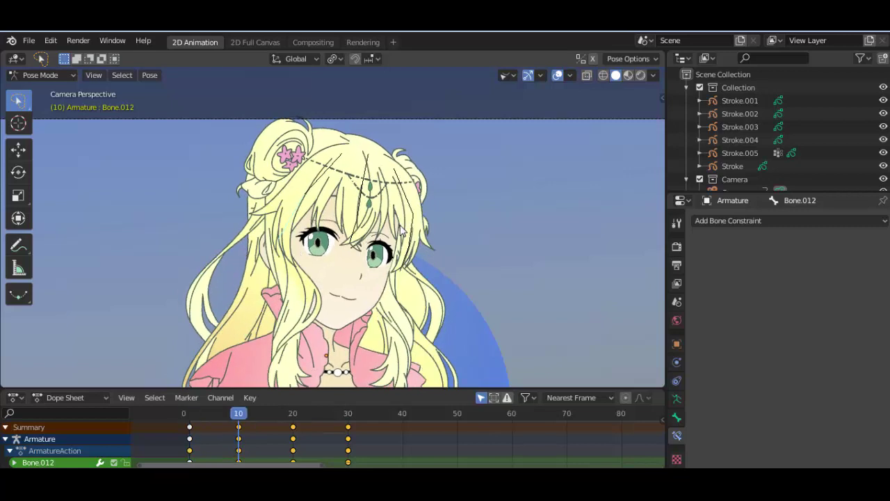
click(453, 198)
key(Up)
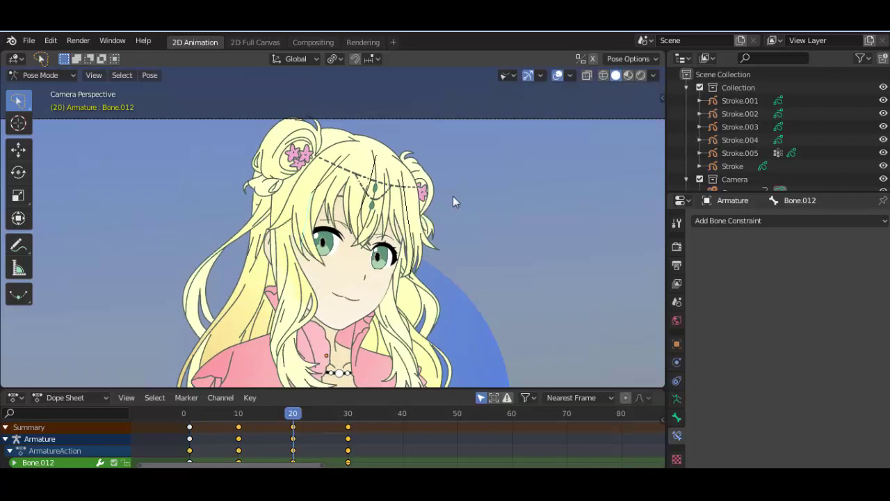
key(shift+Left)
key(Up)
key(Up)
key(Up)
click(222, 412)
key(space)
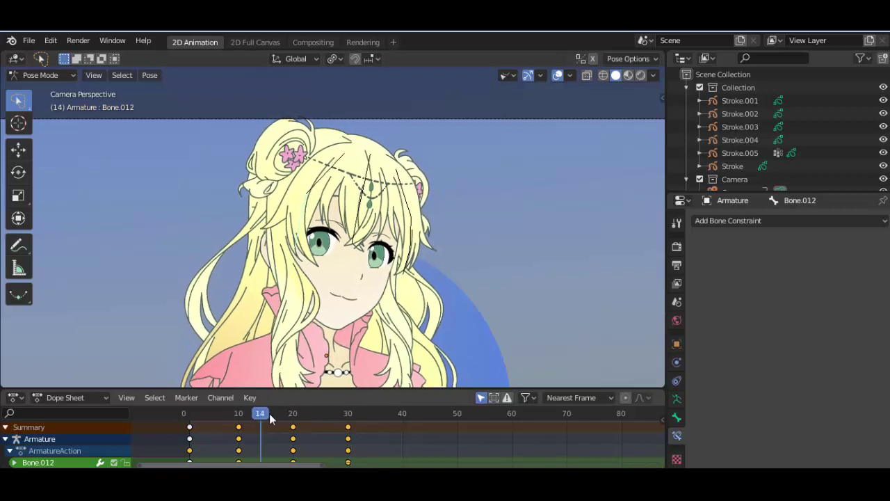
key(Escape)
mouse_move(285, 414)
mouse_down()
mouse_move(291, 420)
mouse_move(234, 429)
mouse_up()
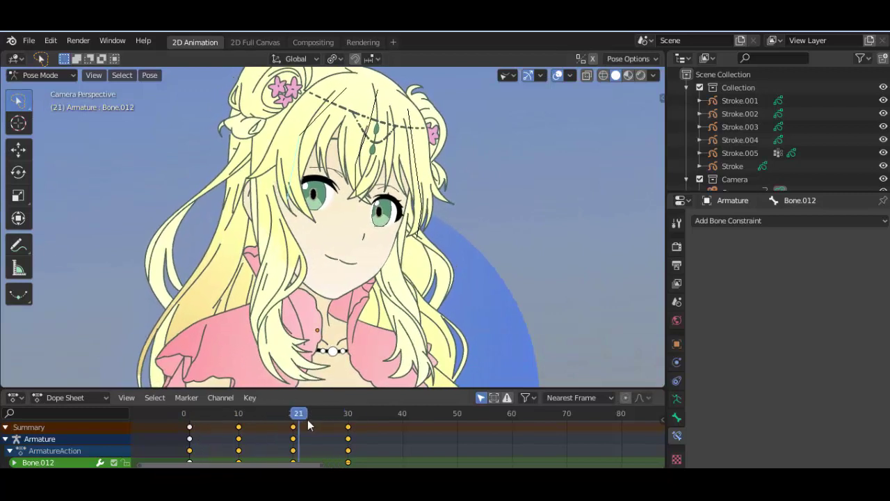
mouse_move(364, 417)
mouse_down()
mouse_move(199, 433)
mouse_move(271, 420)
mouse_move(193, 436)
mouse_up()
mouse_move(299, 422)
mouse_down()
mouse_move(330, 425)
mouse_move(204, 440)
mouse_up()
mouse_move(259, 433)
mouse_down()
mouse_move(331, 438)
mouse_move(234, 448)
mouse_move(307, 446)
mouse_move(293, 451)
mouse_up()
Rotate the Bone.015 hair bone at frame 20 and select Bone.016
click(420, 198)
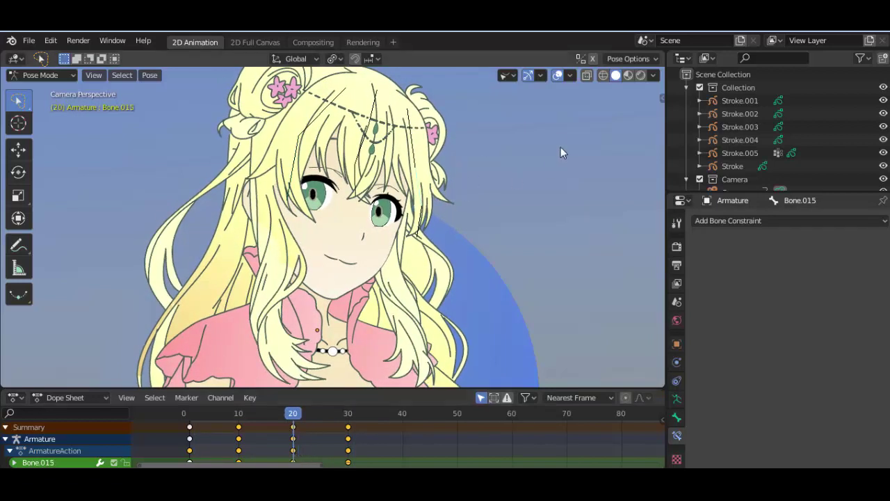
click(532, 187)
click(481, 191)
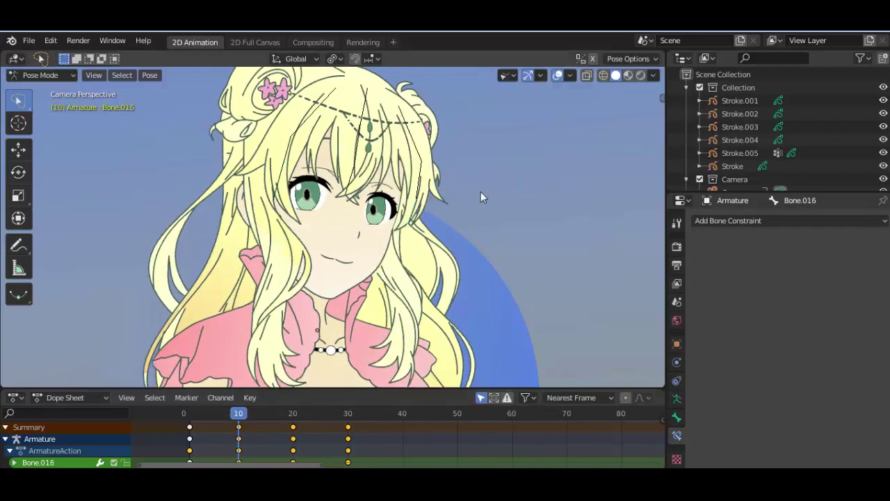
Paste the frame 30 pose onto frame 20 and scrub frames 1–29 to check
mouse_move(265, 419)
mouse_down()
mouse_move(209, 419)
mouse_move(370, 422)
mouse_move(183, 424)
mouse_move(319, 426)
mouse_move(264, 427)
mouse_move(299, 435)
mouse_up()
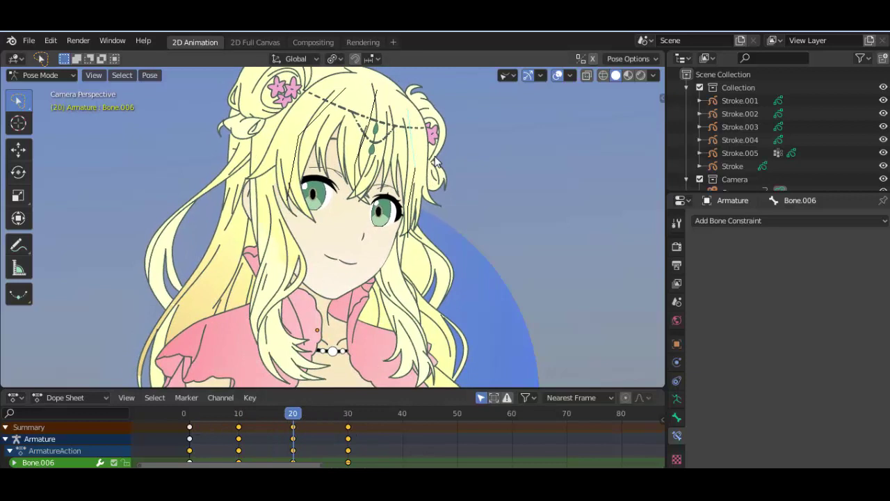
key(ctrl+v)
key(Down)
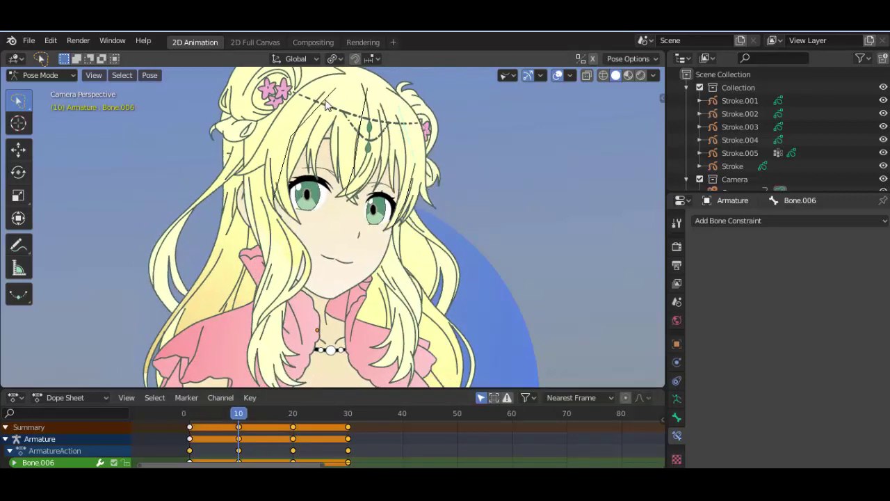
key(Down)
mouse_move(215, 463)
mouse_down()
mouse_move(226, 417)
mouse_move(340, 427)
mouse_move(224, 426)
mouse_move(314, 426)
mouse_move(240, 436)
mouse_up()
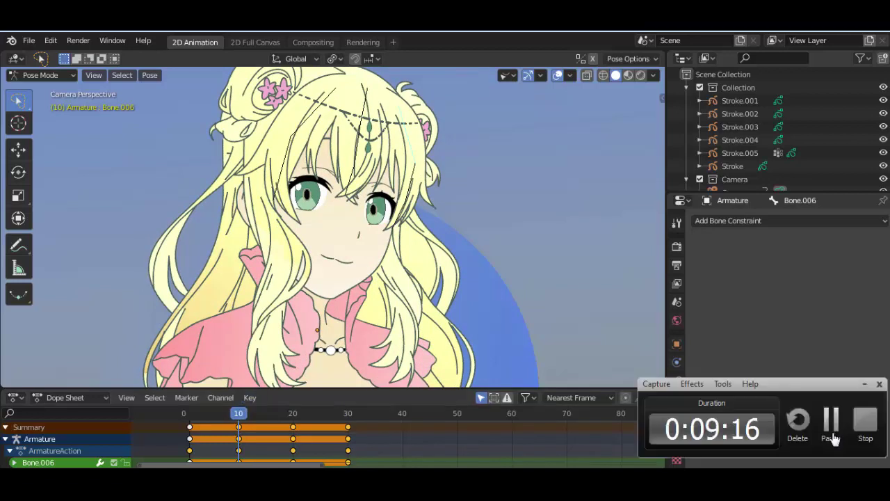
Play the idle animation from frame 2, scrub it back to frame 0, and deselect the keyframes
click(195, 426)
key(space)
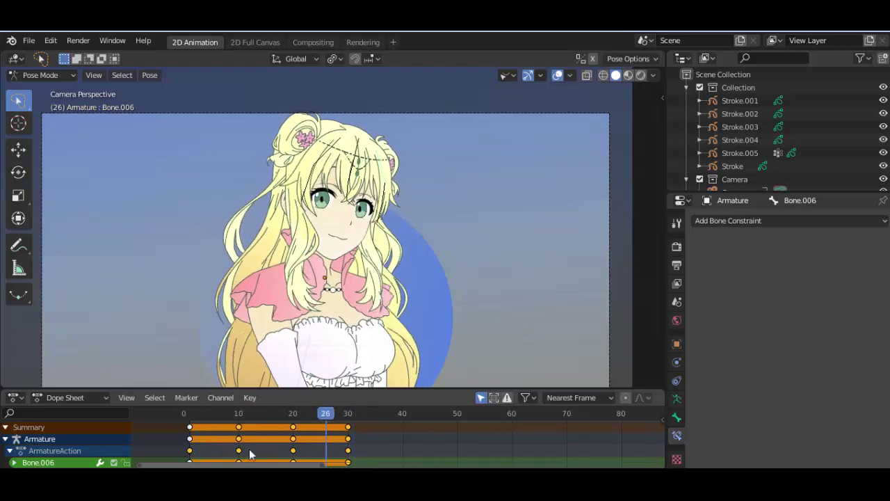
drag(251, 438, 211, 427)
click(374, 339)
Make the bone keyframes cyclic with Shift+E and play the looping animation
click(374, 338)
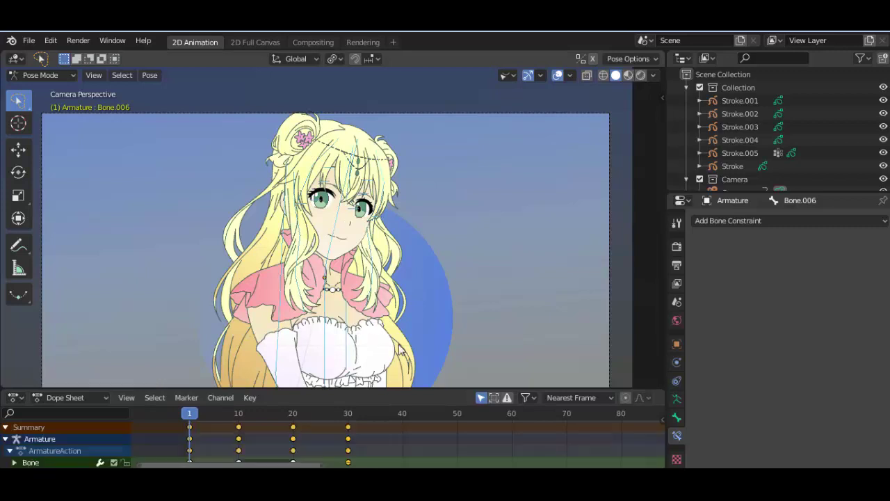
key(shift+e)
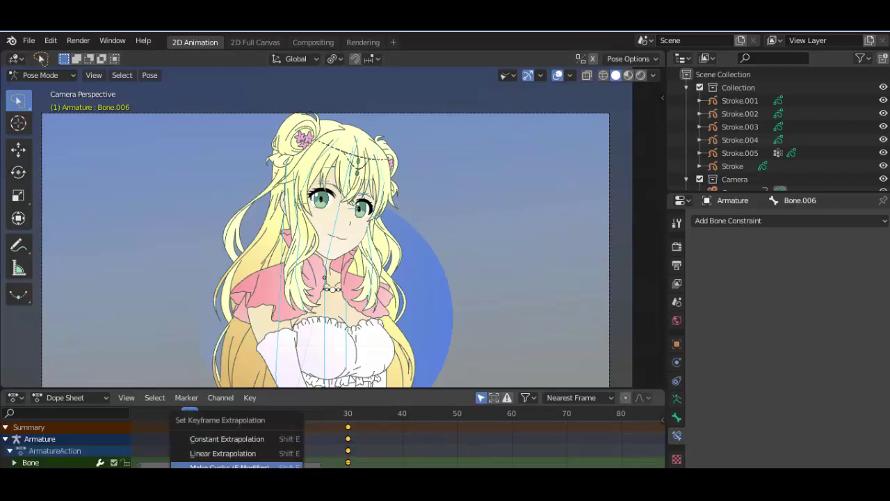
click(229, 465)
key(space)
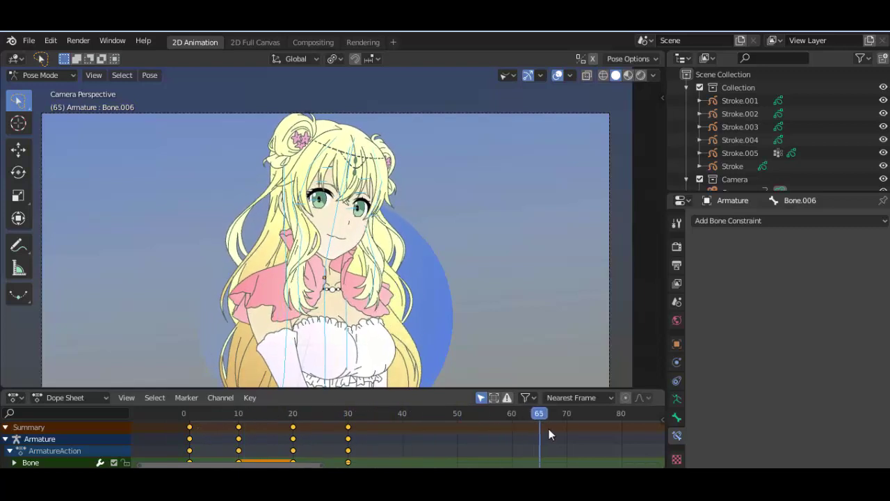
Re-rotate Bone.001 and Bone.003 at frame 20, then play and scrub the loop
click(351, 383)
shift+middle_drag(384, 327, 374, 297)
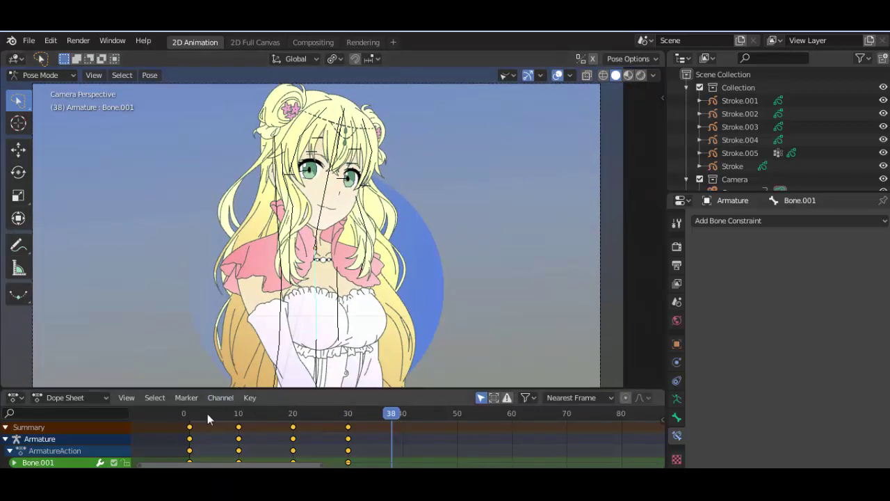
mouse_move(190, 417)
mouse_down()
mouse_move(365, 429)
mouse_move(247, 430)
mouse_move(293, 431)
mouse_up()
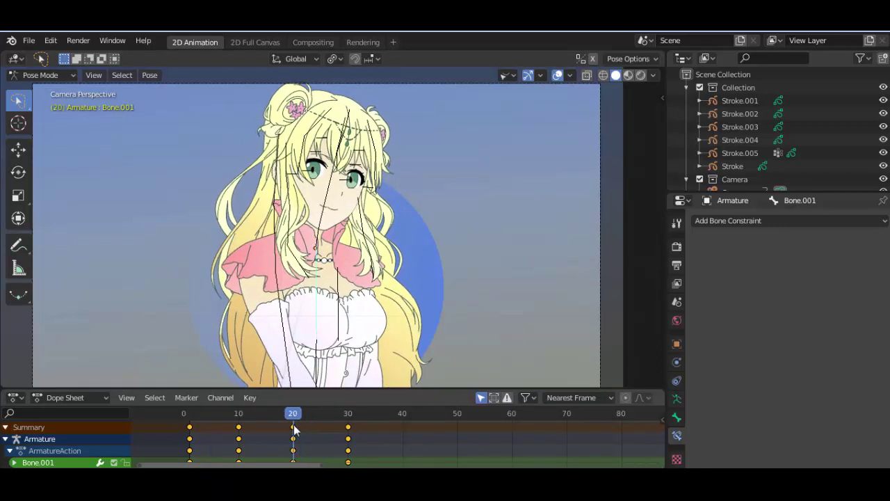
click(506, 179)
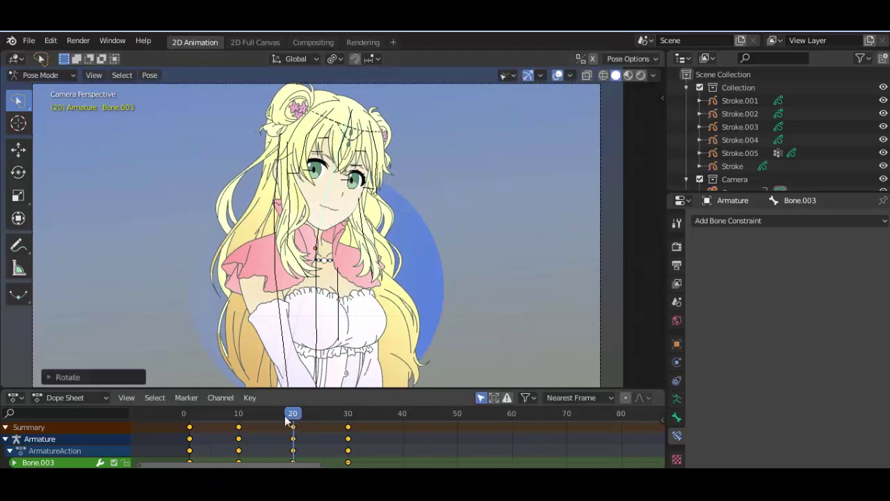
drag(304, 416, 391, 417)
key(space)
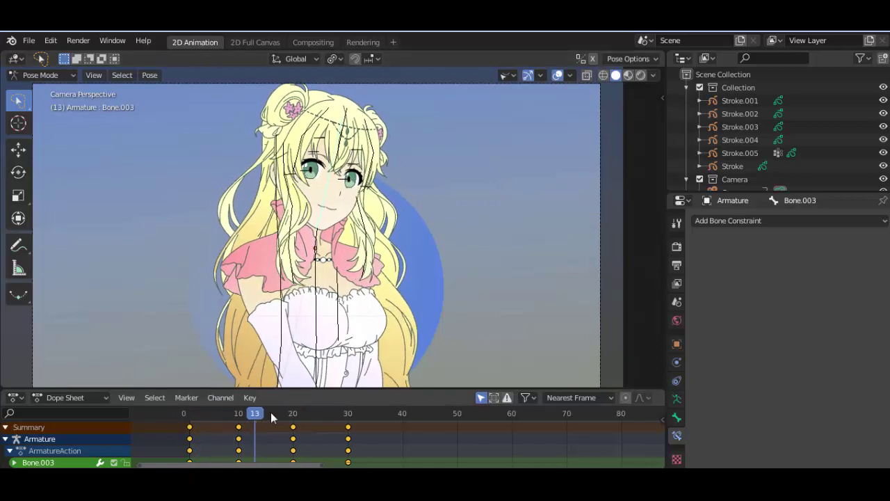
mouse_move(386, 398)
mouse_down()
mouse_move(269, 413)
mouse_move(442, 405)
mouse_move(367, 417)
mouse_move(248, 411)
mouse_move(298, 413)
mouse_up()
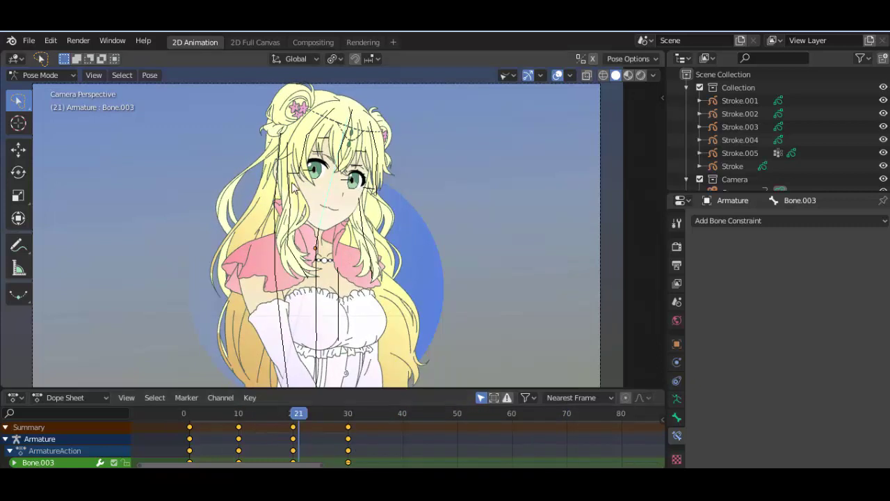
Preview frames 1–18 and rotate a chest bone
scroll(307, 348, up, 2)
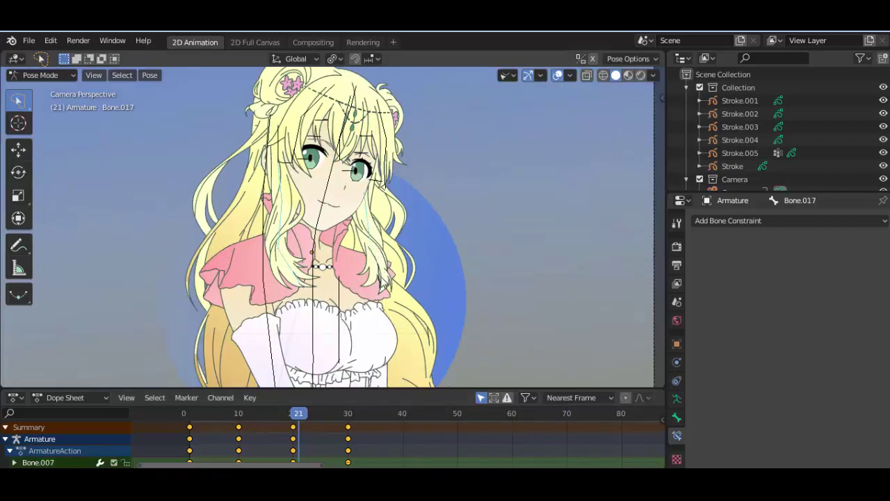
mouse_move(298, 430)
mouse_down()
mouse_move(189, 414)
mouse_move(292, 416)
mouse_up()
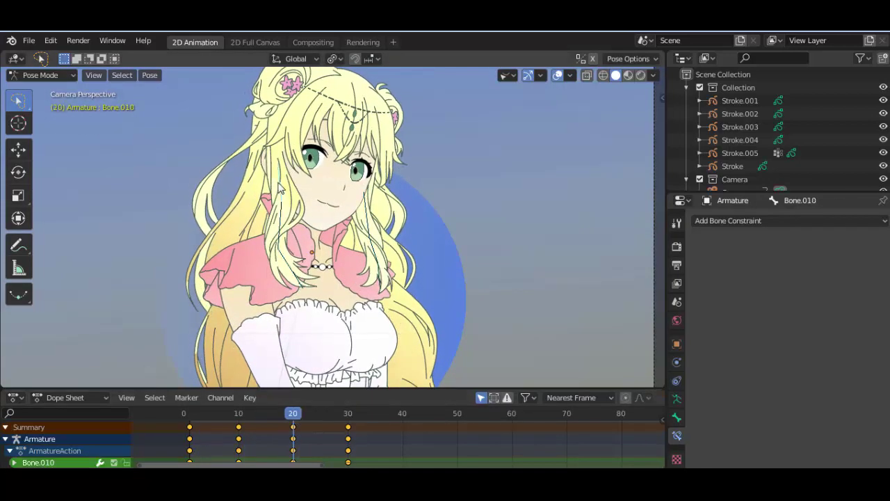
key(r)
click(301, 227)
click(376, 201)
Rotate and key Bone.011, then scrub the frames to check its new pose
click(285, 201)
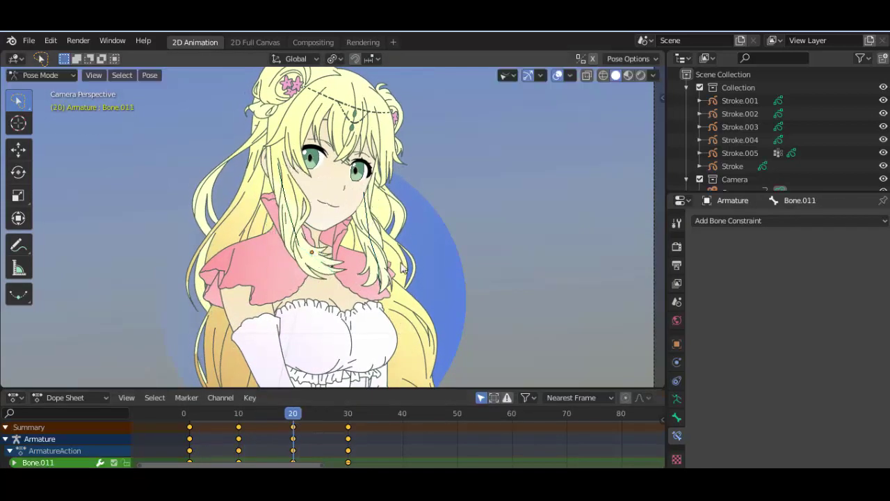
key(r)
click(282, 205)
key(i)
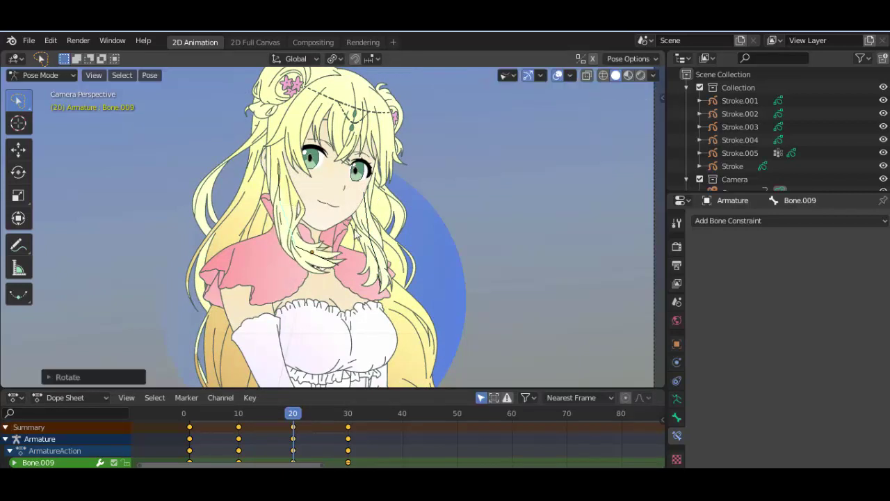
mouse_move(292, 415)
mouse_down()
mouse_move(344, 421)
mouse_move(221, 418)
mouse_move(357, 418)
mouse_move(320, 418)
mouse_up()
click(294, 419)
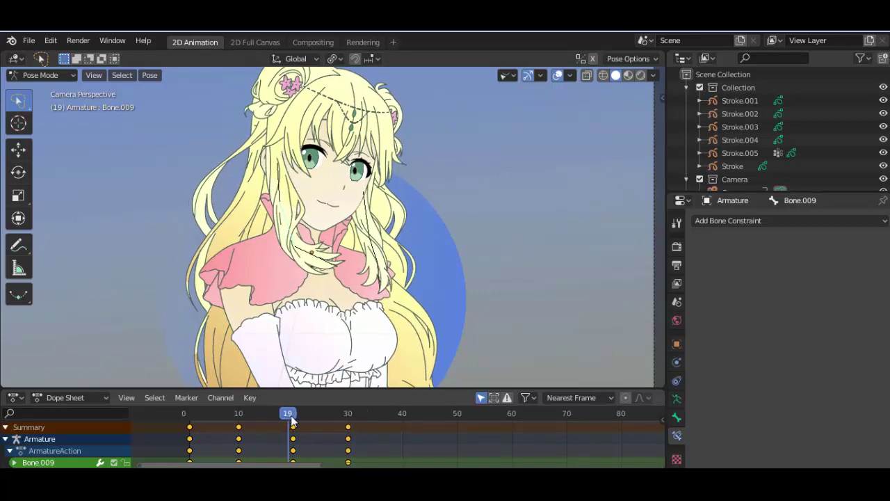
click(394, 203)
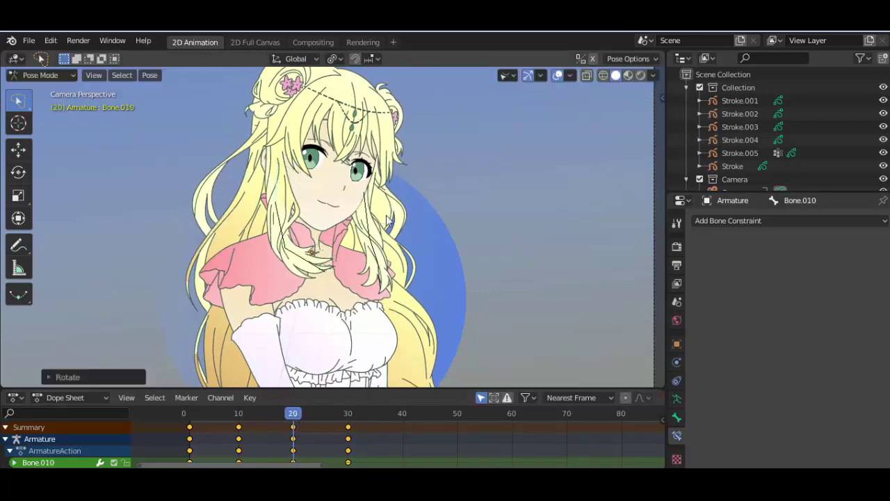
mouse_move(293, 417)
mouse_down()
mouse_move(363, 416)
mouse_move(186, 414)
mouse_move(314, 414)
mouse_move(205, 413)
mouse_move(238, 413)
mouse_up()
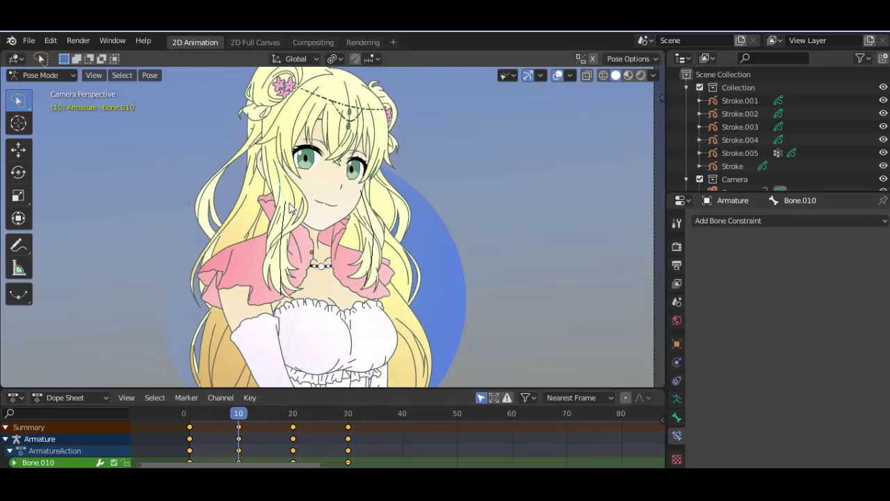
click(296, 229)
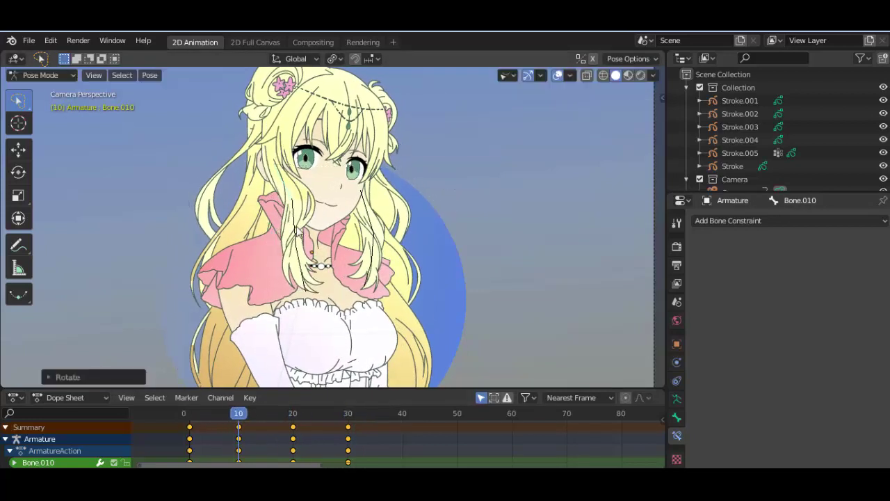
Rotate Bone.009 and Bone.011 again and play the animation to review the sway
click(359, 202)
click(325, 254)
key(r)
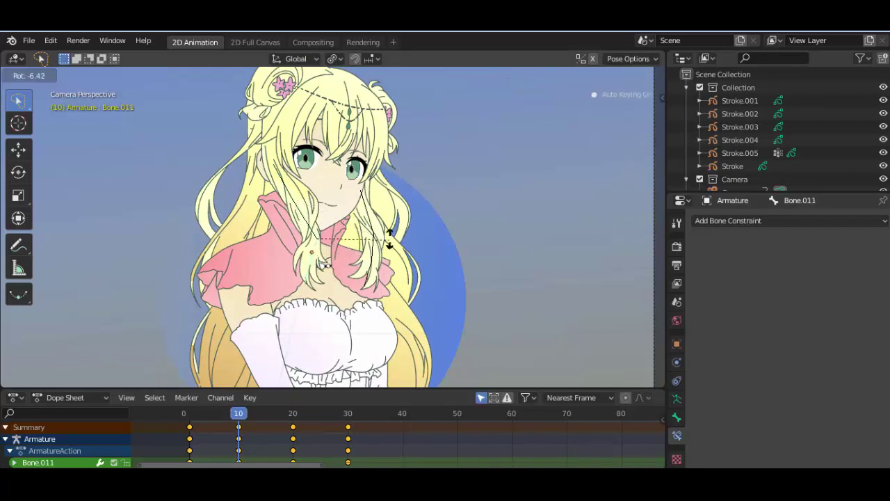
click(389, 238)
key(space)
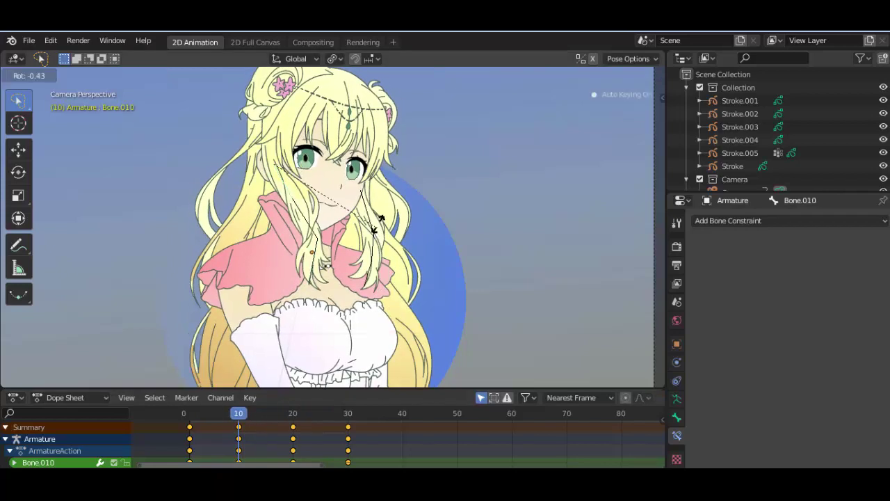
click(312, 232)
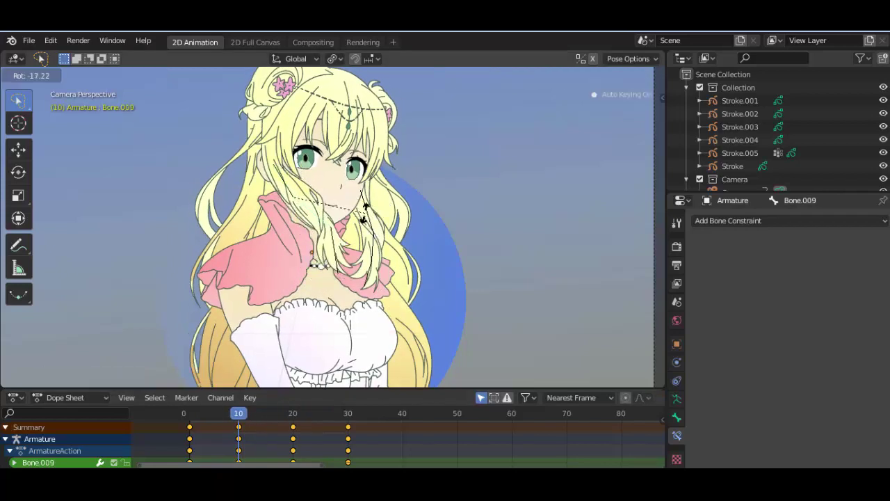
click(363, 212)
Rotate Bone.010 at frame 20, then adjust another hair bone at frame 30
key(Up)
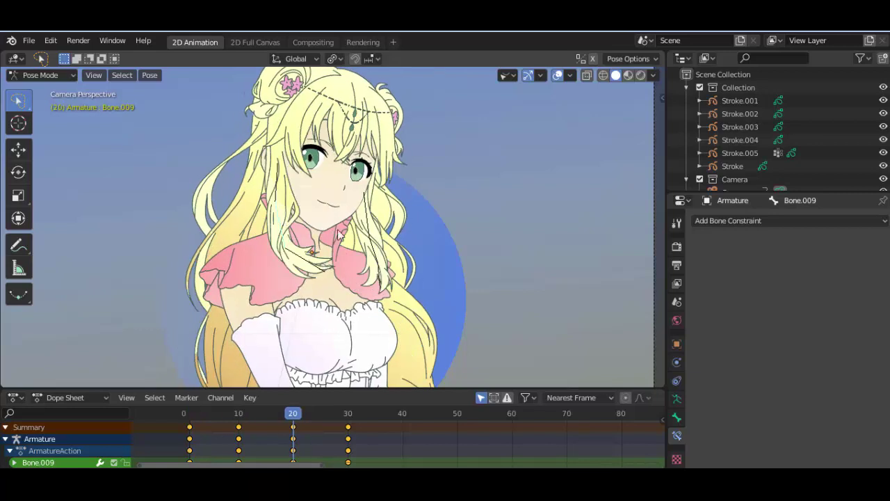
click(402, 264)
click(334, 256)
key(r)
click(334, 258)
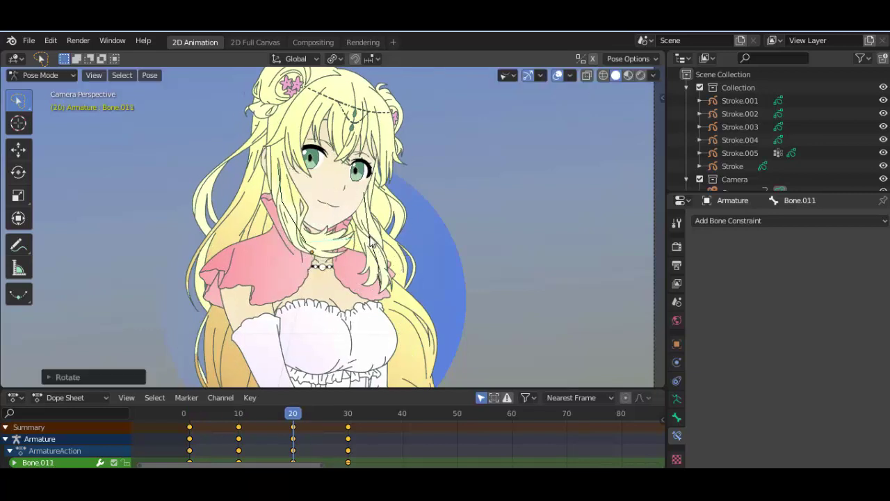
key(Up)
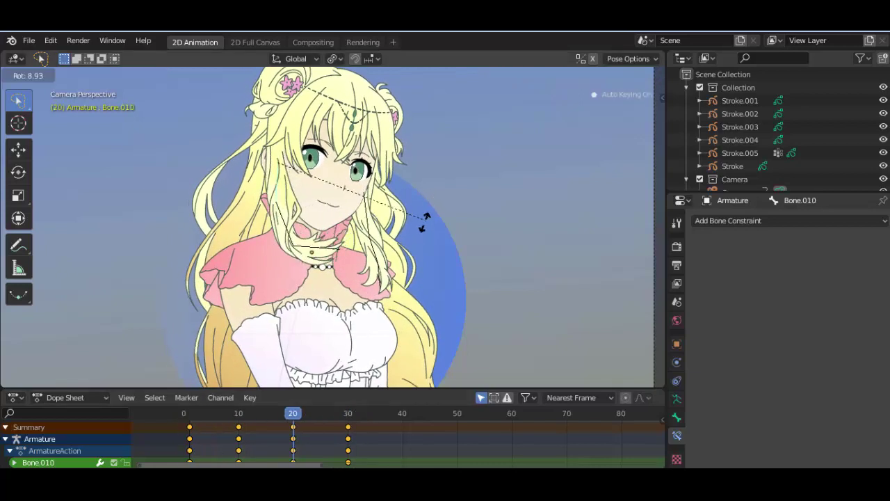
click(424, 221)
Scrub the idle sway from frame 0, confirm a bone rotation, and play it back
click(187, 415)
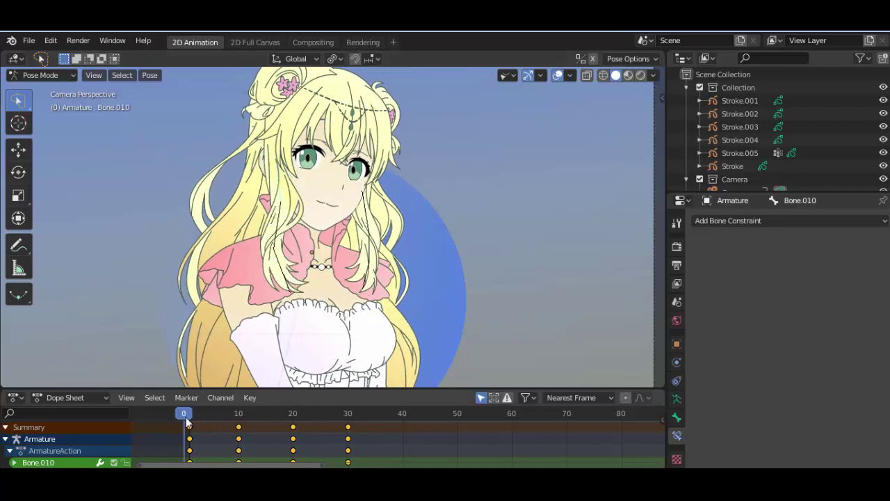
mouse_move(186, 421)
mouse_down()
mouse_move(374, 413)
mouse_move(200, 413)
mouse_move(347, 413)
mouse_move(292, 412)
mouse_up()
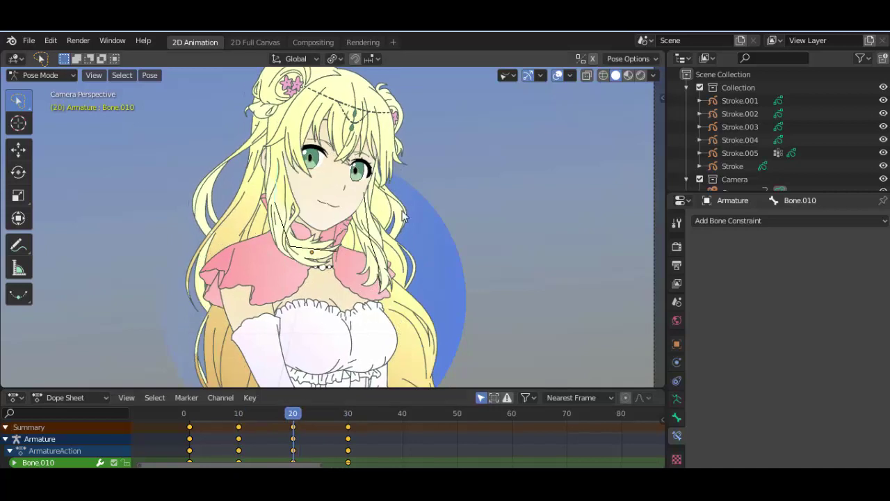
click(393, 234)
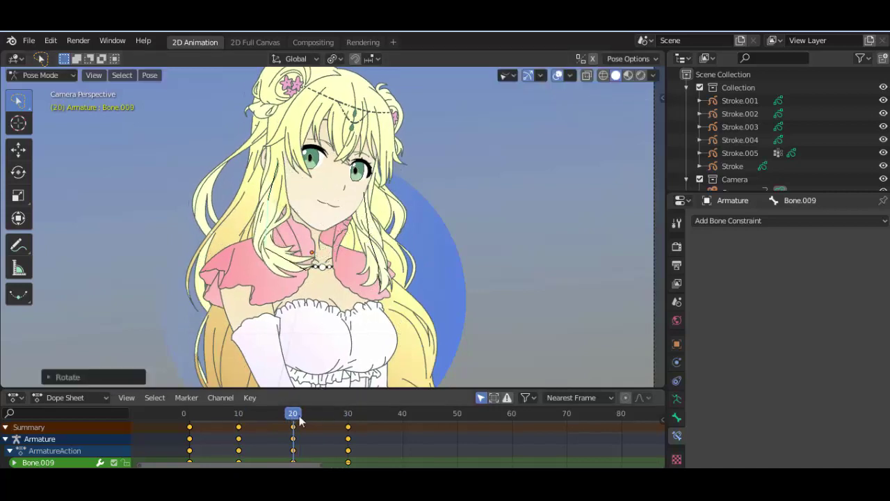
key(Up)
mouse_move(314, 410)
mouse_down()
mouse_move(186, 419)
mouse_move(402, 413)
mouse_move(185, 417)
mouse_move(361, 438)
mouse_move(437, 434)
mouse_move(189, 437)
mouse_move(351, 437)
mouse_up()
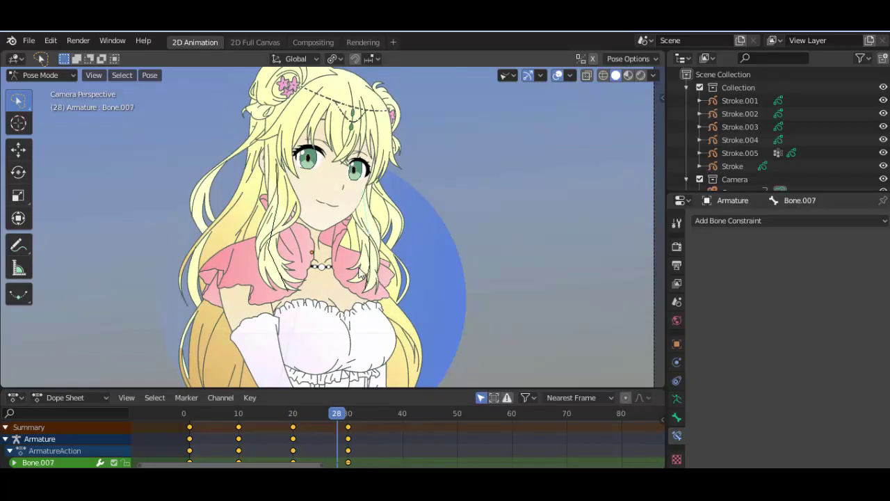
key(space)
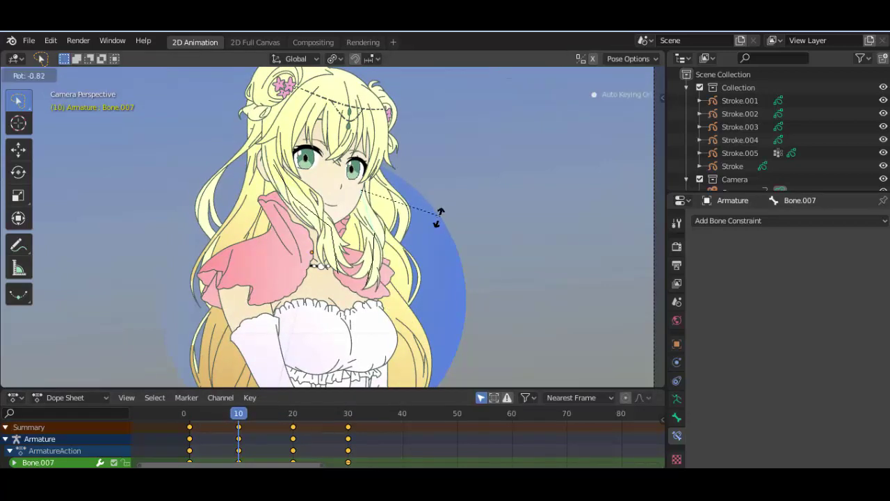
Rotate Bone.007 and Bone.018 at frame 10 and scrub to preview the hair motion
click(440, 217)
click(421, 221)
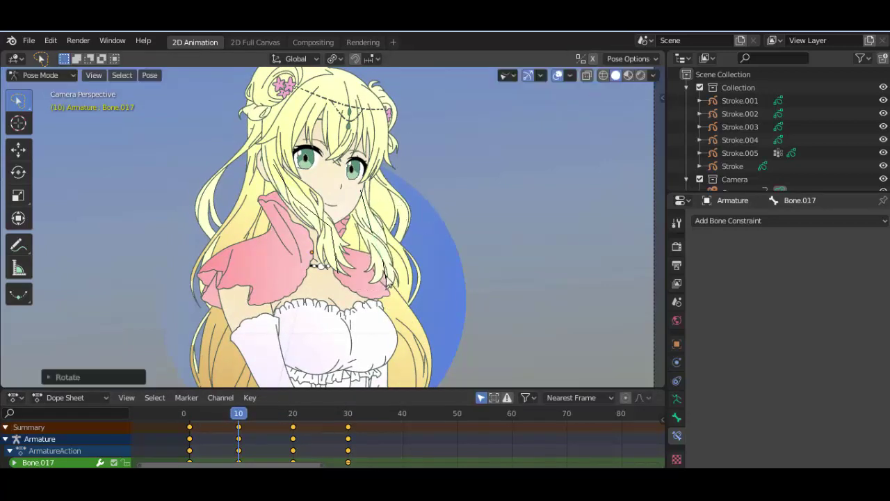
click(415, 279)
key(Up)
drag(345, 413, 351, 420)
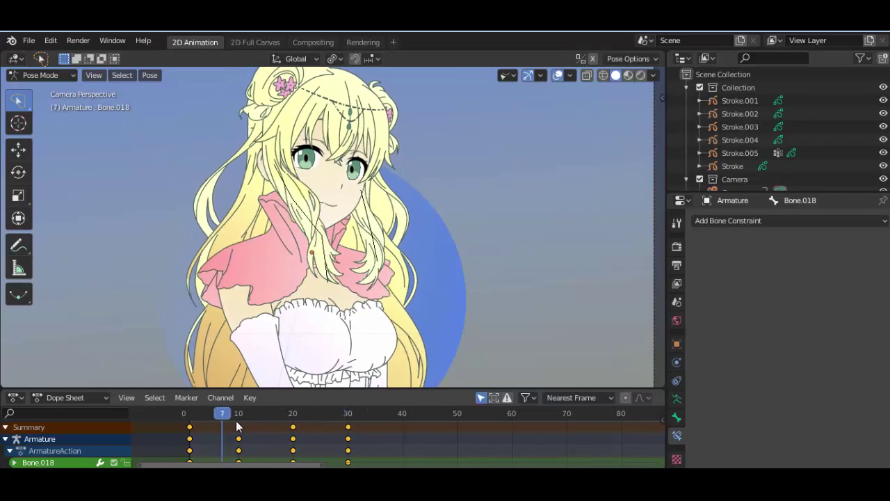
drag(351, 420, 277, 417)
Re-rotate Bone.007 at frame 20, then play and scrub to check the sway
key(Up)
click(395, 217)
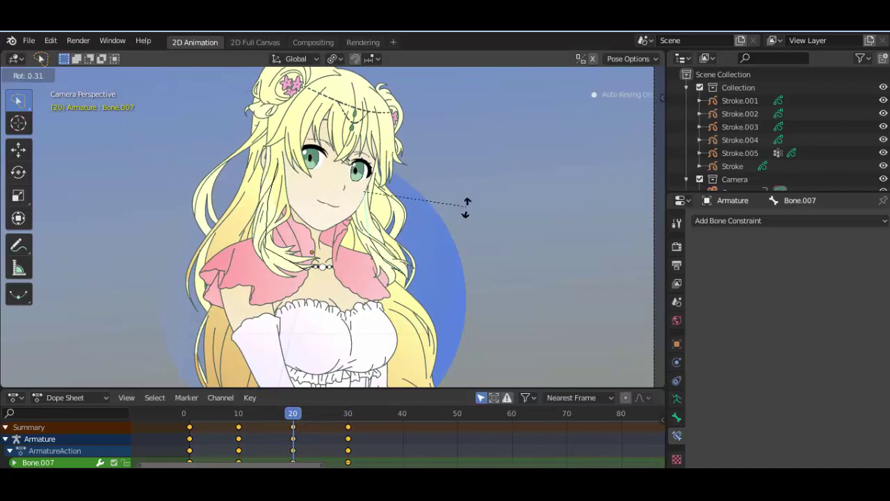
click(466, 208)
key(space)
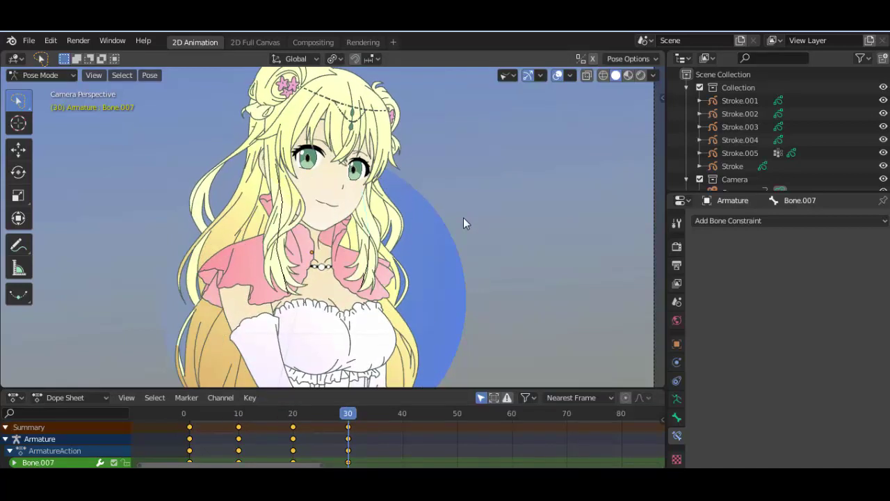
mouse_move(215, 413)
mouse_down()
mouse_move(444, 403)
mouse_move(309, 403)
mouse_up()
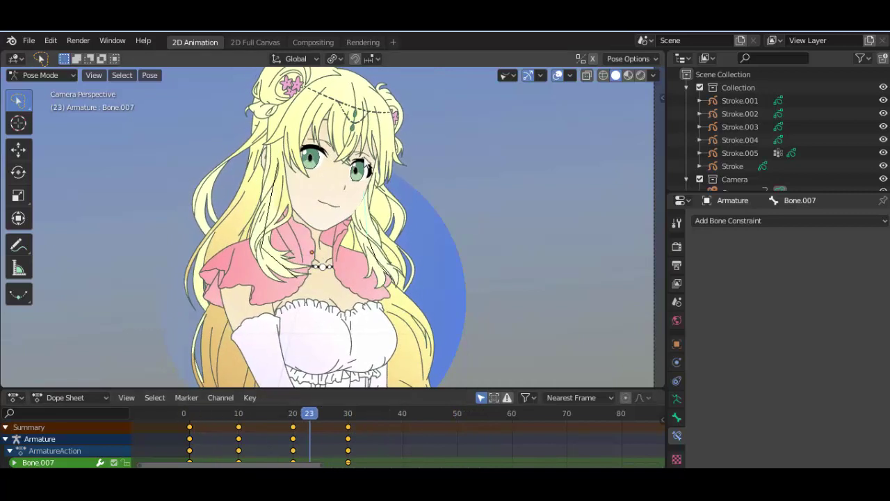
Hide the selected bones, adjust Bone.014 at frame 10, and play from frame 20
click(350, 135)
scroll(314, 199, up, 2)
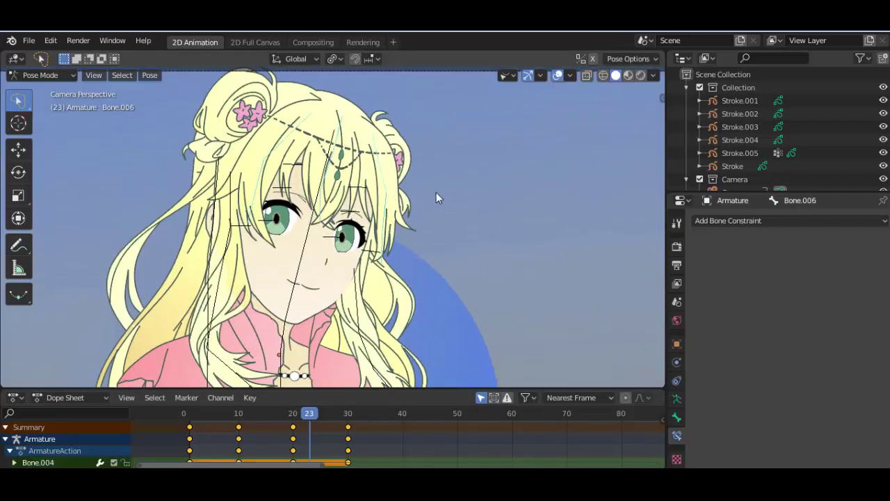
key(h)
drag(258, 414, 255, 419)
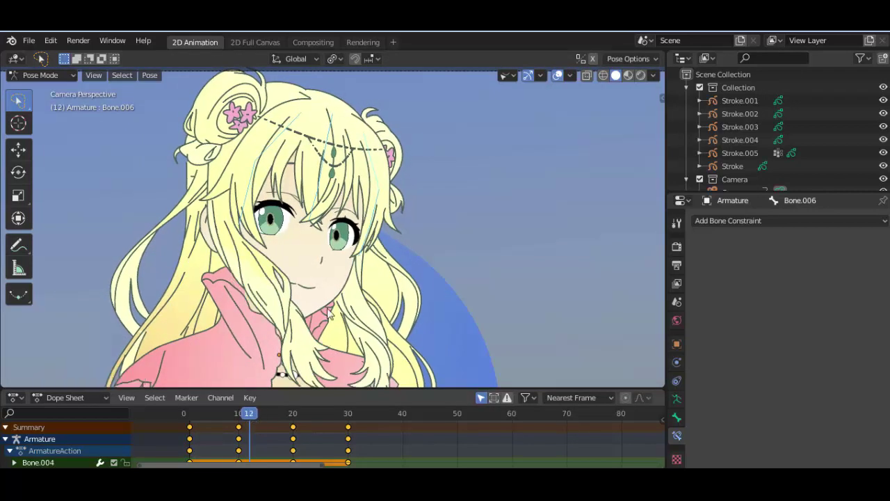
key(Down)
click(422, 195)
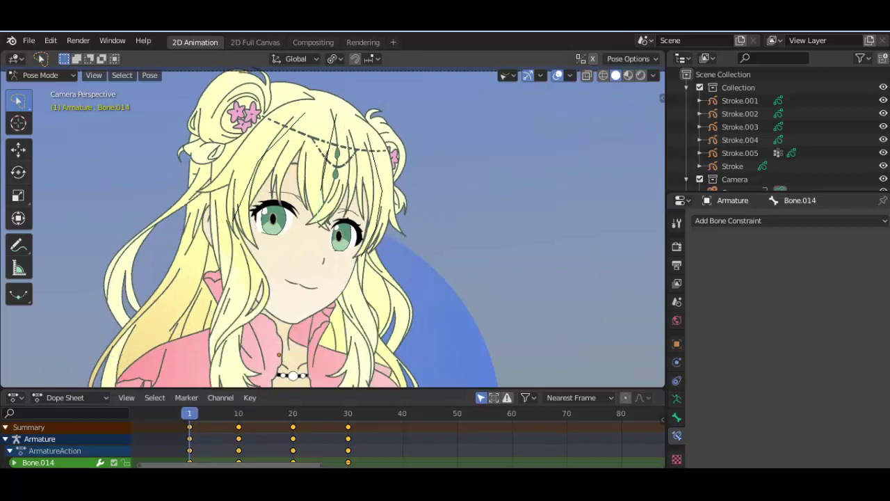
key(Up)
key(space)
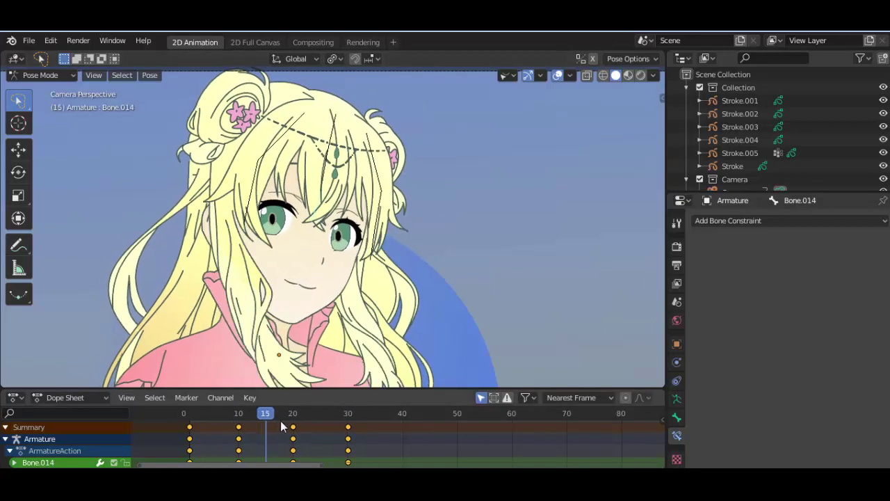
key(Escape)
Rotate Bone.013 in the bangs, review and undo it, then adjust Bone.006
click(396, 204)
key(r)
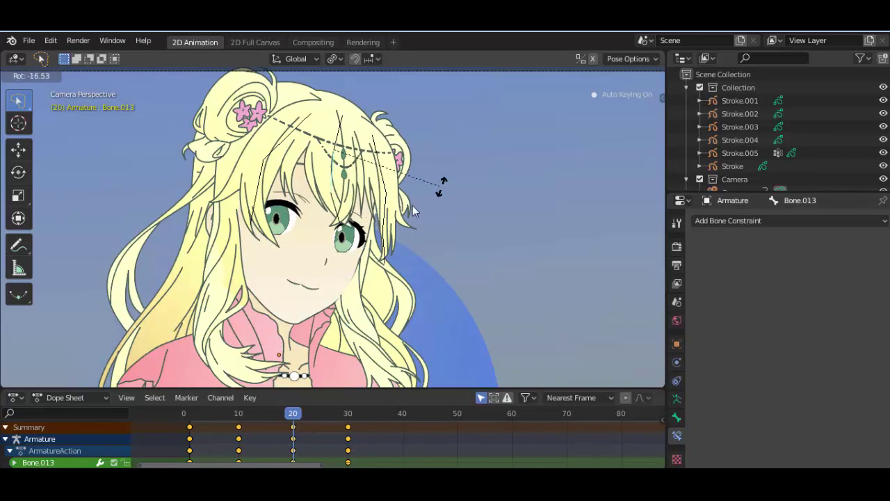
click(413, 210)
key(space)
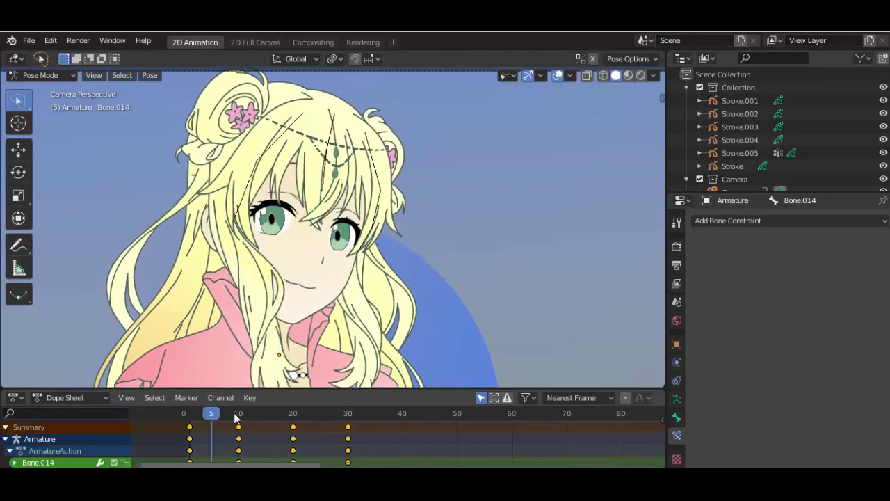
key(Escape)
key(ctrl+z)
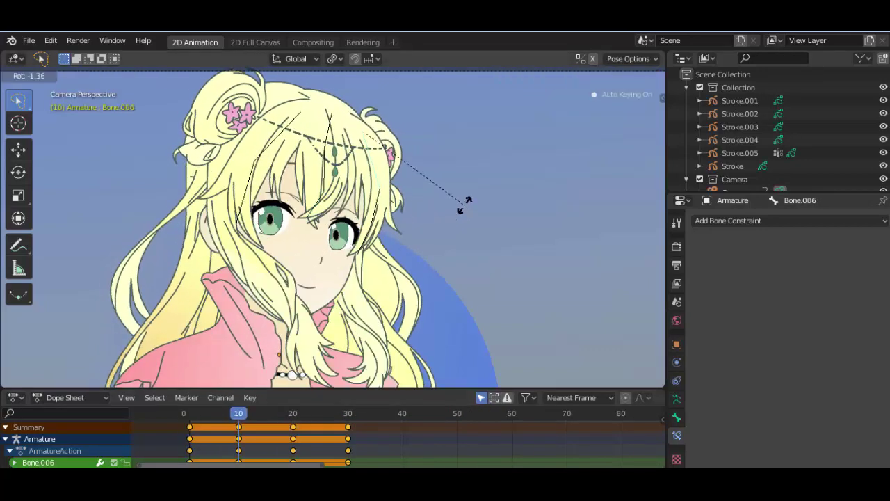
click(465, 203)
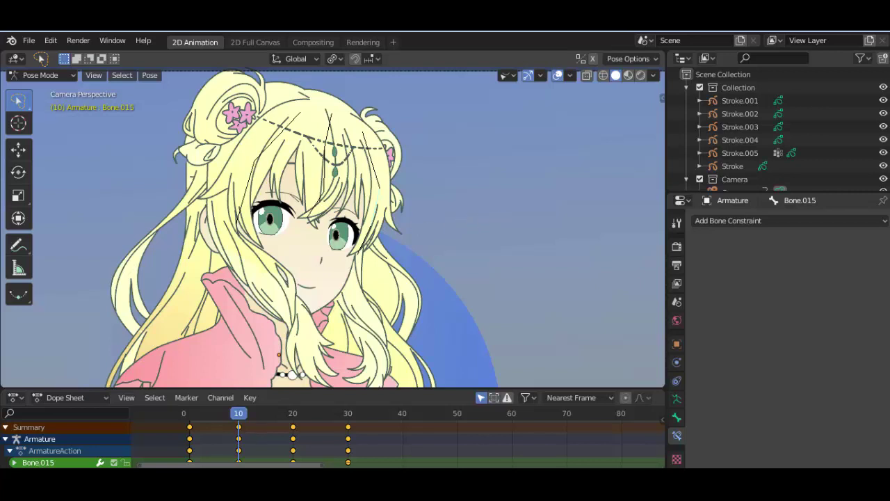
Rotate Bone.016 at frame 20 and pose it again at frame 30
click(447, 224)
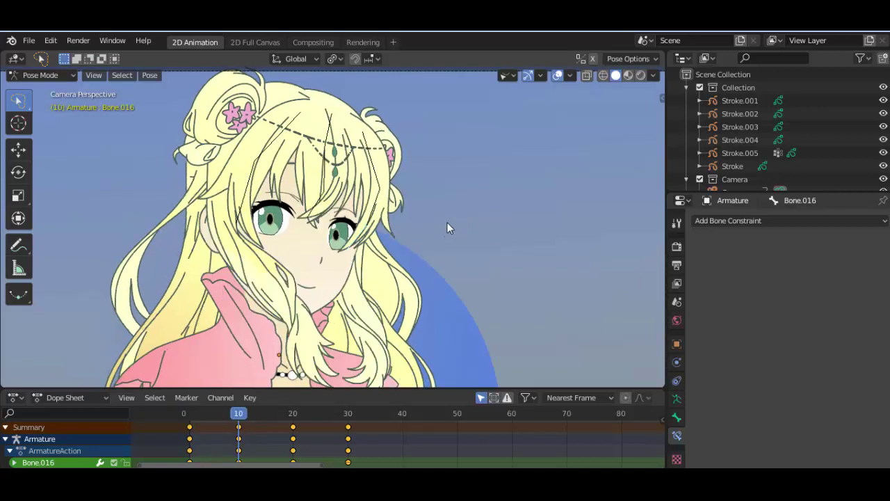
click(447, 222)
key(Up)
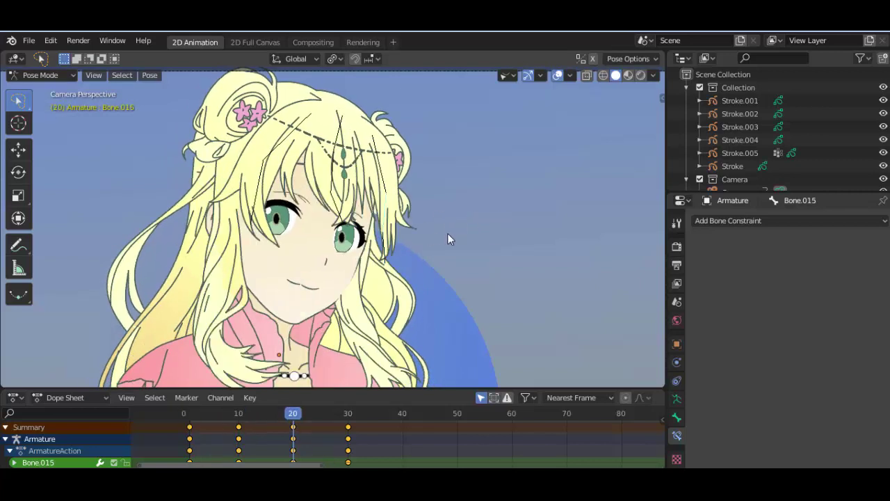
click(410, 243)
key(r)
click(460, 253)
key(Up)
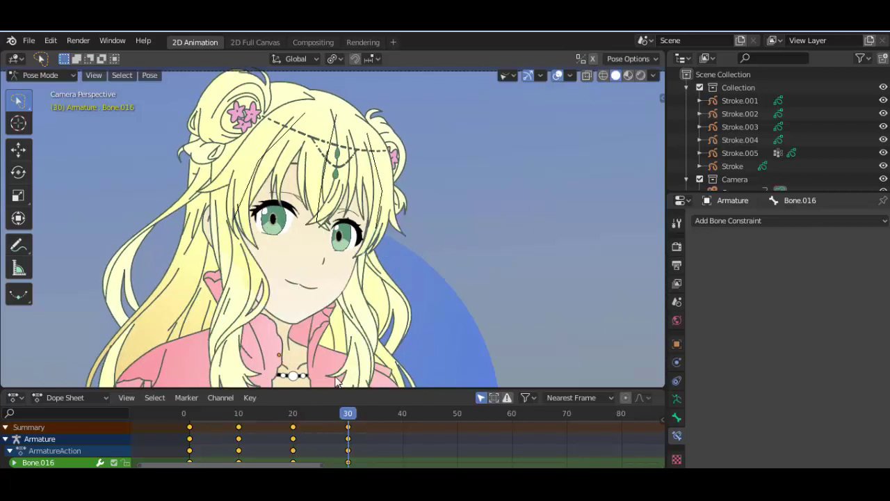
Scrub the timeline and play the animation with the full camera frame in view
mouse_move(337, 413)
mouse_down()
mouse_move(244, 413)
mouse_move(205, 393)
mouse_move(252, 413)
mouse_move(192, 413)
mouse_up()
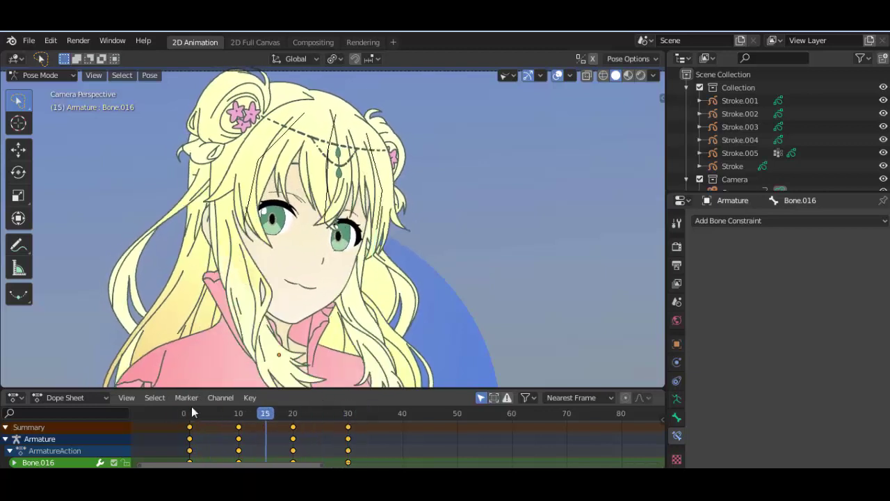
key(space)
key(Home)
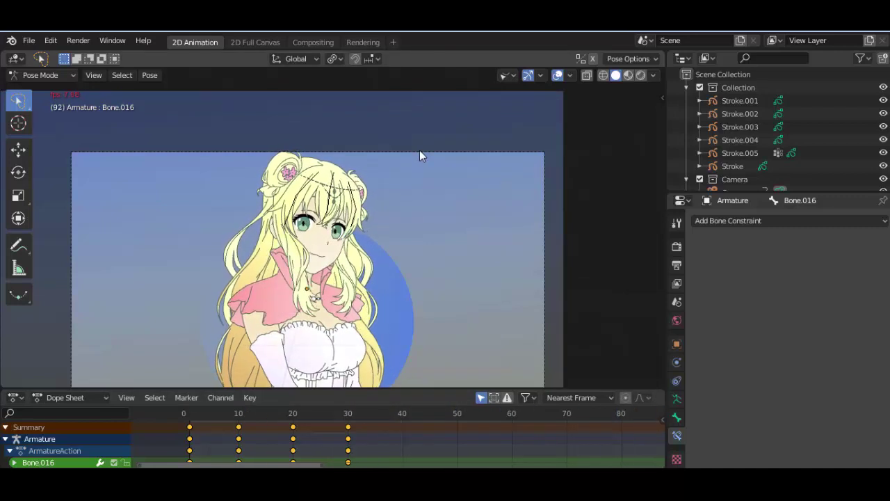
Stop playback, reveal the hidden bones and display the armature as Octahedral
key(space)
key(alt+h)
scroll(418, 241, up, 1)
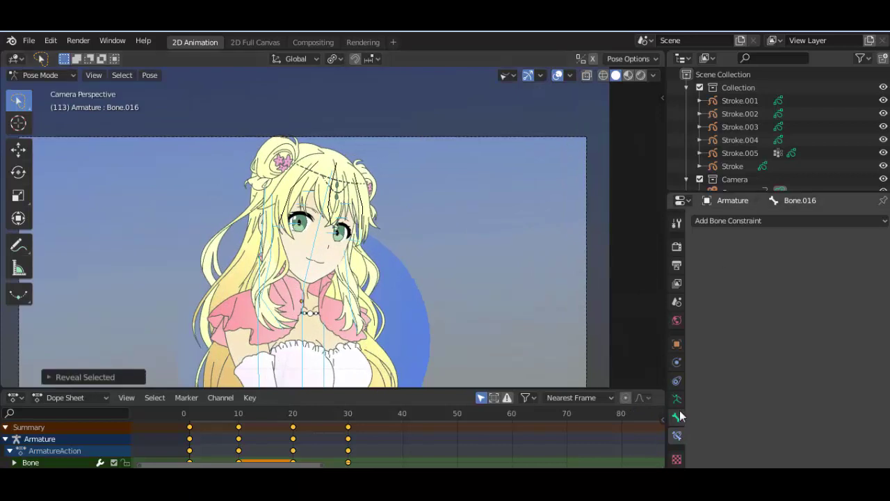
click(676, 415)
scroll(765, 417, down, 3)
click(821, 343)
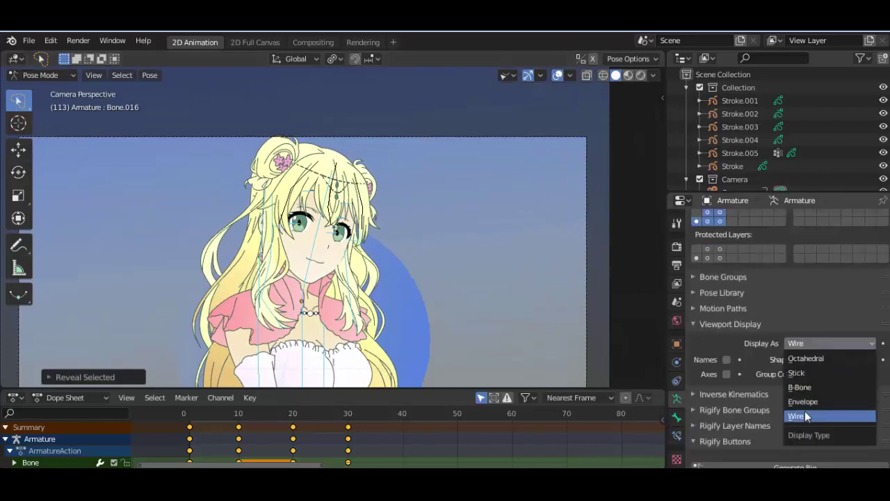
click(813, 359)
Hide Grease Pencil objects in the viewport and play the bone-only animation
click(514, 76)
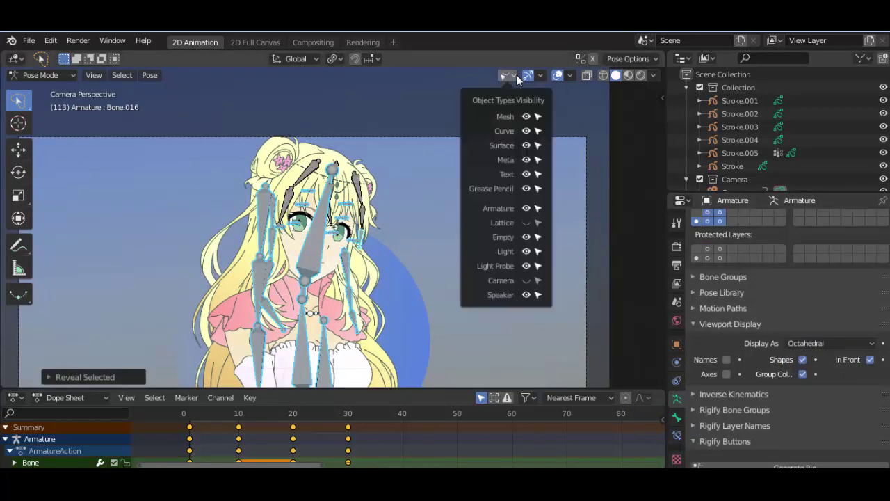
click(527, 188)
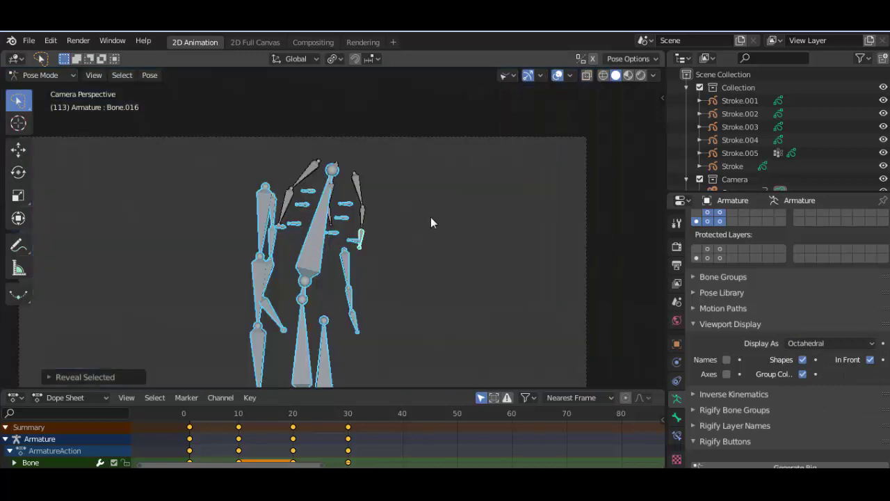
key(space)
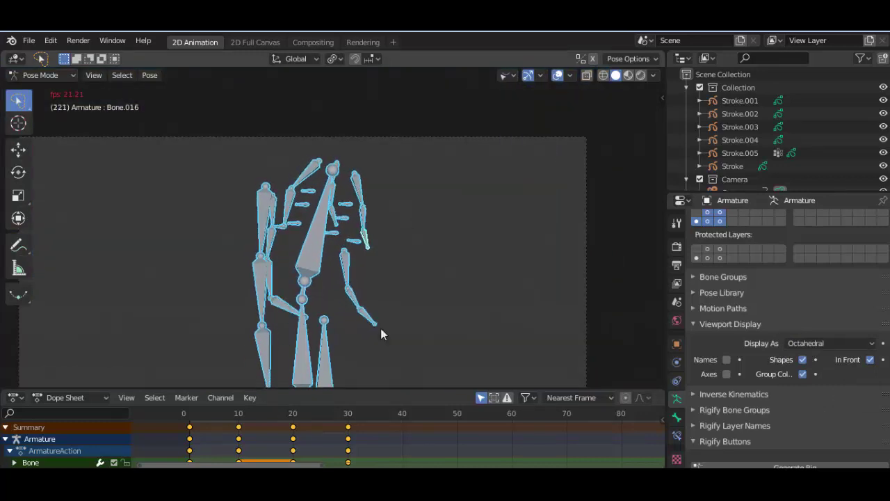
key(Home)
key(Escape)
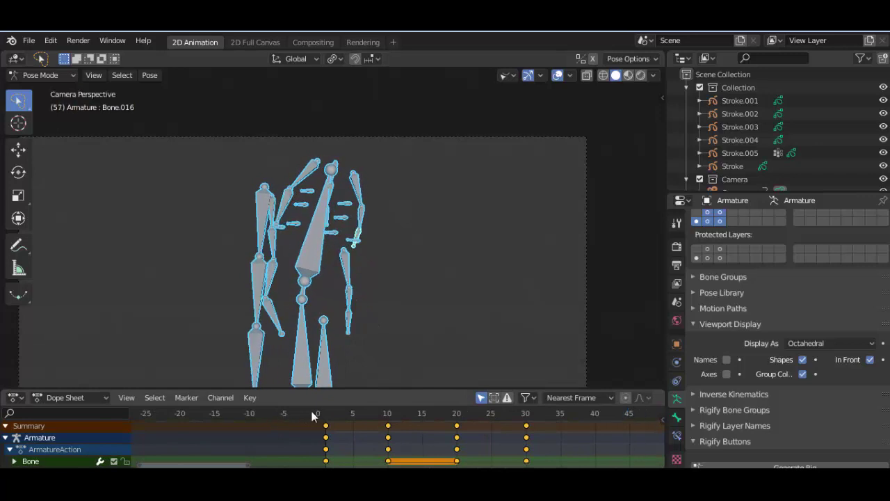
ctrl+scroll(415, 438, down, 3)
Scale the idle keyframes to spread them further apart in time and preview
key(s)
click(474, 439)
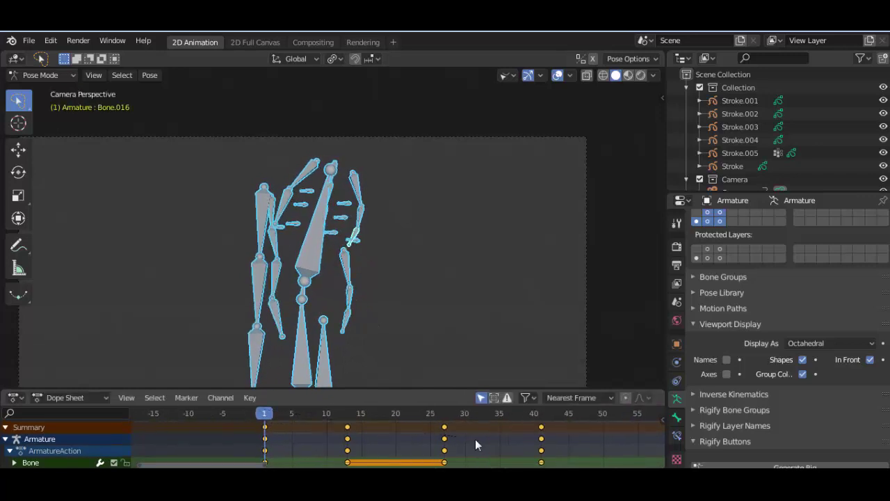
key(space)
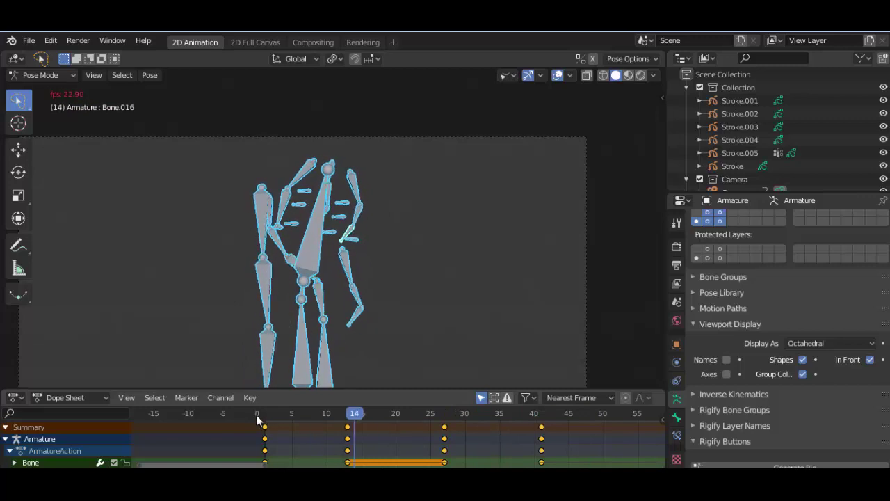
key(Escape)
Move the selected keyframes to frame 10 and replay the motion
key(g)
click(355, 434)
key(space)
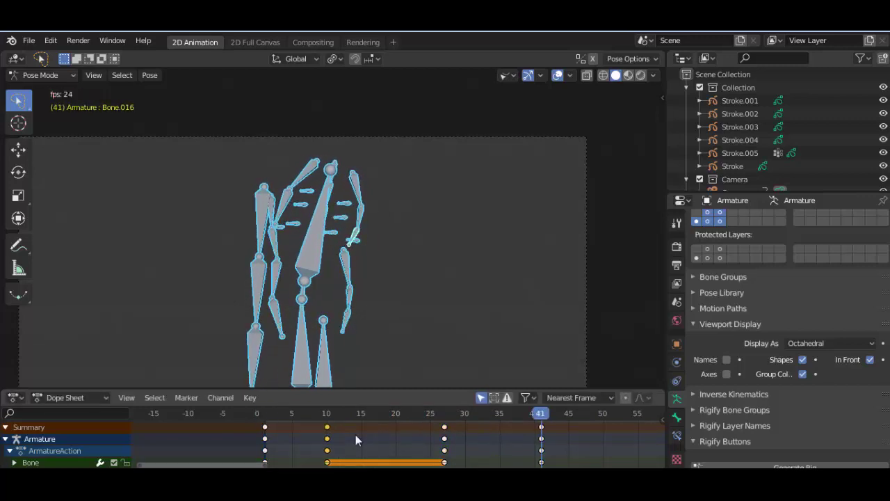
key(space)
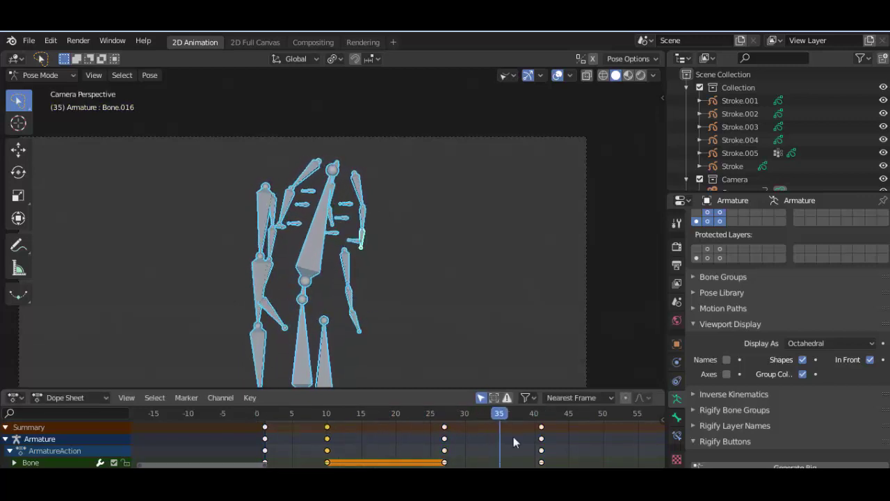
Move the last set of keyframes out to frame 50 for a longer loop
key(bracketright)
key(g)
click(563, 440)
key(space)
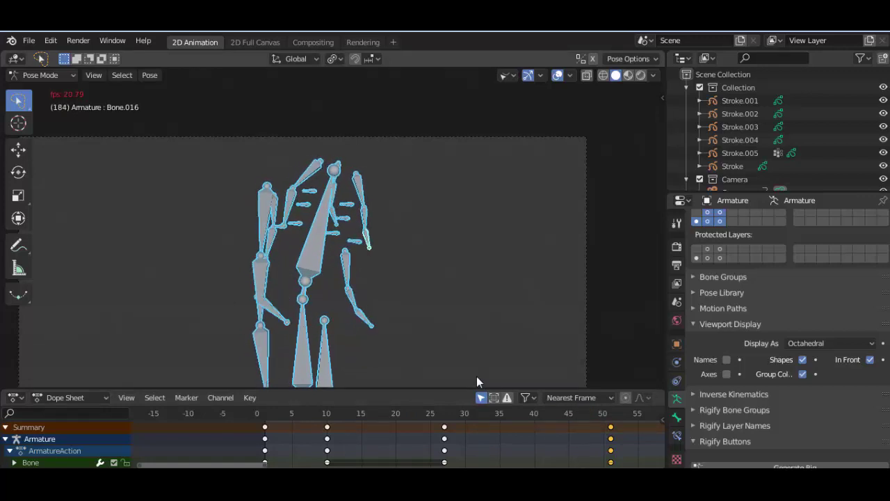
click(511, 77)
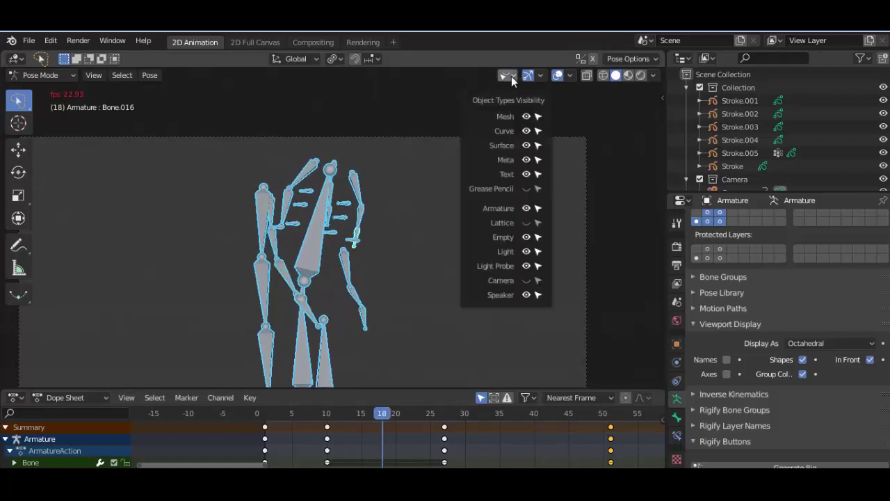
Show the Grease Pencil drawing again and display the bones as Wire
click(527, 189)
scroll(311, 423, down, 2)
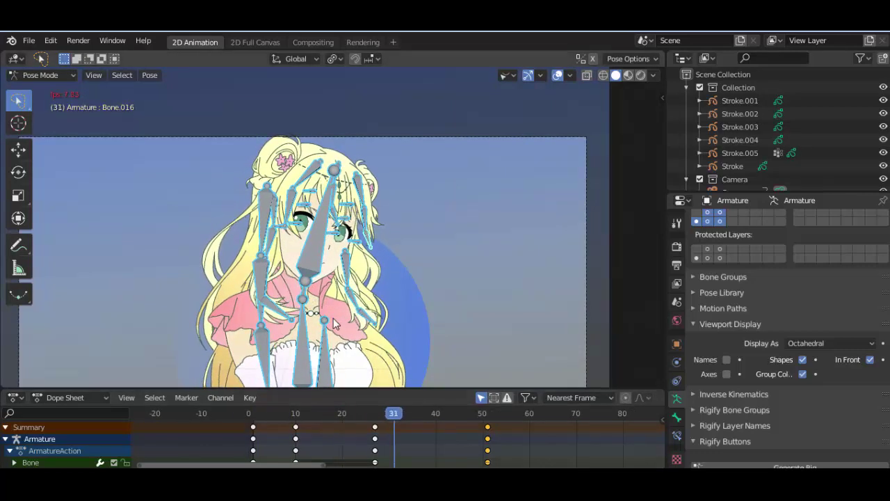
click(810, 343)
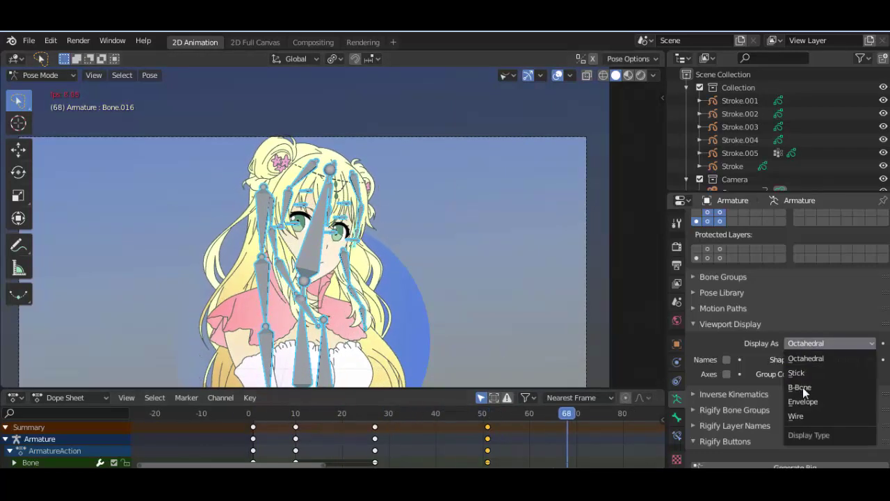
click(799, 415)
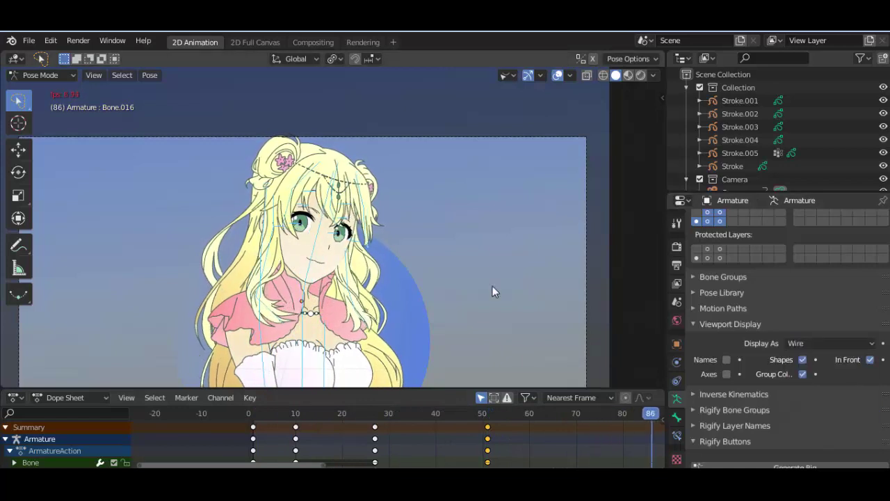
Hide the Stroke.001 background layer and another stroke layer, then replay and scrub the idle
click(883, 100)
click(883, 152)
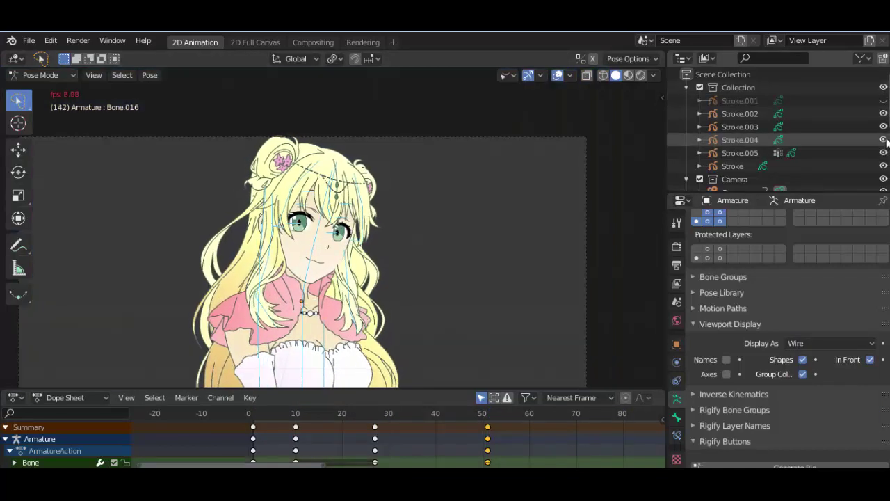
key(space)
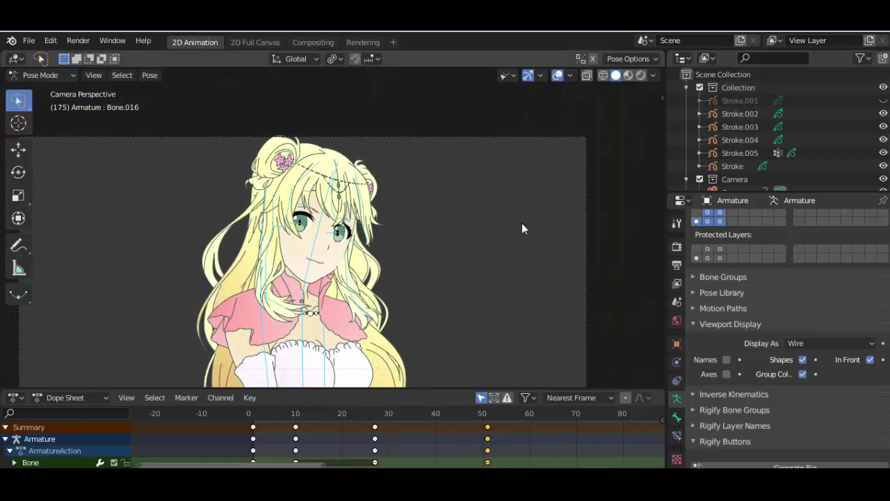
key(shift+Left)
key(space)
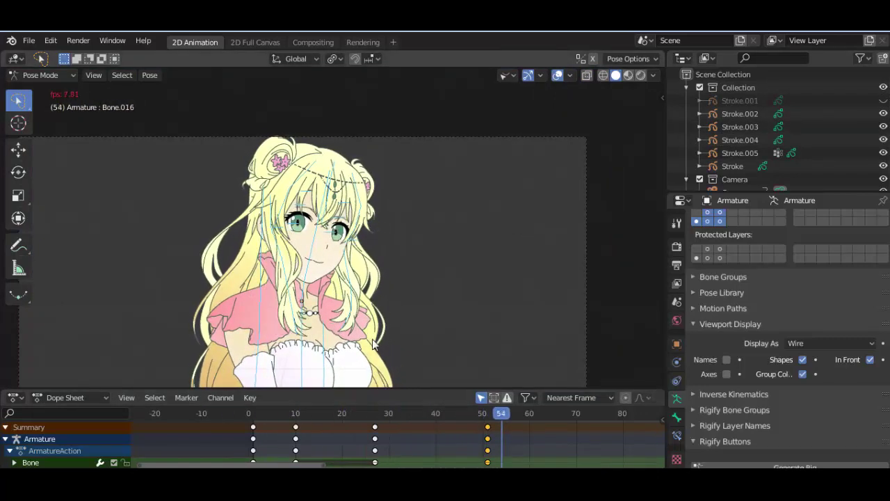
key(space)
mouse_move(292, 416)
mouse_down()
mouse_move(473, 417)
mouse_move(238, 424)
mouse_move(379, 418)
mouse_up()
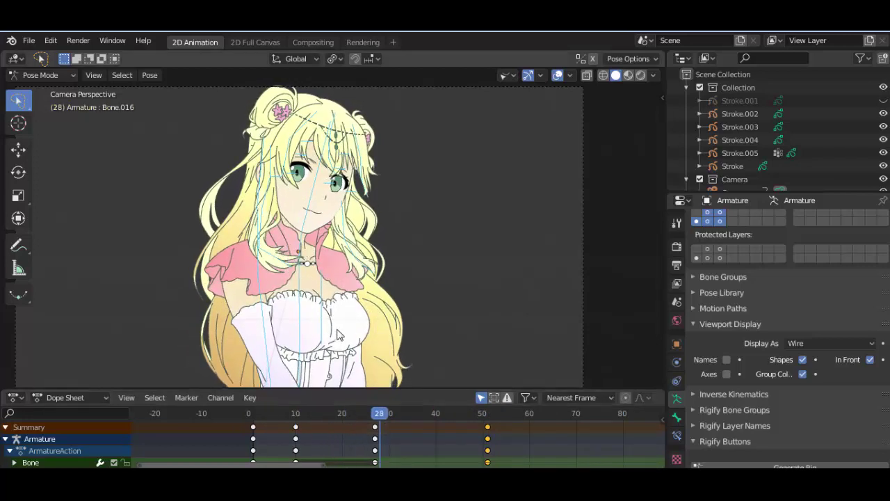
Scrub back to frame 28 and select the eyelid bone Bone.030
scroll(338, 335, up, 2)
scroll(339, 335, down, 2)
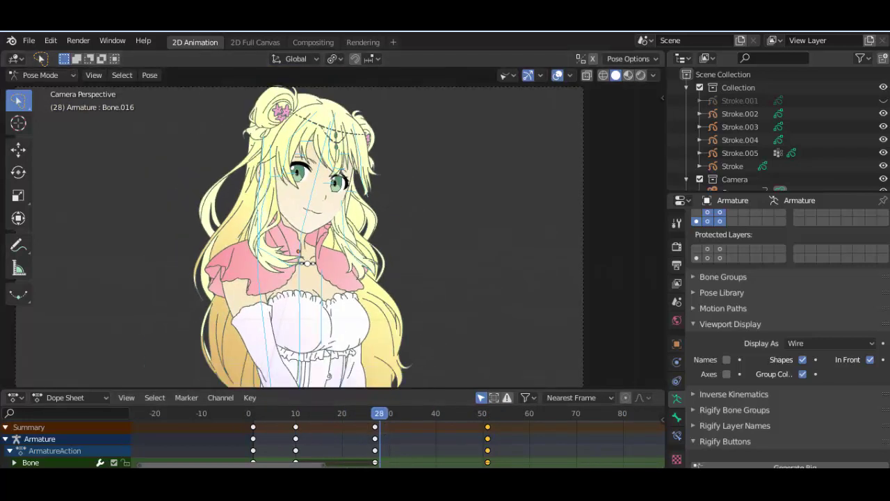
scroll(391, 226, up, 2)
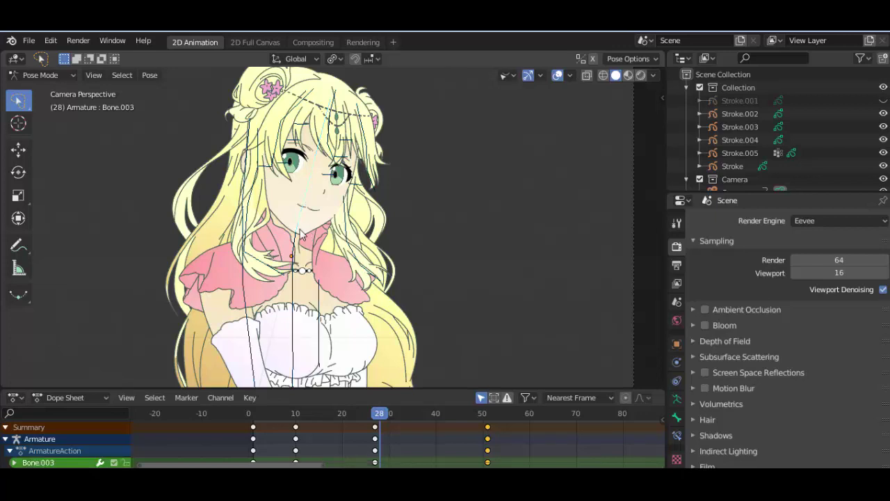
scroll(304, 311, down, 1)
scroll(316, 214, up, 1)
drag(269, 424, 395, 429)
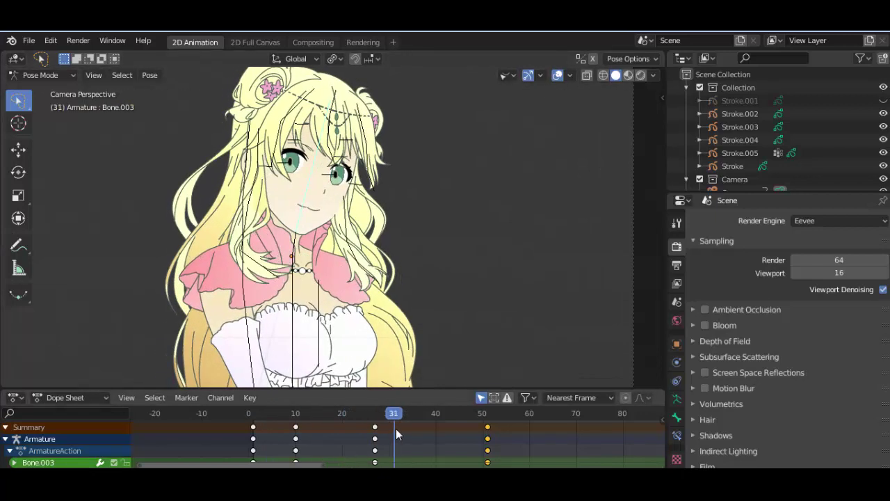
click(360, 192)
scroll(254, 155, up, 1)
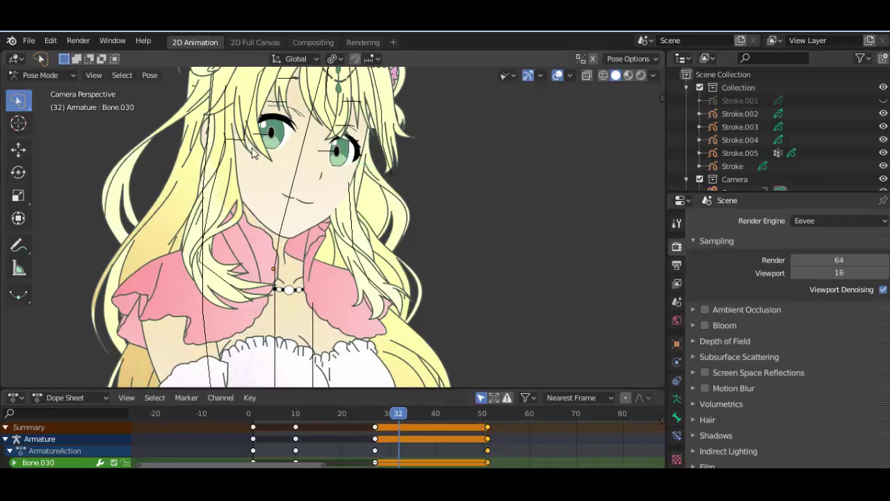
click(363, 158)
Squash the eyelid bone vertically, then undo the squash
key(Right)
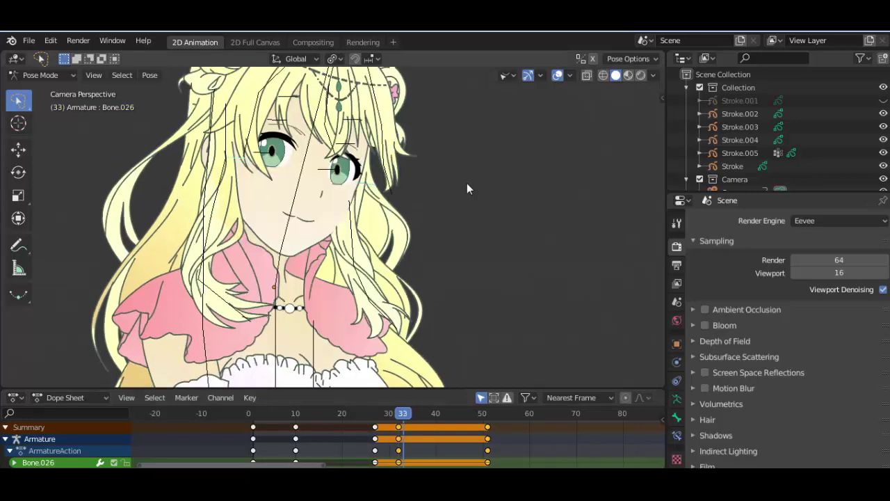
key(Right)
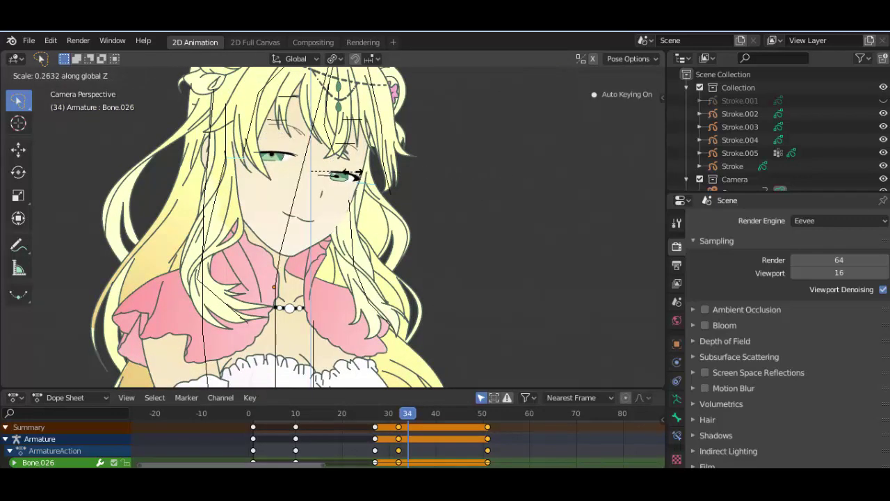
click(333, 177)
scroll(445, 174, down, 2)
scroll(444, 176, up, 4)
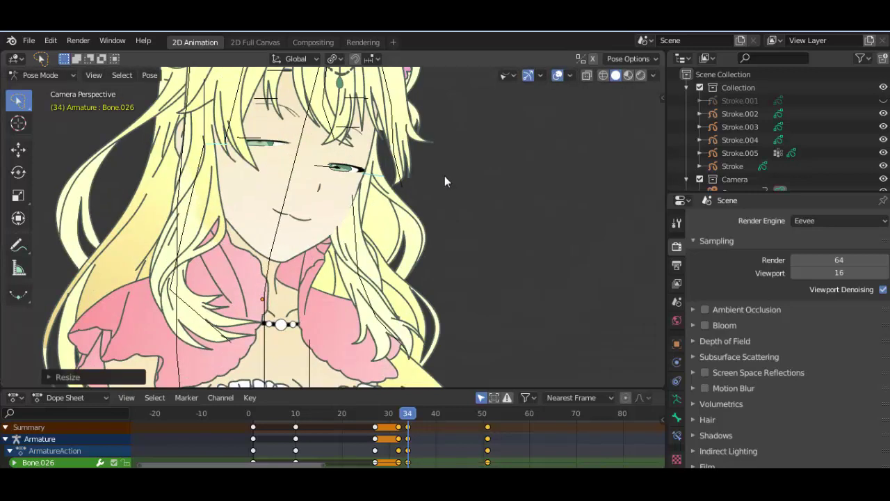
key(ctrl+z)
Scale the first eye bone Bone.026 on Z to close the eye at frame 34
key(Tab)
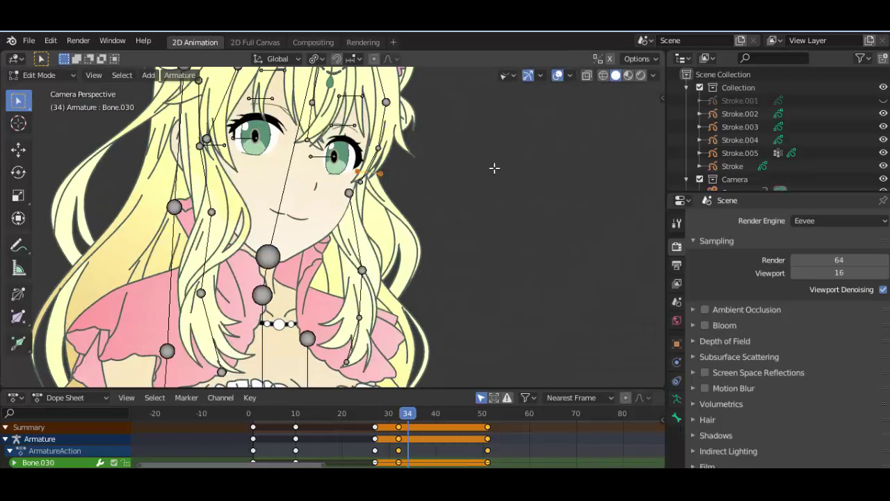
click(525, 179)
click(216, 150)
key(s)
key(z)
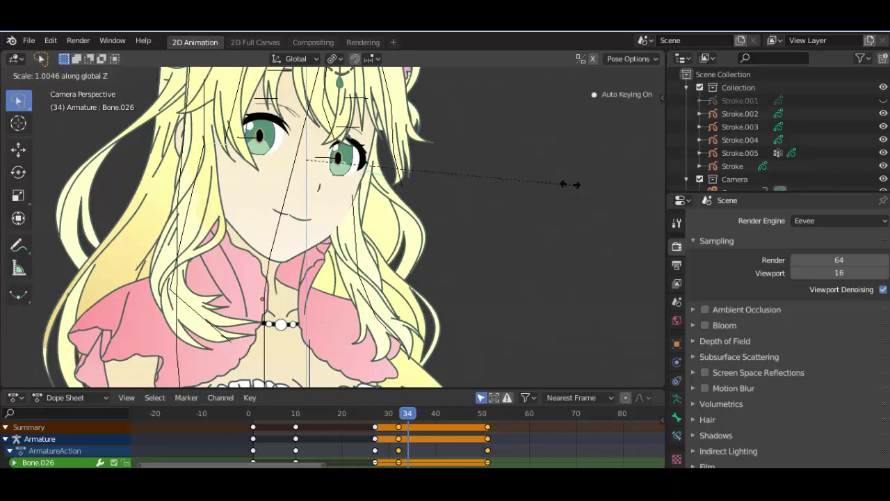
click(381, 179)
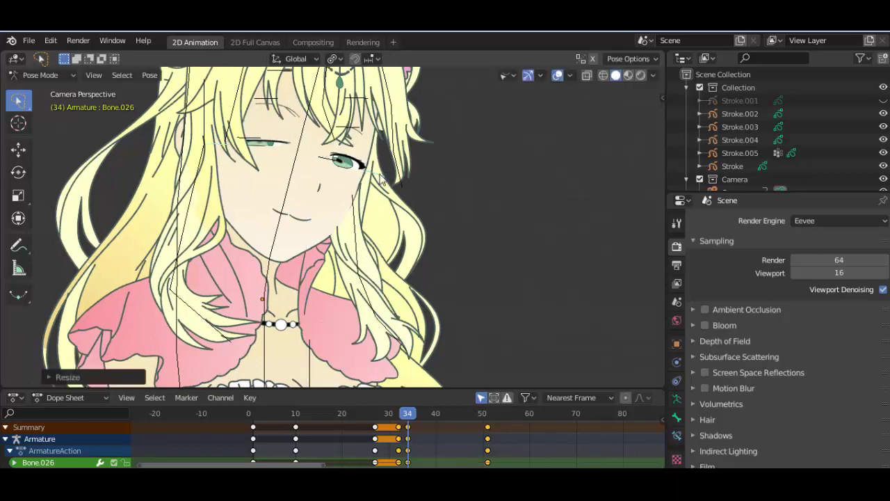
click(399, 180)
Scale the second eye bone on Z to close the other eye
click(381, 164)
key(s)
key(z)
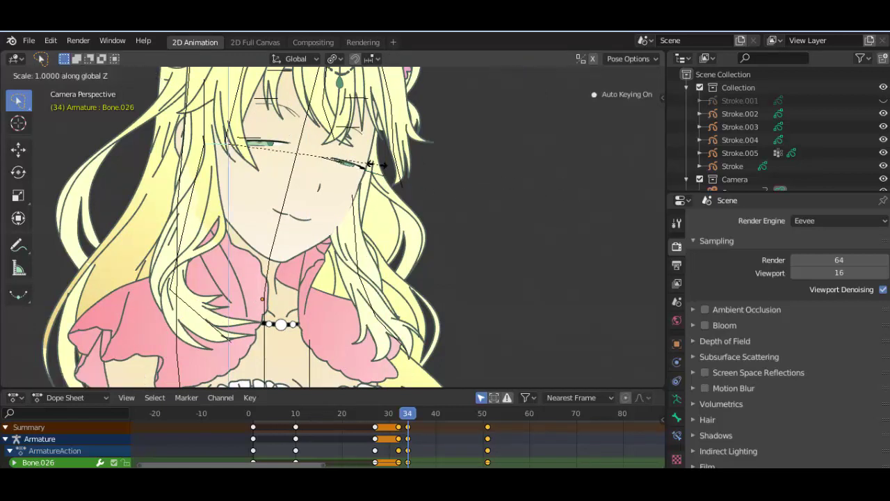
click(299, 146)
scroll(435, 171, down, 2)
scroll(436, 172, up, 3)
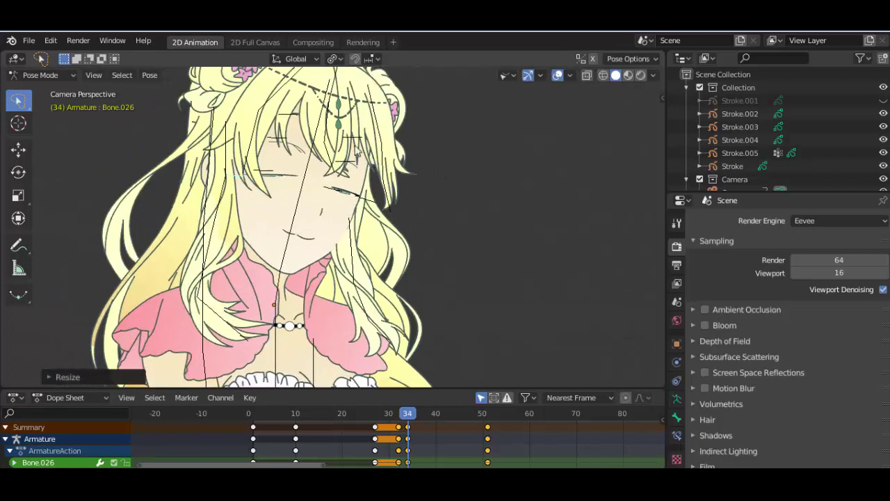
click(324, 132)
Keyframe the open eyes at frame 32 and nudge the eye bone vertically at frame 34
key(Down)
key(Down)
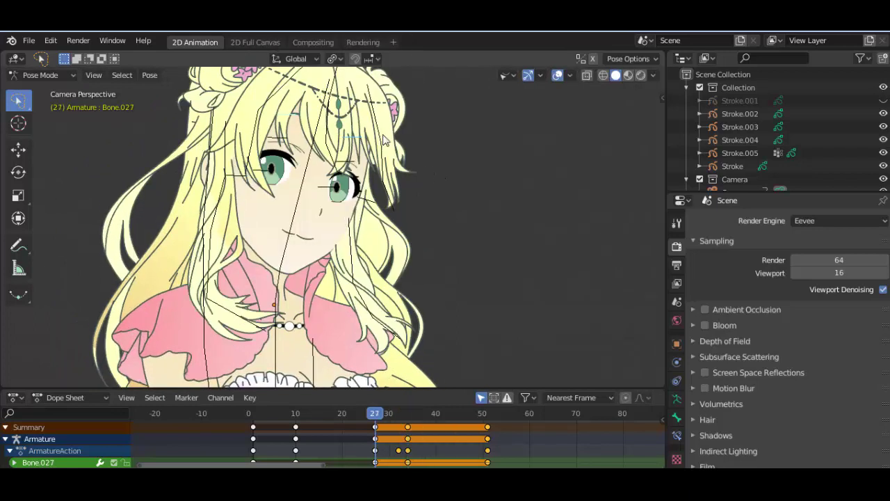
key(Up)
key(i)
click(444, 150)
key(Up)
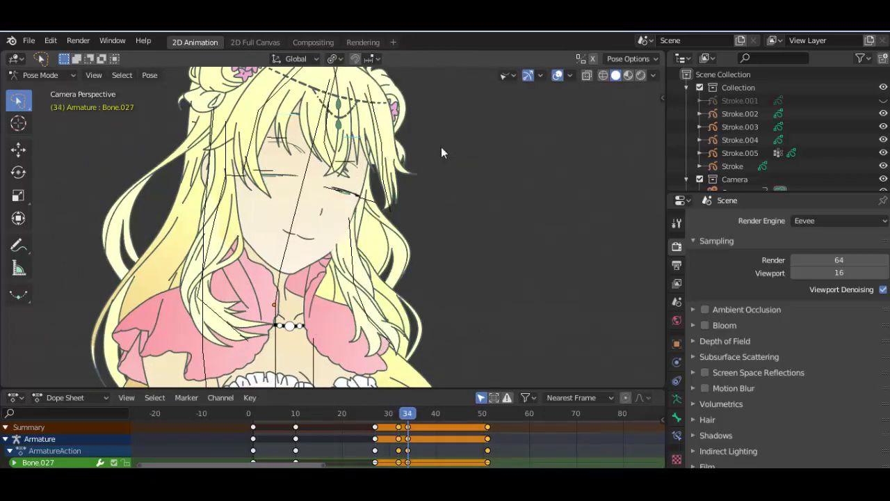
key(g)
key(z)
click(449, 180)
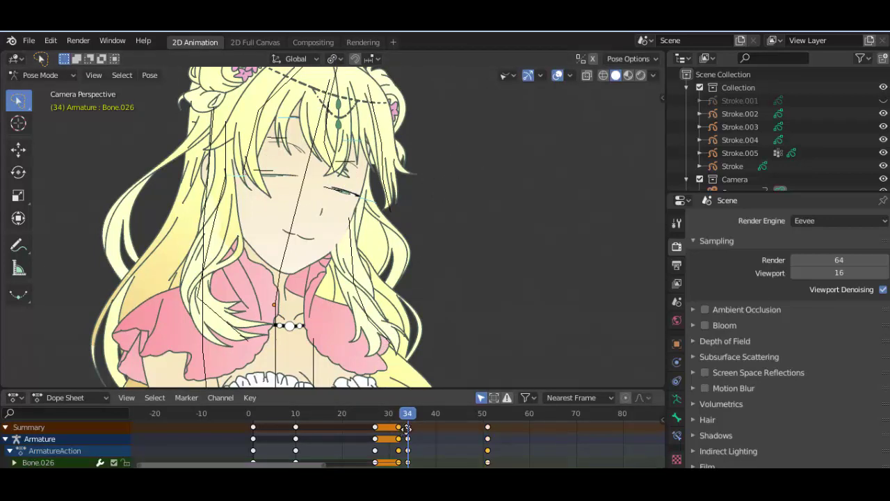
Duplicate the open-eye keys to frame 36 and play the blink
key(shift+d)
click(418, 433)
key(space)
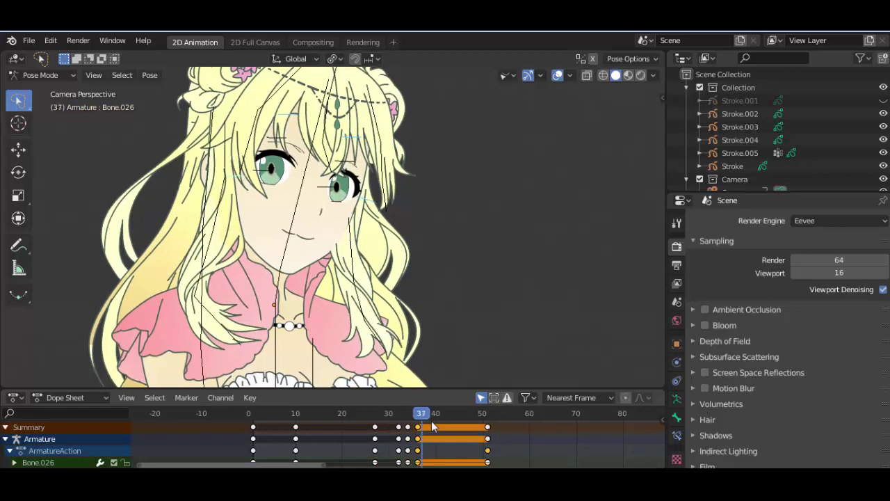
key(Escape)
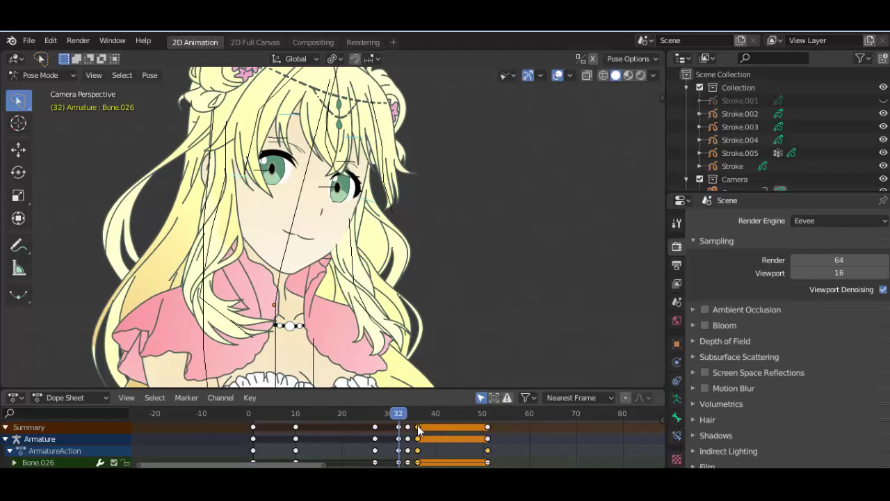
Slide the eye-reopening key to frame 37 and check the blink timing
drag(417, 425, 448, 417)
click(408, 427)
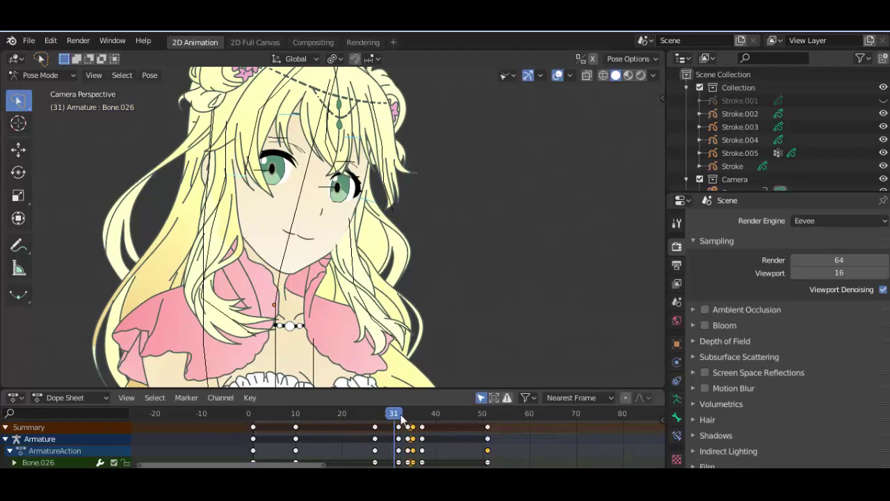
key(space)
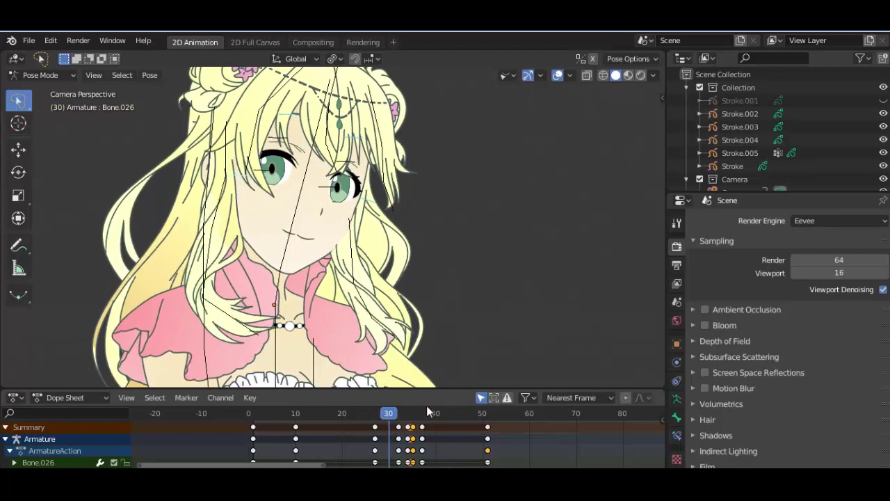
mouse_move(411, 415)
mouse_down()
mouse_move(418, 413)
mouse_move(390, 424)
mouse_move(451, 426)
mouse_move(363, 425)
mouse_move(482, 430)
mouse_move(248, 424)
mouse_move(457, 424)
mouse_move(257, 418)
mouse_move(334, 413)
mouse_up()
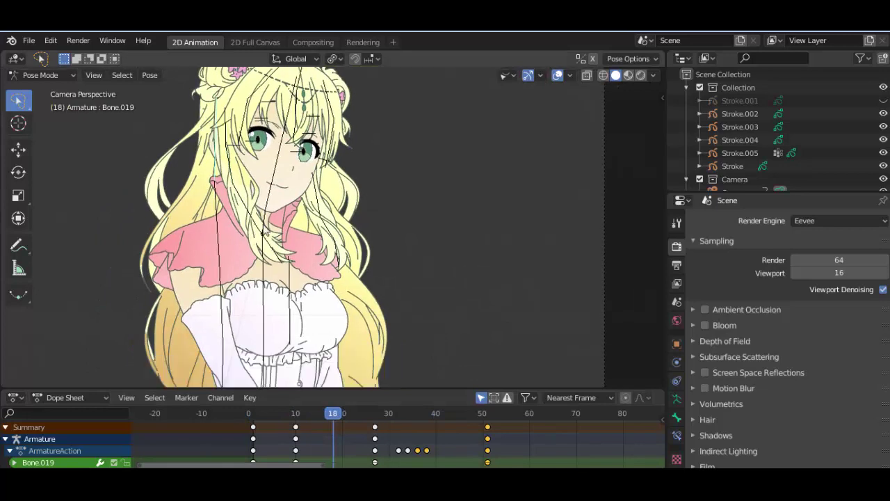
Delay Bone.019's keys by one frame and Bone.020's by two, undoing an extra offset
scroll(263, 232, down, 2)
click(340, 278)
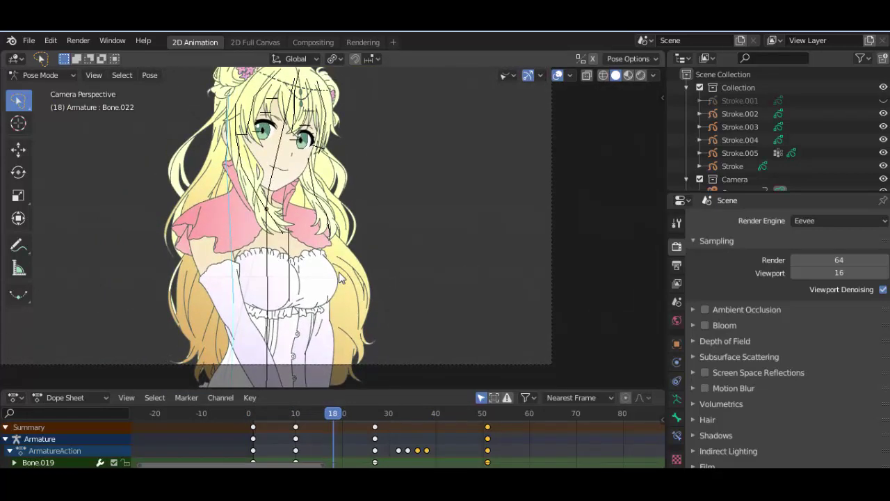
click(227, 148)
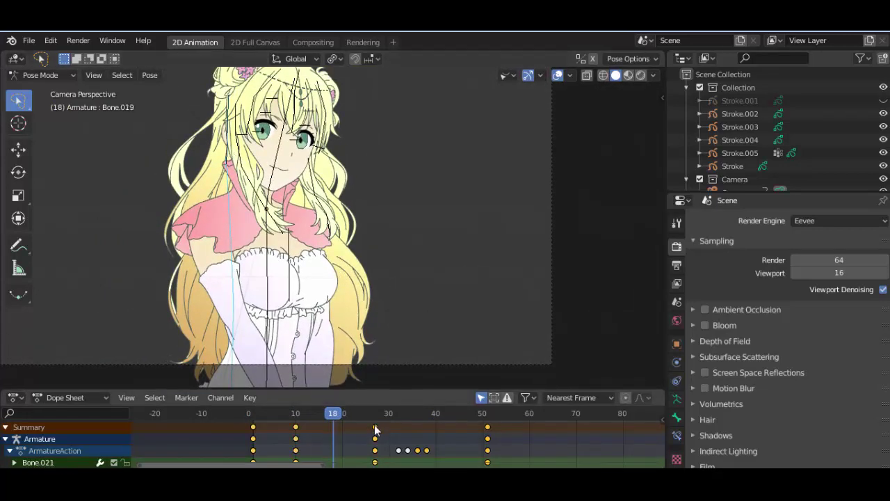
drag(375, 430, 379, 430)
click(231, 222)
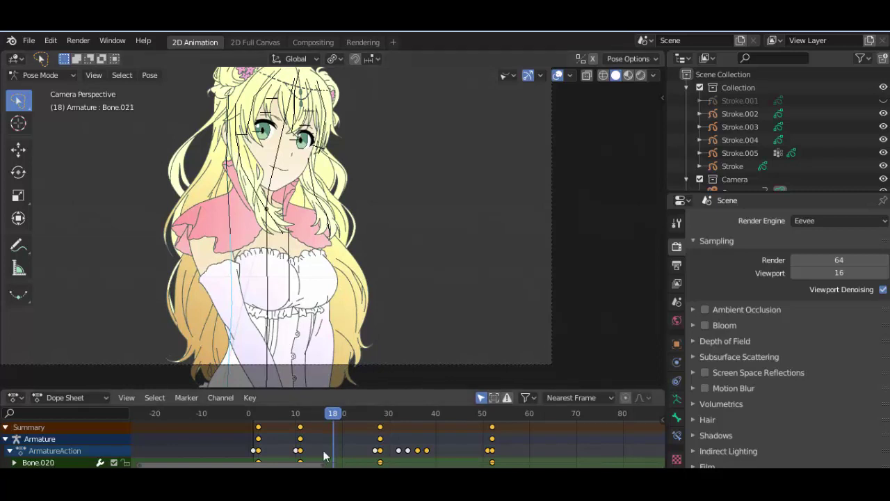
drag(322, 450, 355, 439)
drag(268, 414, 314, 416)
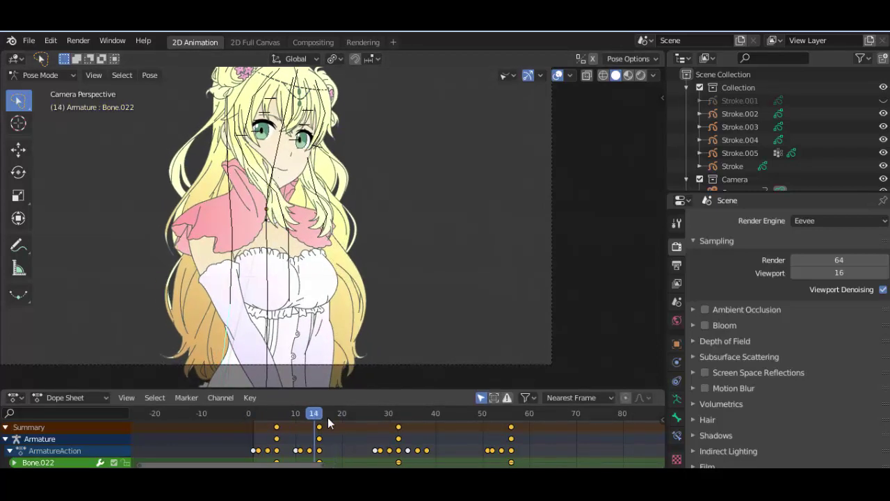
key(ctrl+z)
key(ctrl+z)
key(ctrl+z)
key(ctrl+z)
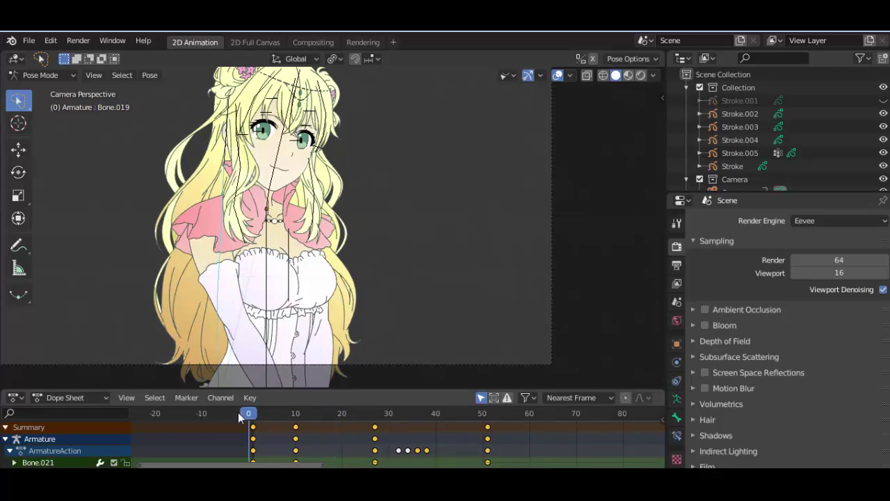
Check the pose at frame 30, select Bone.005 and scrub back to frame 9
drag(240, 416, 388, 416)
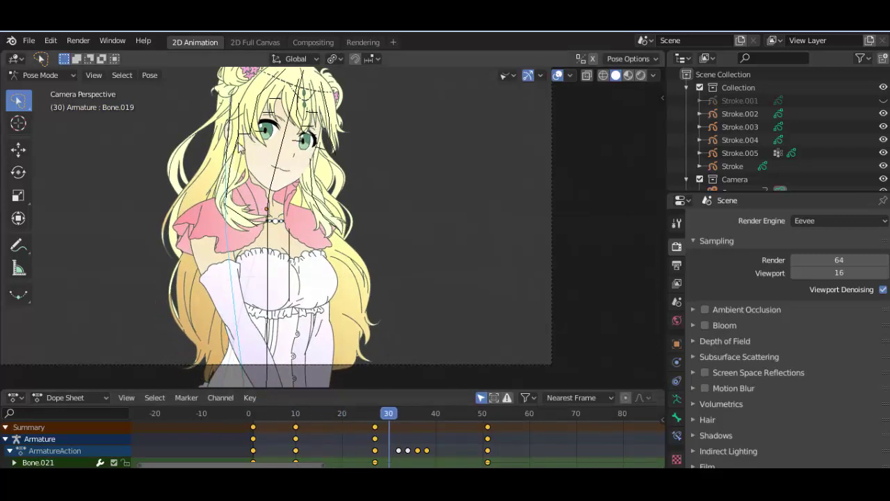
scroll(264, 162, down, 1)
scroll(240, 133, up, 1)
click(232, 118)
scroll(318, 256, down, 1)
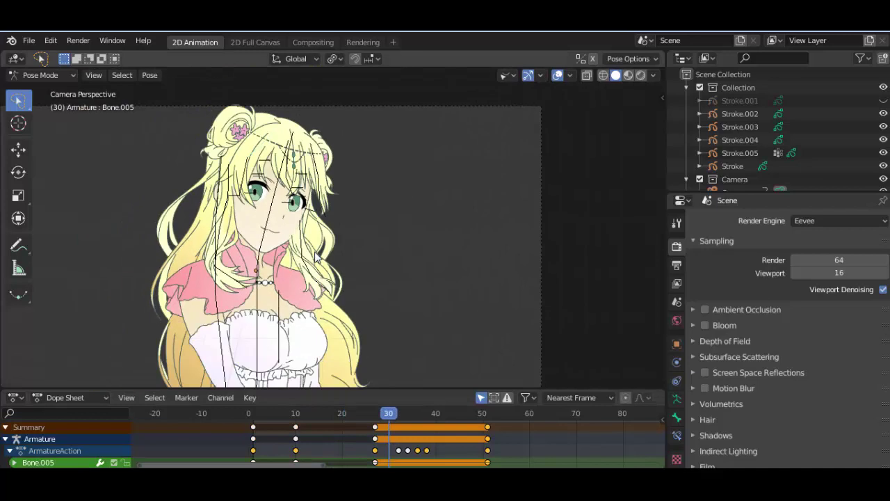
drag(264, 413, 290, 413)
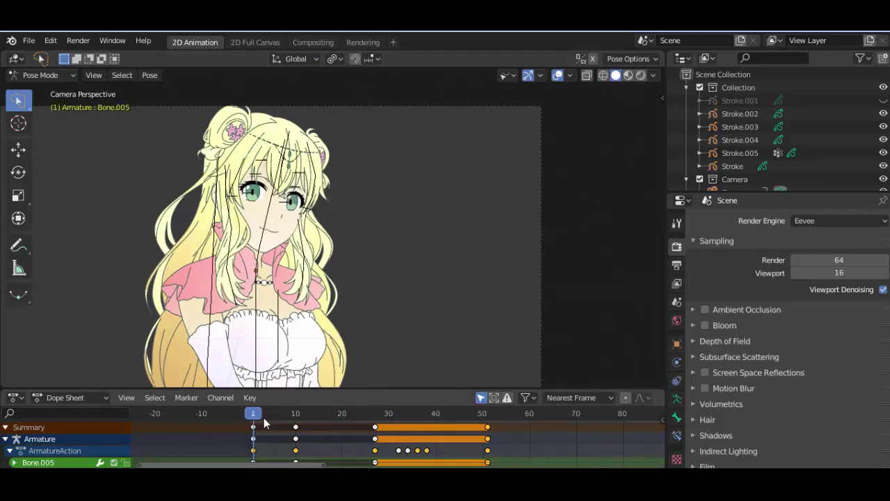
Shift hair bone Bone.022's keyframes two frames later and play back to review
click(215, 293)
click(215, 293)
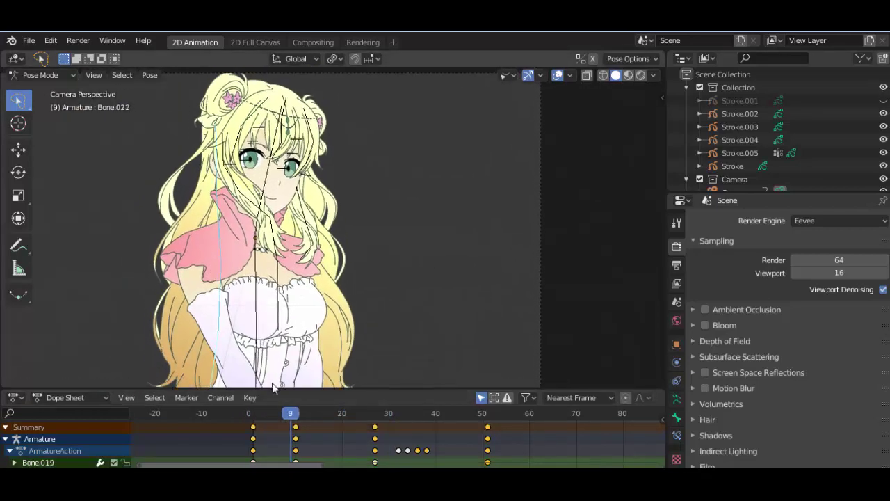
key(g)
click(319, 432)
key(space)
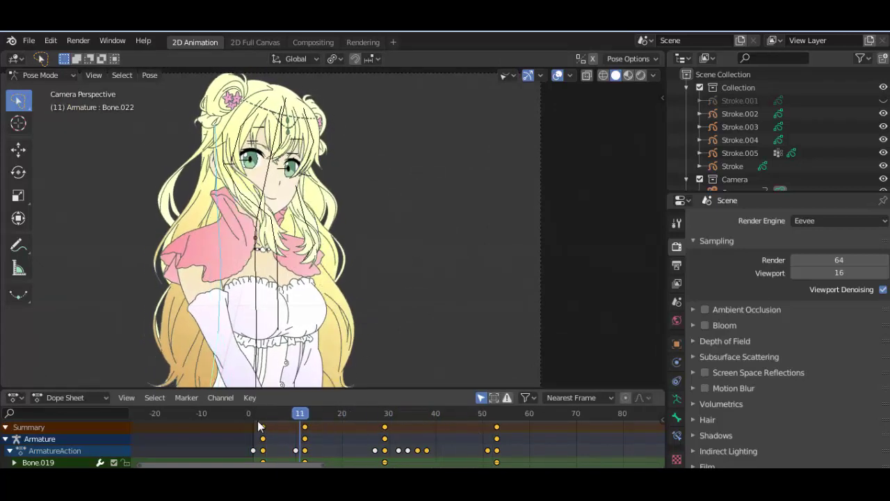
key(space)
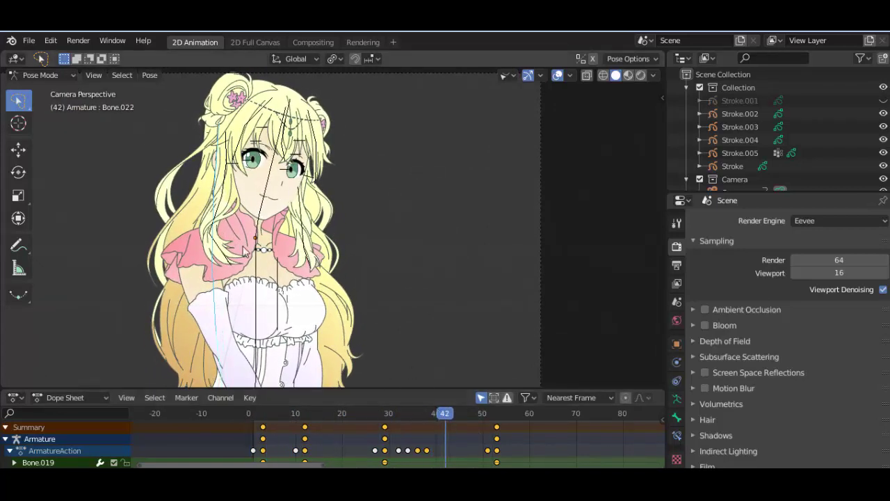
key(g)
key(Escape)
Delay another hair bone's keys by two frames and replay the idle from frame 0
click(222, 280)
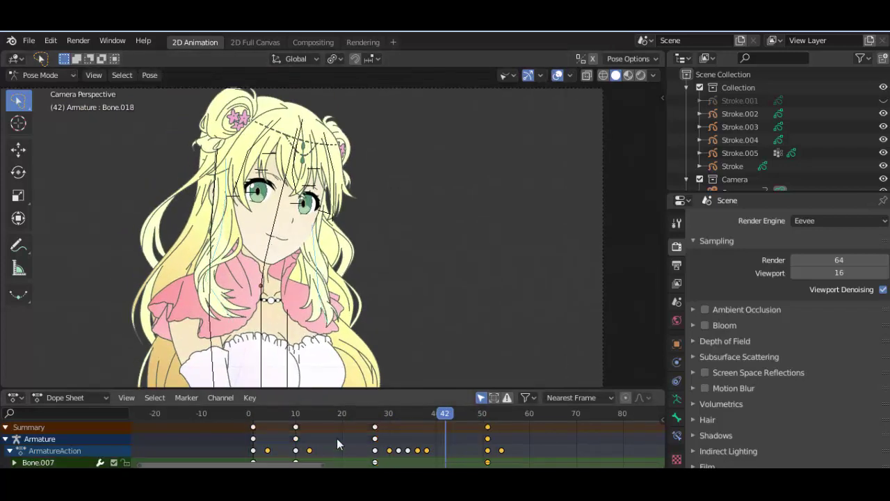
key(g)
key(Return)
key(shift+Left)
key(space)
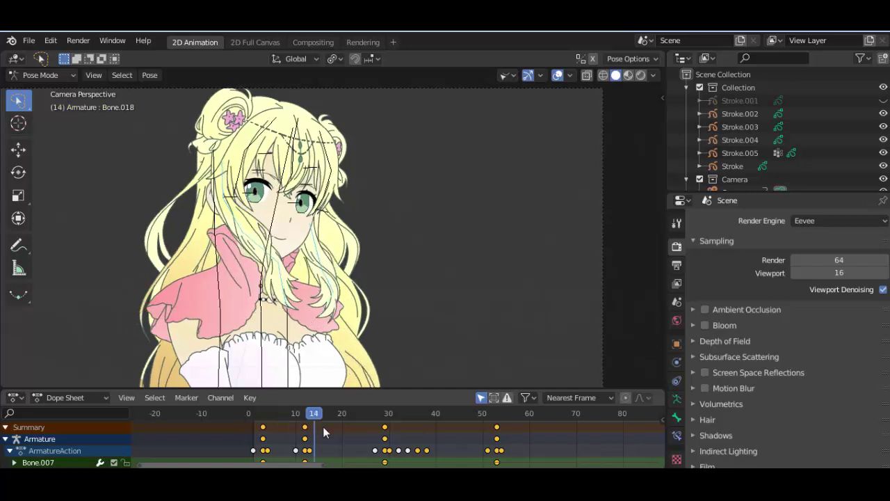
key(space)
key(g)
click(273, 425)
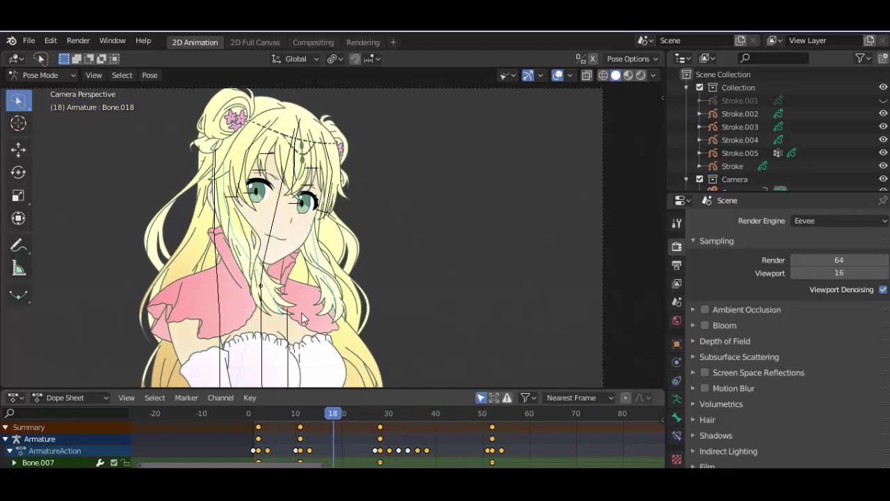
scroll(256, 129, up, 1)
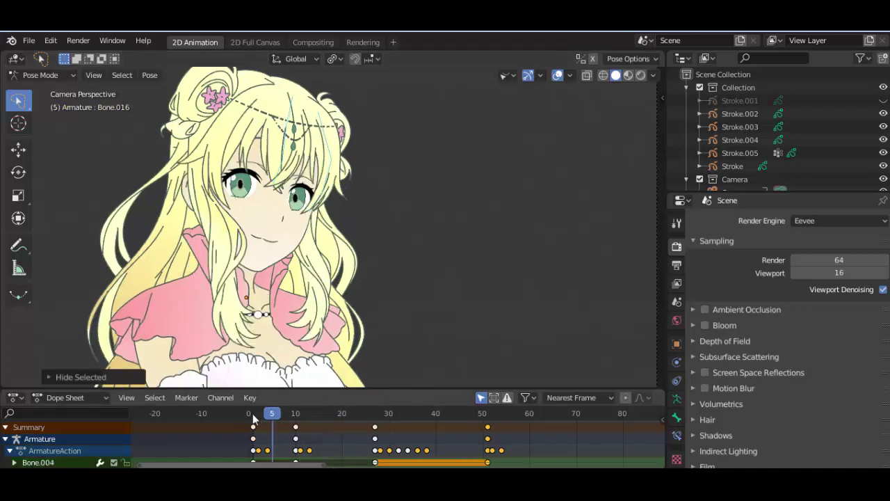
Delay all of the selected bone's keyframes by two frames and replay from frame 0
key(space)
key(g)
key(Escape)
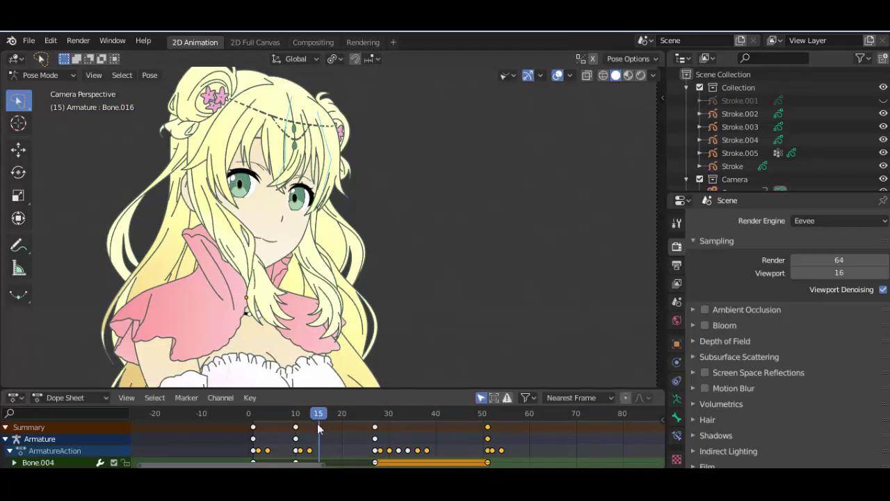
key(a)
key(g)
click(326, 423)
key(shift+Left)
key(space)
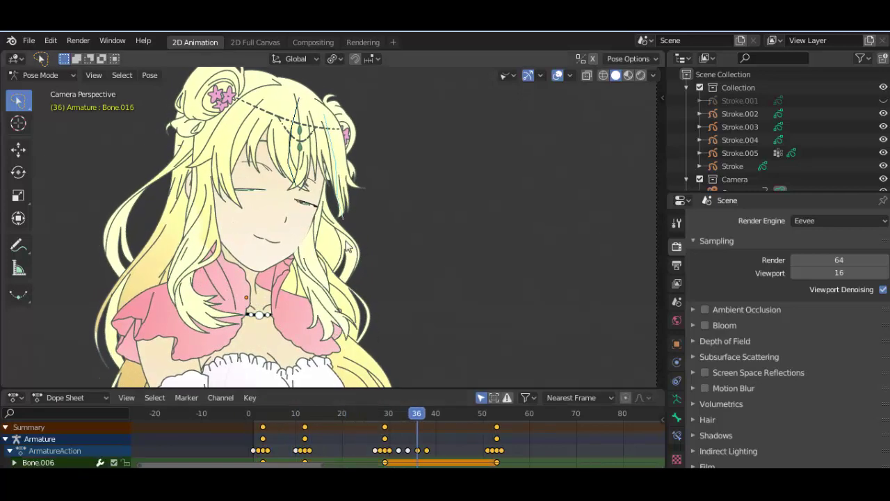
Delay the currently selected keyframes by two more frames and replay the animation
key(space)
key(g)
click(293, 417)
key(shift+Left)
key(space)
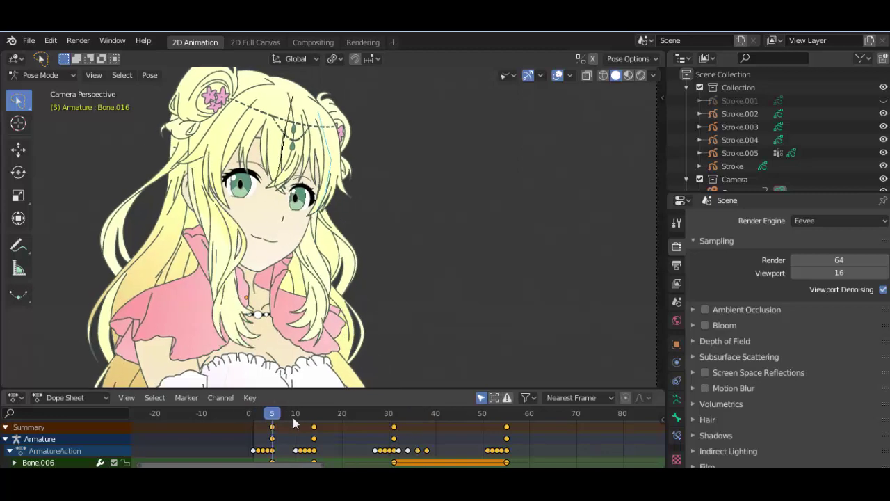
key(space)
Unhide the bones, delay Bone.007's keys by one frame, and play from near the start
key(alt+h)
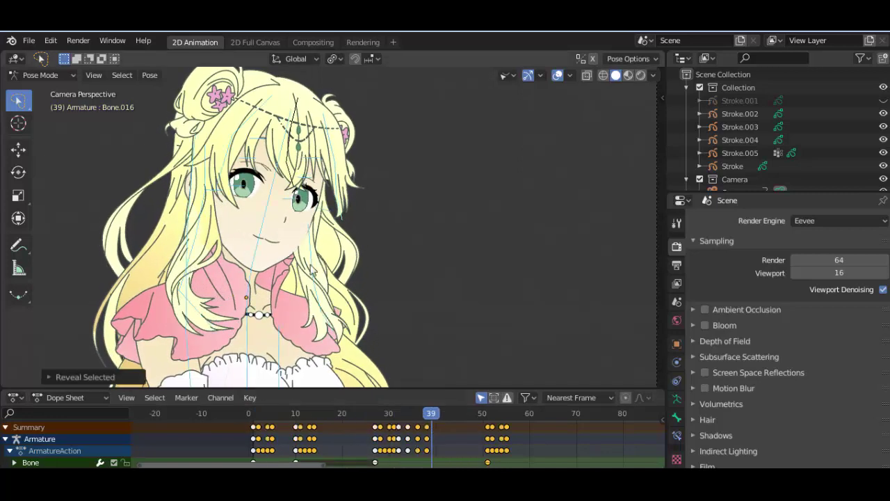
click(317, 291)
key(g)
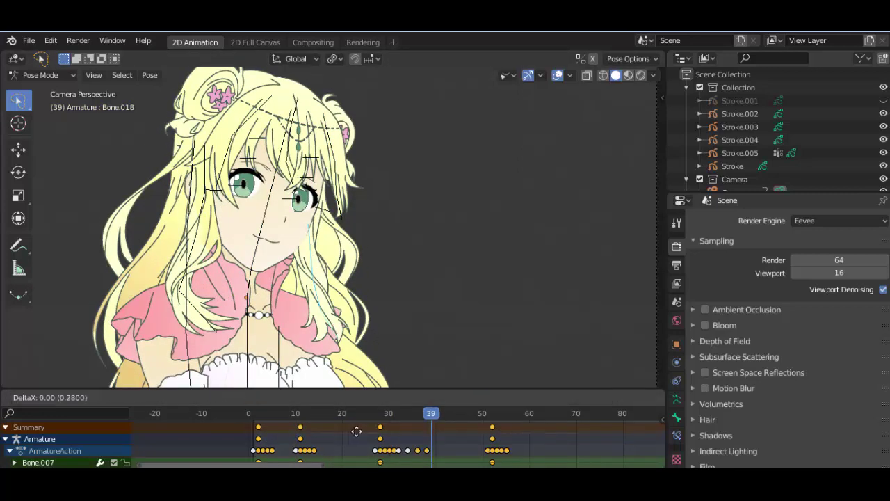
click(279, 413)
key(shift+Left)
key(space)
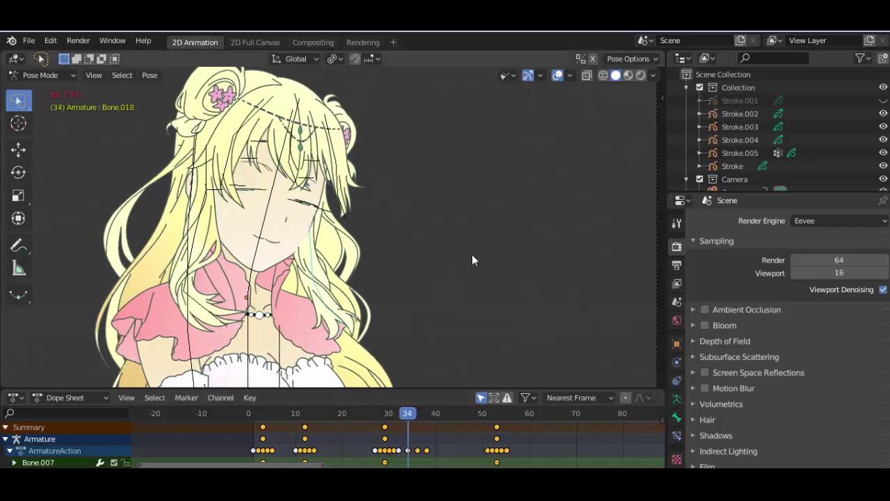
scroll(465, 258, down, 2)
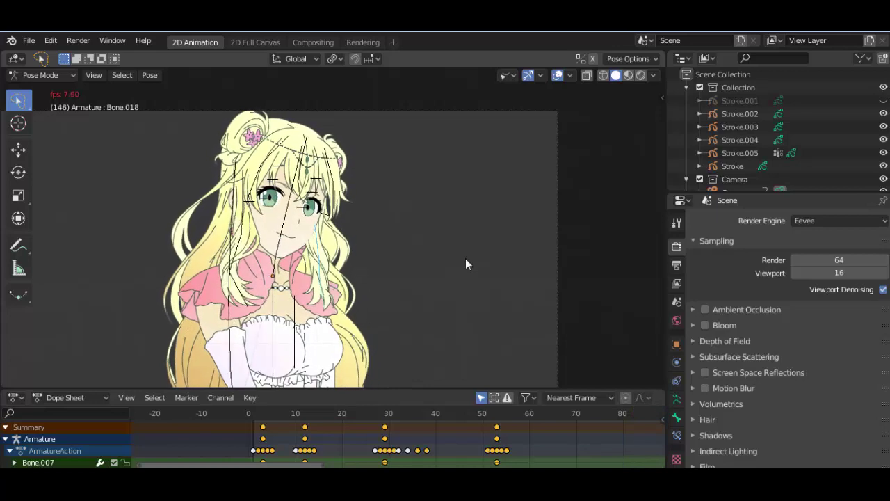
Stop playback and set the output format to FFmpeg video with an MPEG-4 container
key(space)
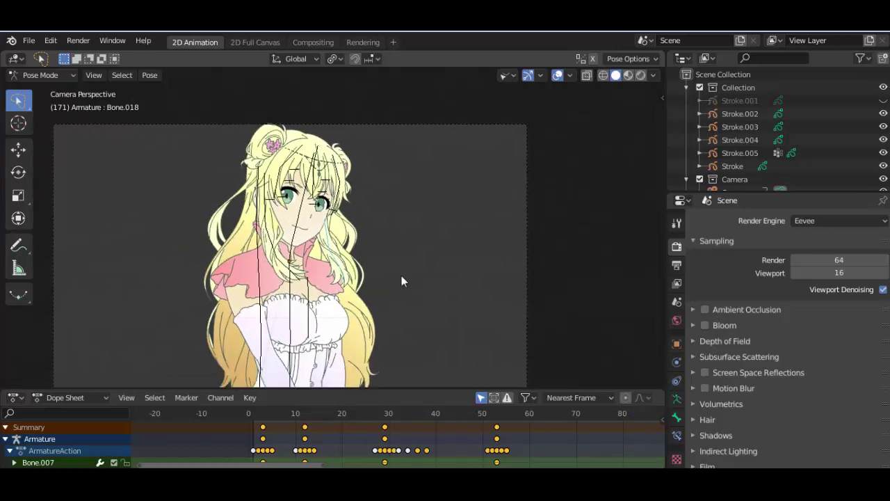
scroll(401, 275, up, 2)
click(676, 265)
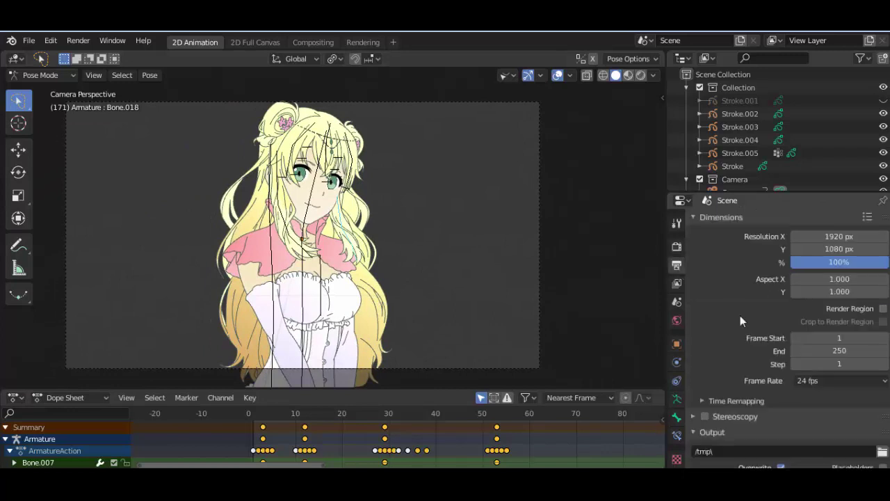
scroll(740, 315, down, 5)
click(836, 400)
click(824, 326)
click(730, 449)
scroll(765, 417, down, 4)
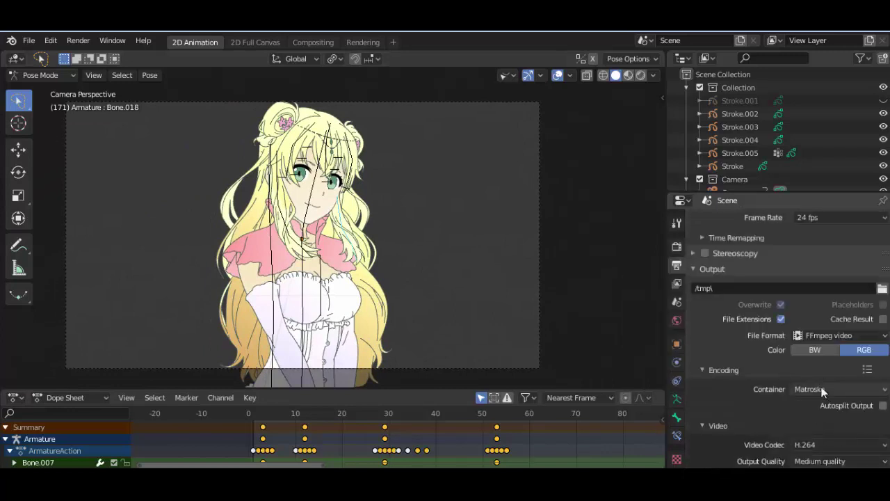
click(821, 390)
click(819, 341)
scroll(819, 340, up, 2)
Browse the output path to the 6 Siri hime folder
click(881, 341)
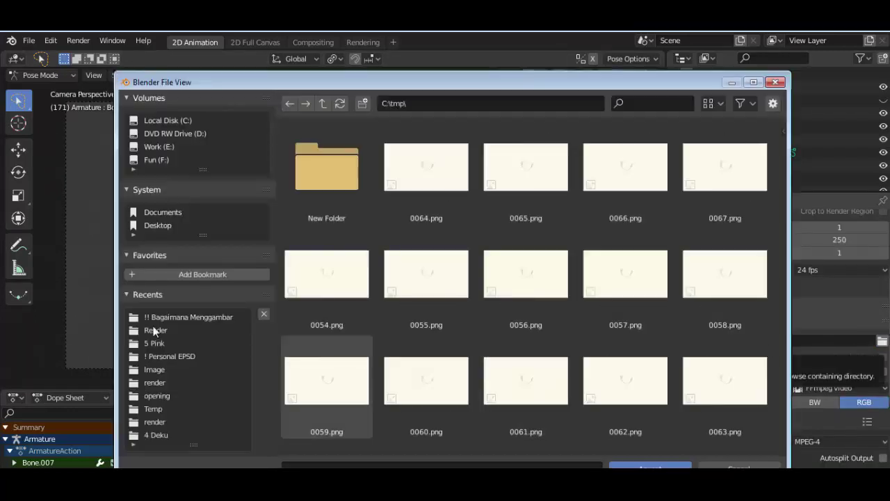
click(154, 343)
click(323, 103)
click(324, 182)
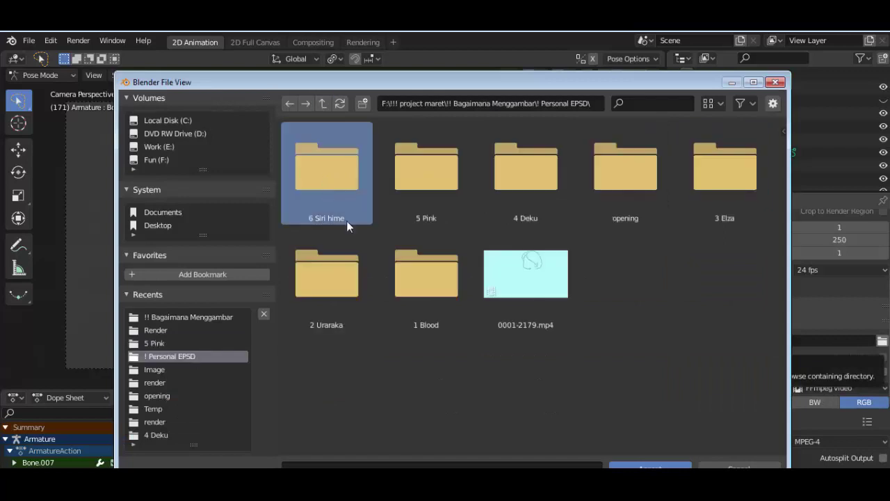
double_click(332, 178)
Create a part 4 folder with a render folder inside and accept it as output
click(362, 102)
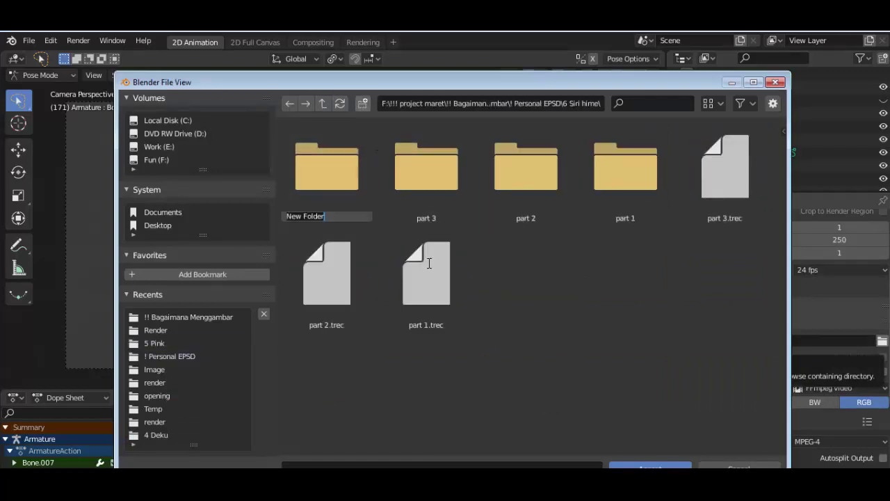
text(part 4)
key(Return)
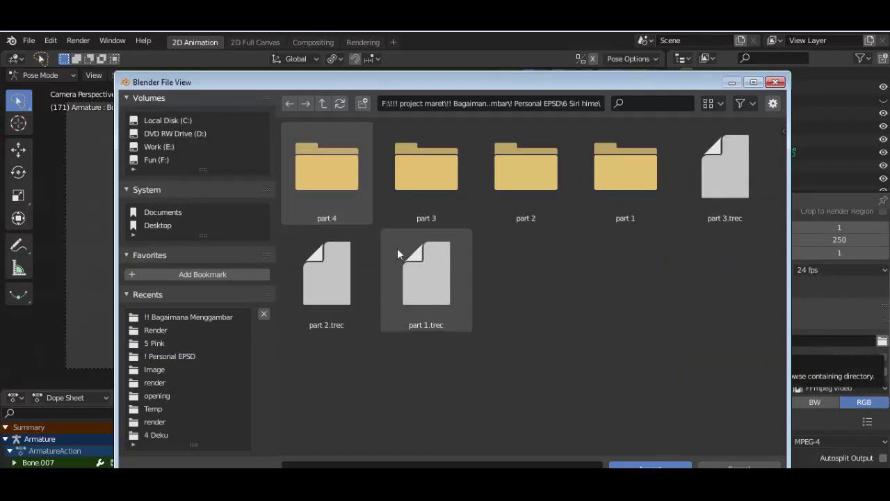
double_click(353, 139)
click(362, 103)
text(render)
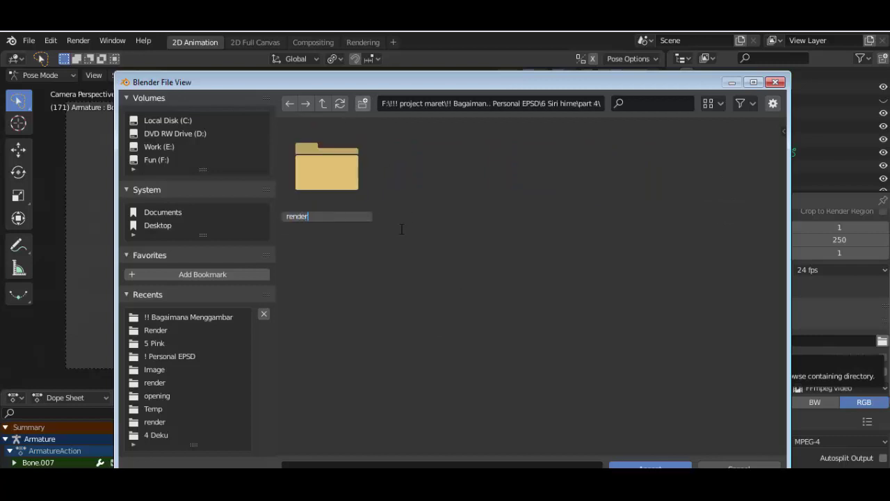
key(Return)
double_click(343, 186)
click(650, 464)
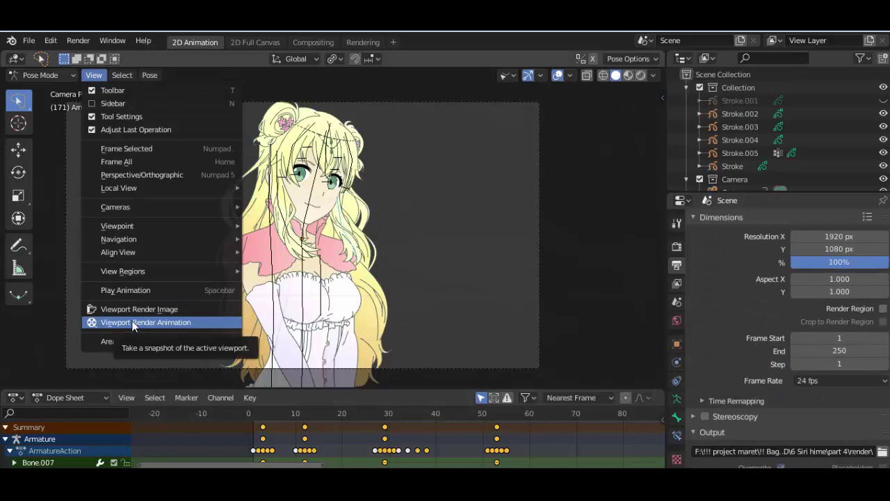
Viewport-render the idle animation to 0001-0250.mp4 and watch it in the player
click(132, 320)
key(Escape)
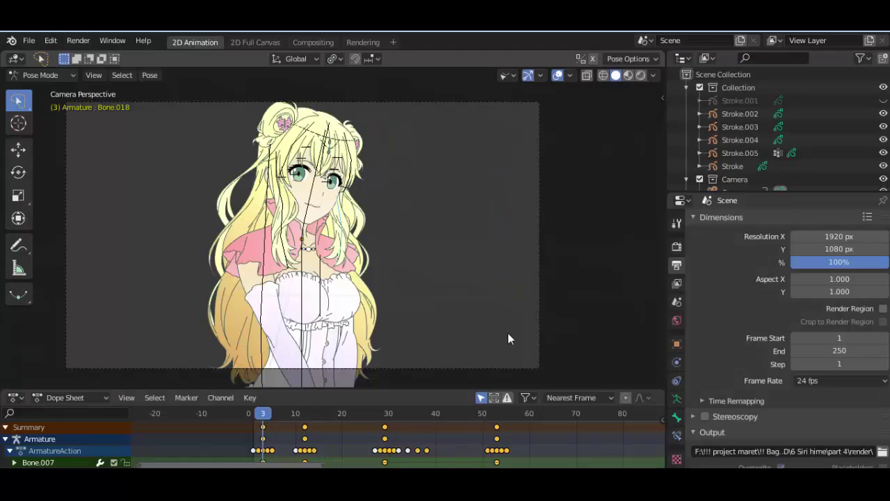
scroll(440, 341, up, 3)
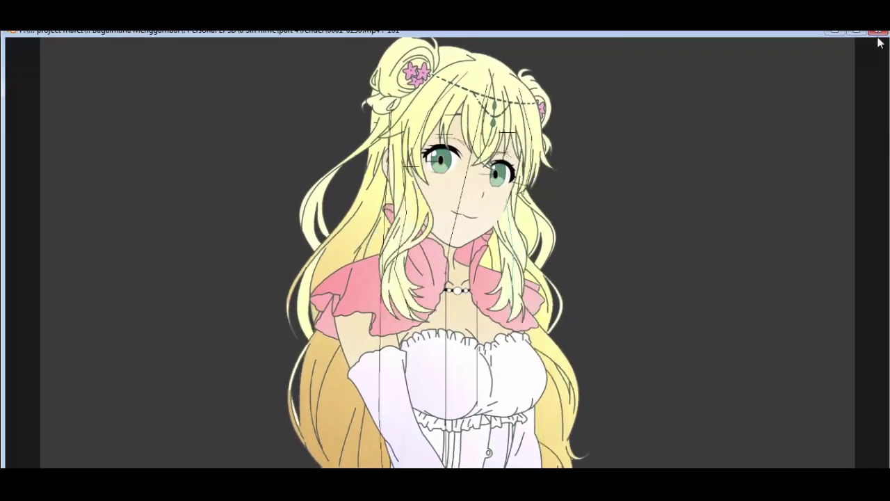
key(Escape)
click(373, 272)
Enlarge the animation area and switch it to the Graph Editor for the selected bone
scroll(374, 271, up, 3)
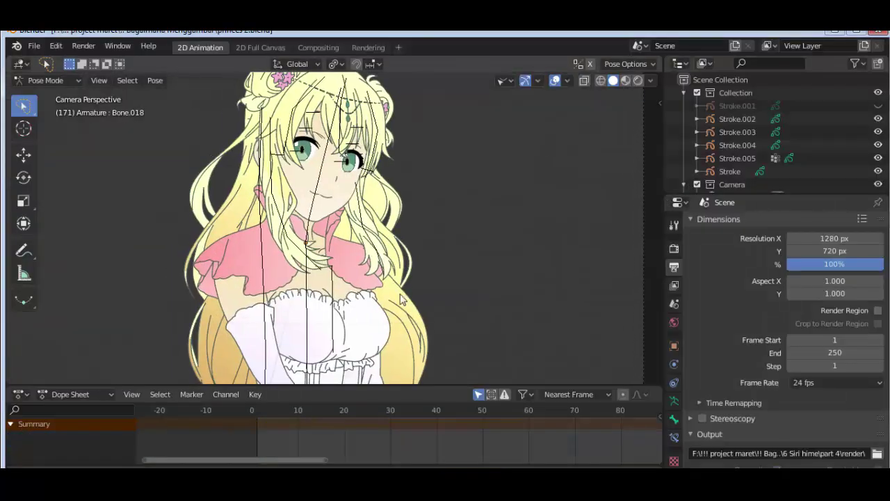
drag(341, 386, 341, 326)
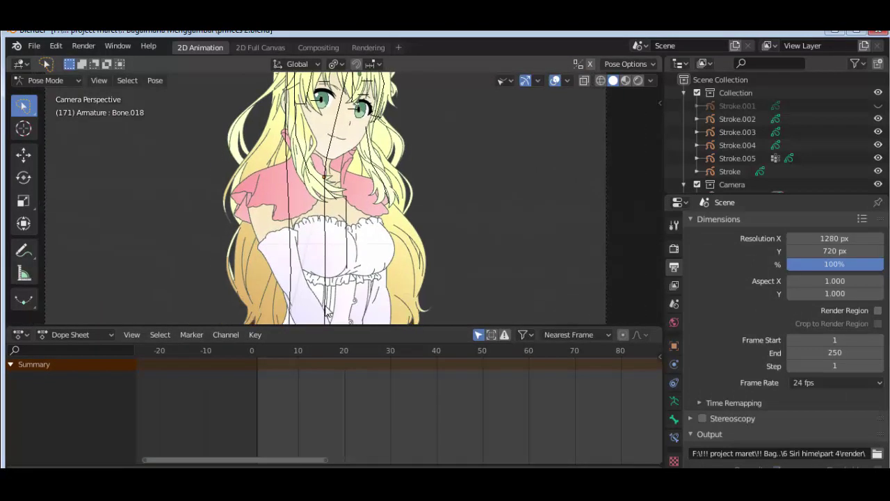
click(326, 306)
click(69, 334)
click(20, 335)
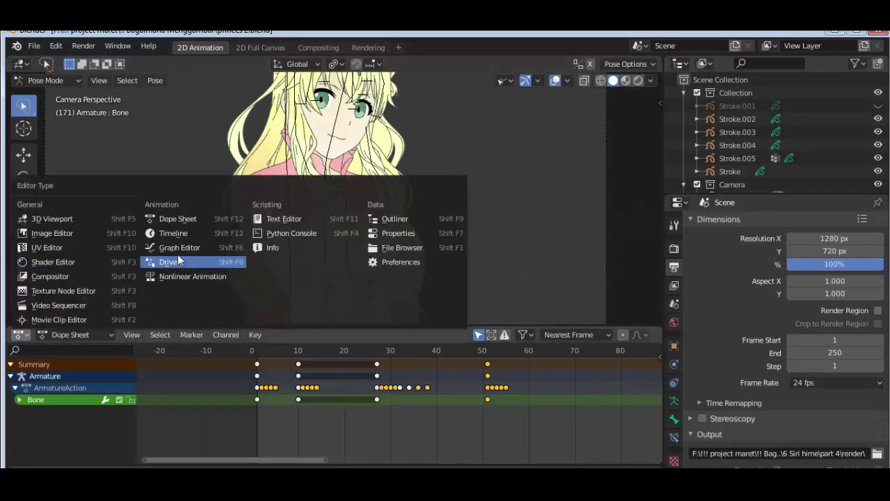
click(177, 253)
middle_drag(275, 398, 424, 393)
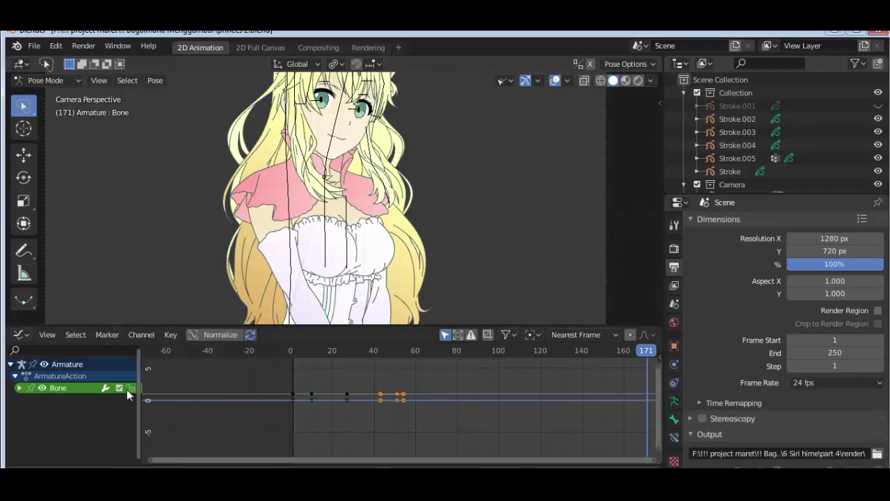
Isolate the Bone's Z Quaternion Rotation curve and select its key near frame 27
click(20, 388)
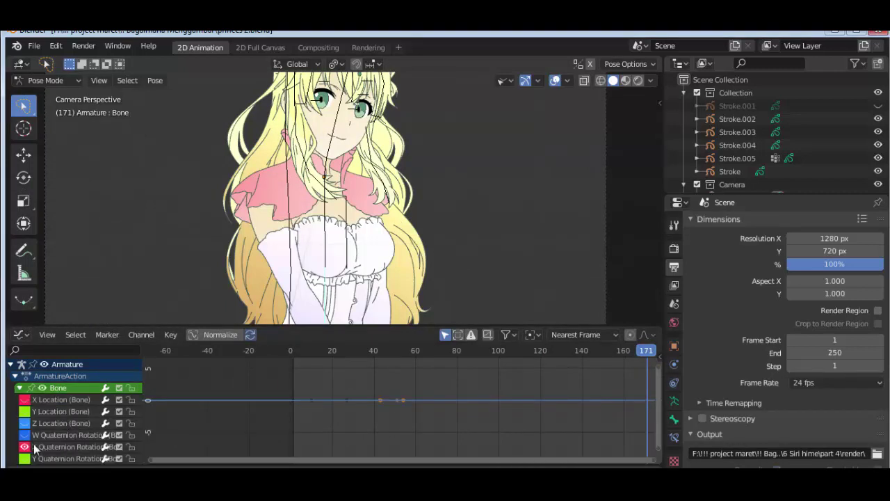
scroll(73, 442, down, 2)
key(Home)
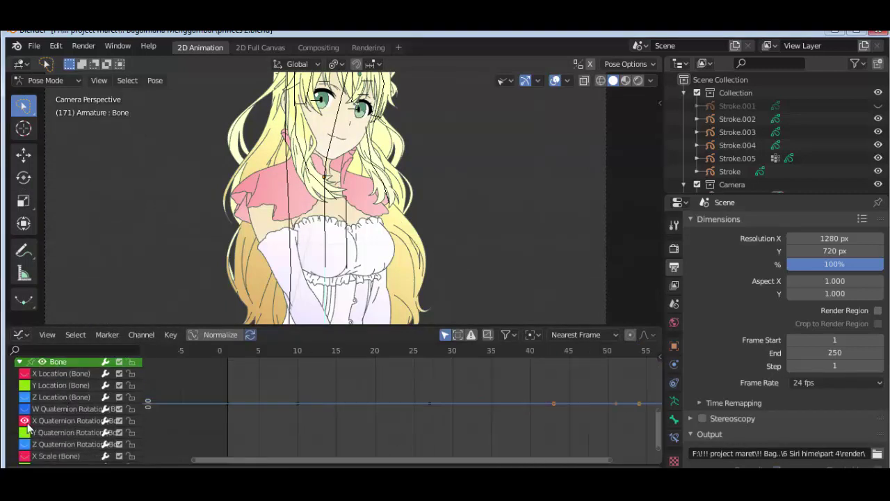
mouse_move(336, 442)
middle_down()
mouse_move(337, 401)
mouse_move(410, 401)
middle_up()
key(Home)
click(313, 450)
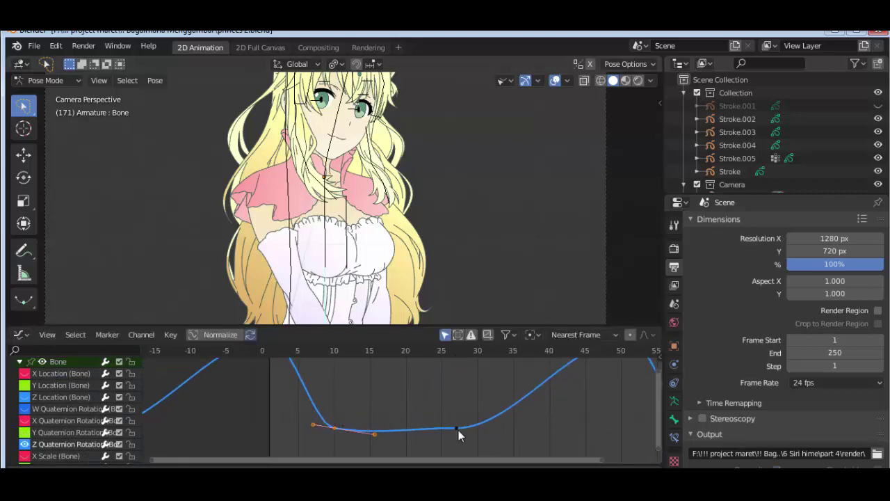
click(456, 427)
ctrl+middle_drag(407, 413, 375, 408)
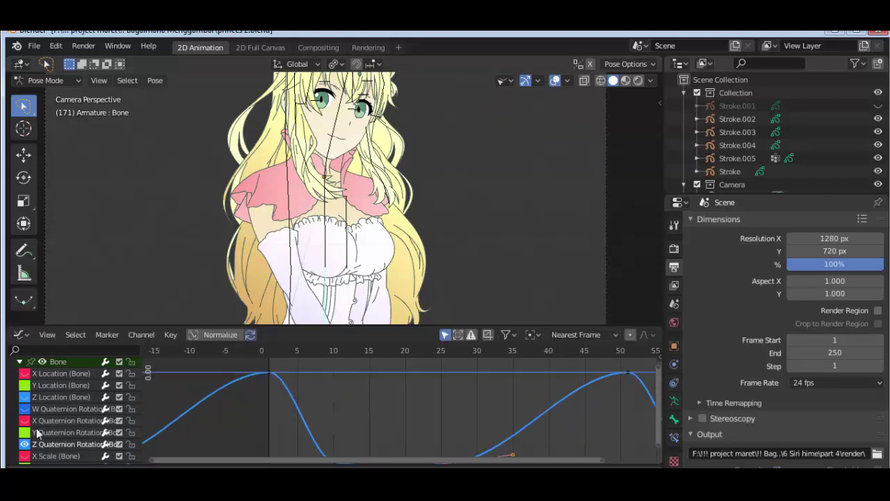
key(ctrl+z)
Isolate Bone.001's Z Quaternion Rotation curve and select its key near frame 27
click(327, 261)
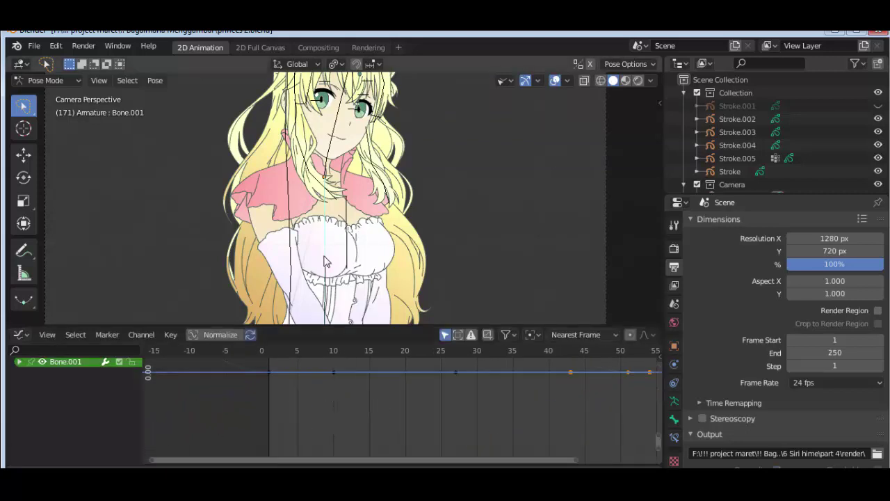
middle_drag(266, 377, 386, 457)
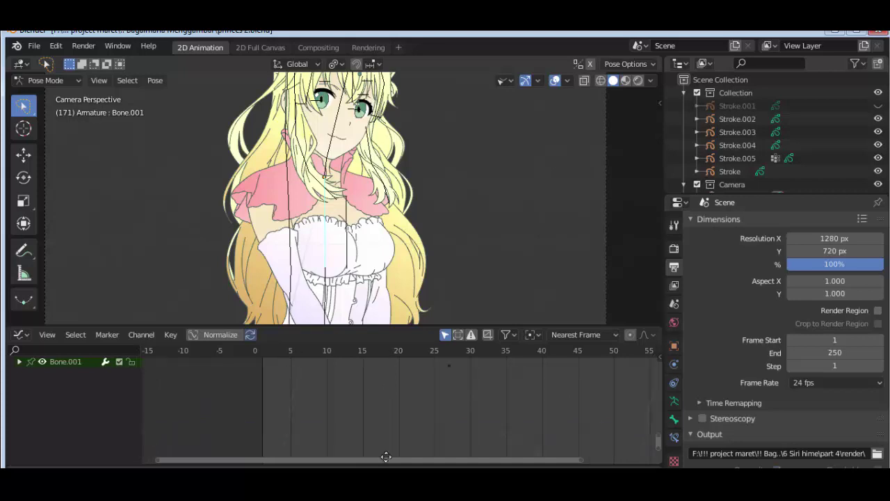
click(19, 361)
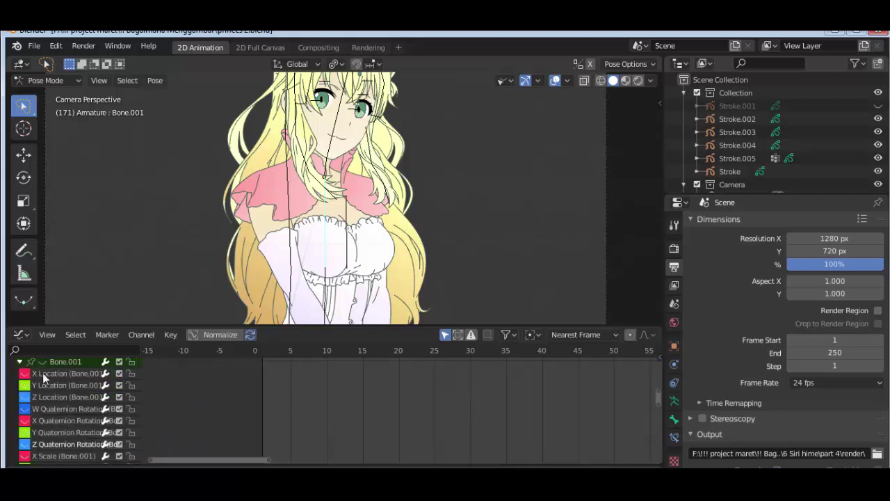
scroll(28, 452, down, 2)
key(Home)
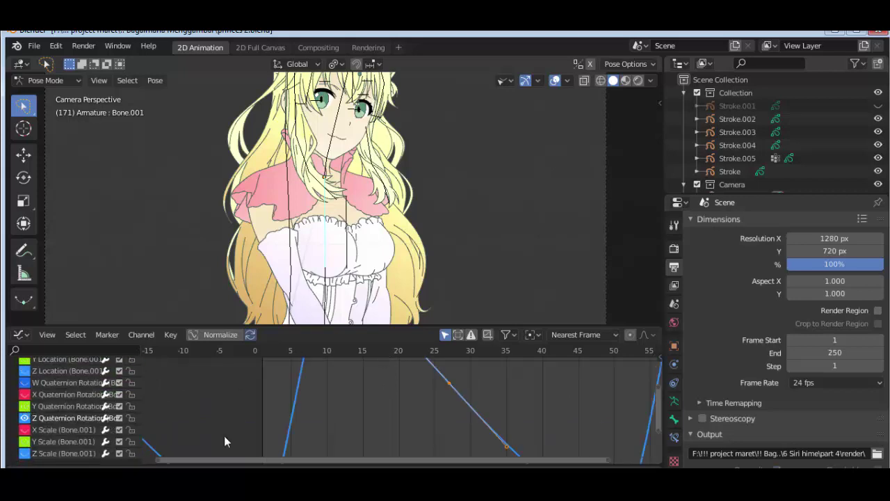
key(Home)
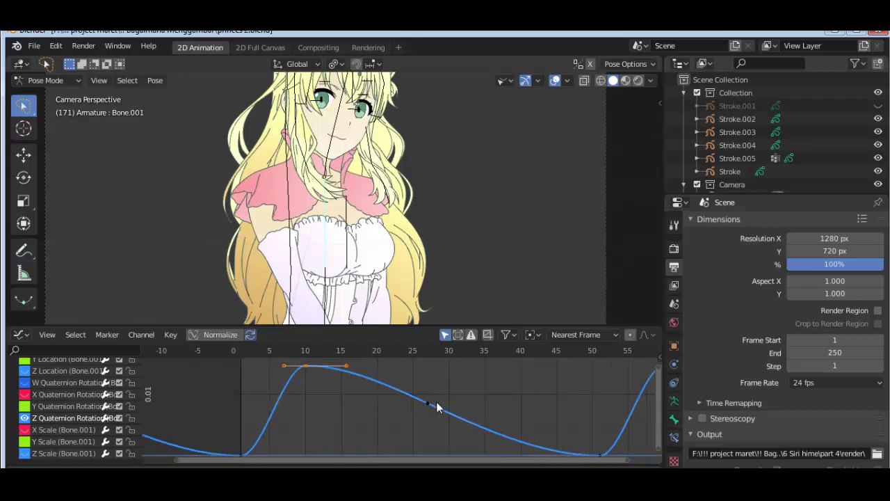
click(426, 403)
Rotate that key's handles with Individual Centers pivot to soften the curve's slope
scroll(552, 437, down, 1)
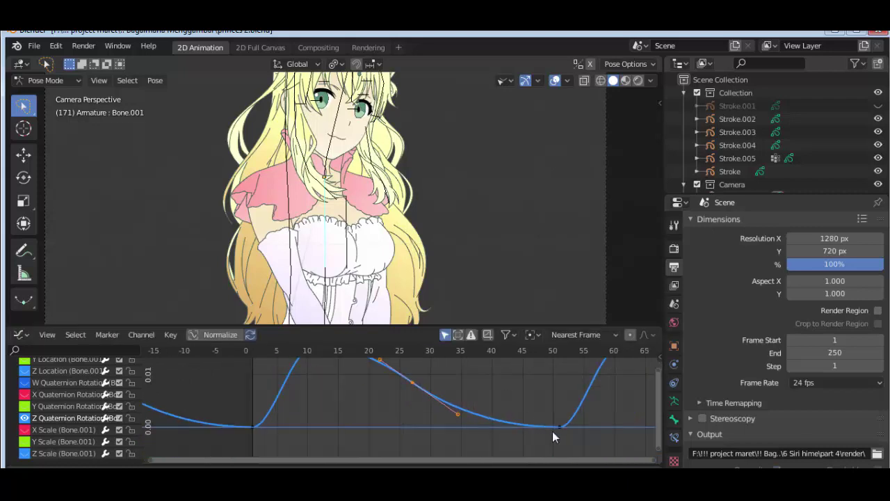
click(531, 334)
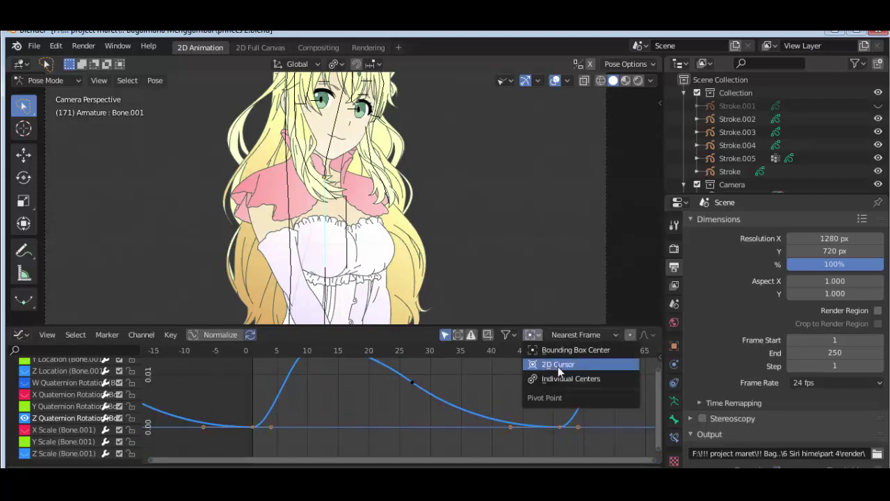
click(558, 366)
key(r)
click(518, 370)
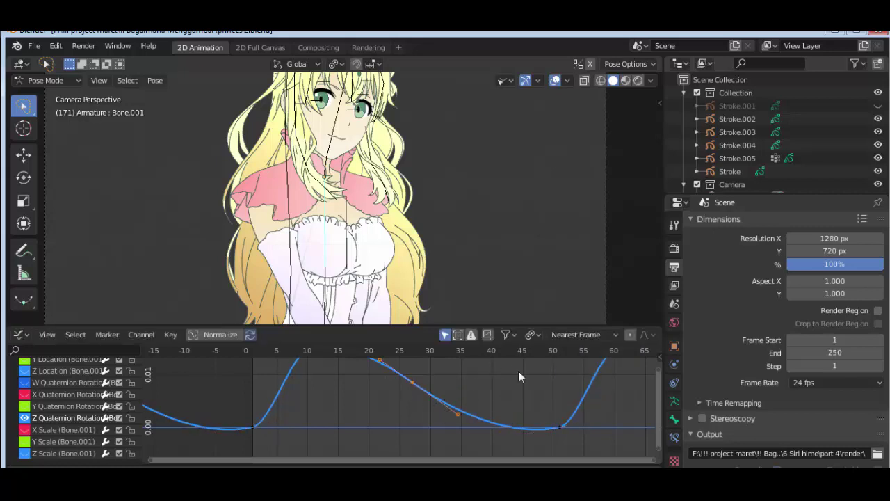
key(r)
click(437, 387)
Play the animation from the first frame to check the smoothed motion
key(Home)
click(261, 355)
key(space)
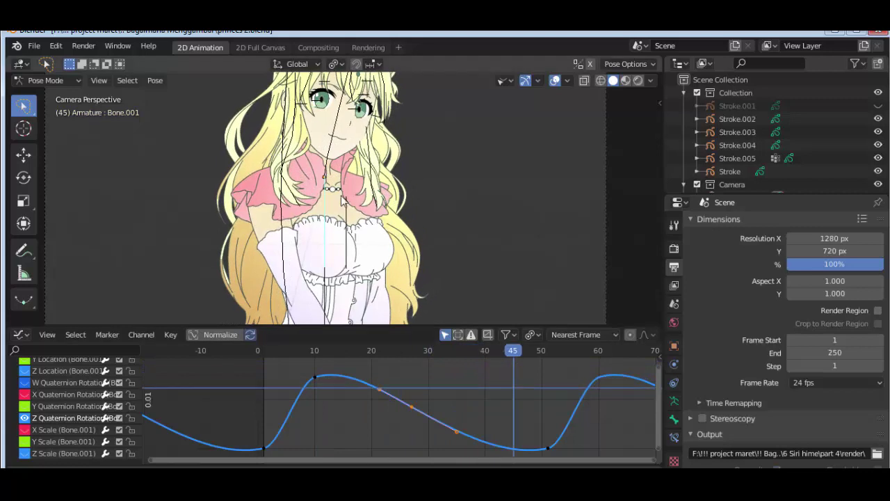
click(326, 178)
Select Bone.003 and frame its rotation curves, trying then cancelling a keyframe move
click(38, 365)
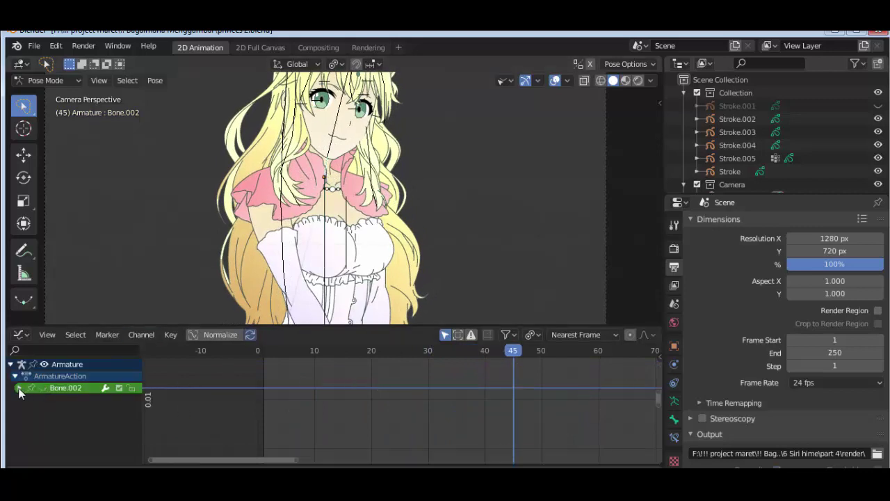
click(20, 387)
key(Home)
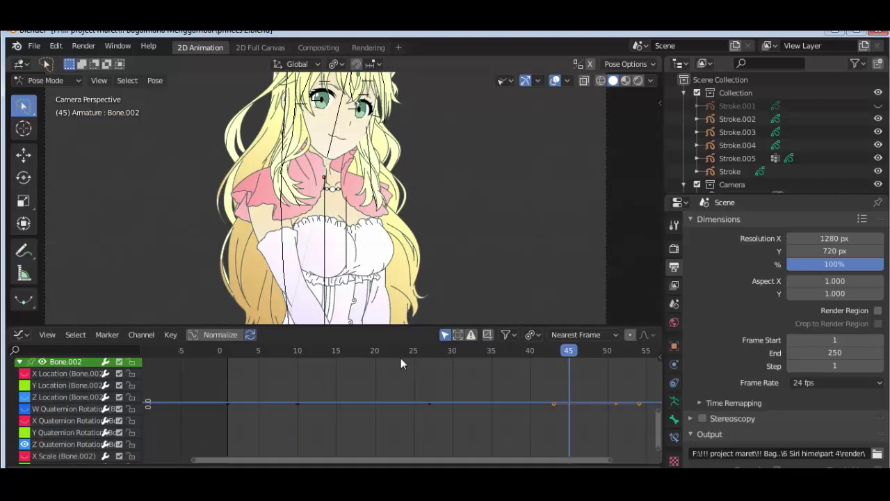
click(333, 147)
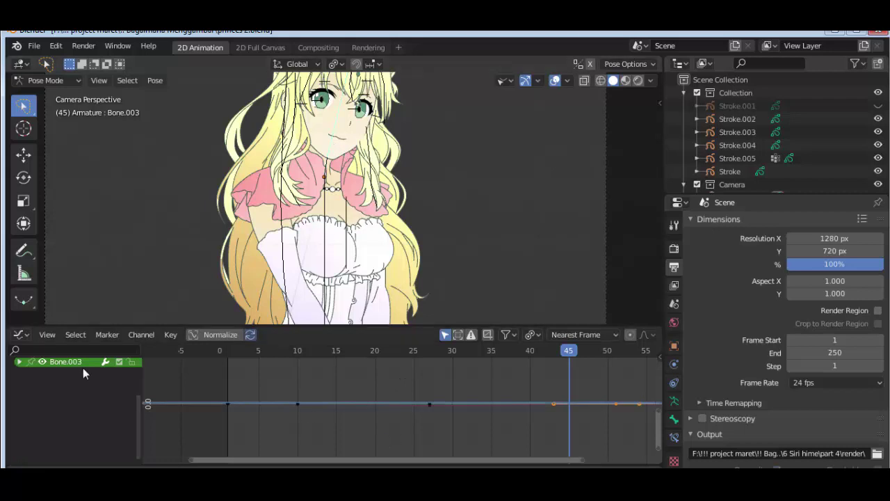
click(19, 361)
key(Home)
key(Home)
click(397, 376)
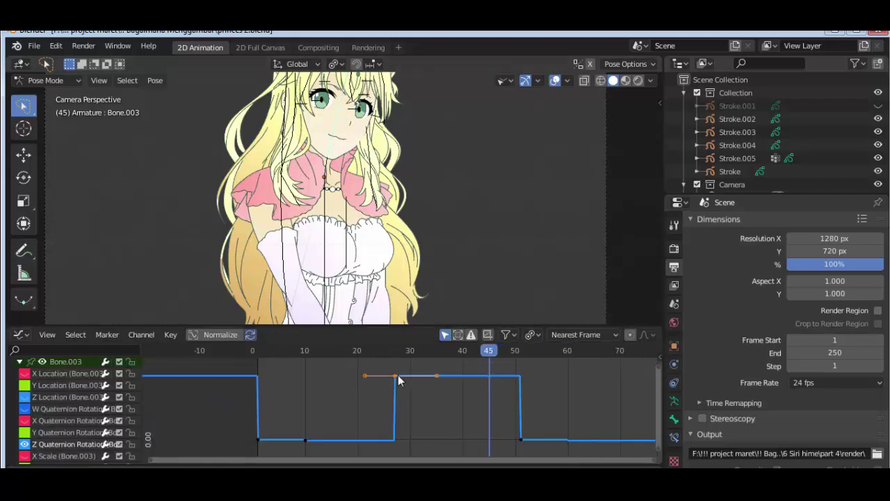
mouse_move(467, 351)
mouse_down()
mouse_move(397, 377)
mouse_move(545, 386)
mouse_move(393, 373)
mouse_up()
key(g)
key(y)
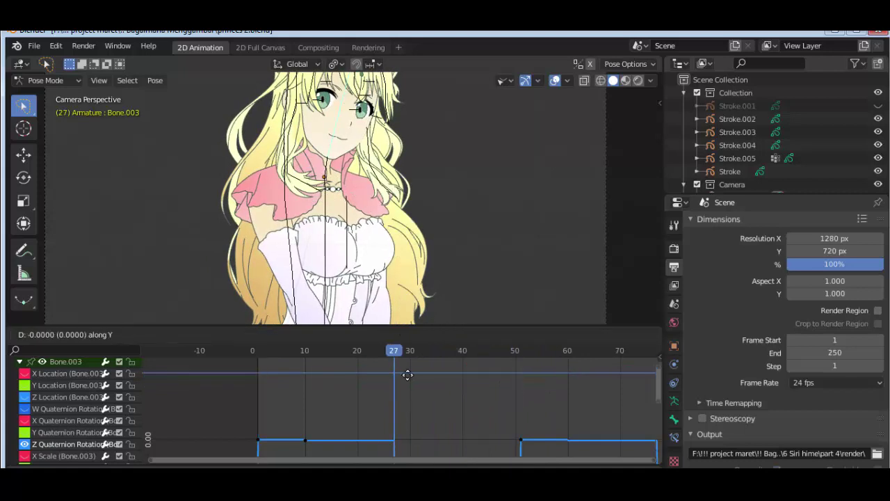
key(Escape)
Isolate Bone.003's X Quaternion curve and rotate handles on its frame-52 and frame-11 keys
click(29, 438)
key(Home)
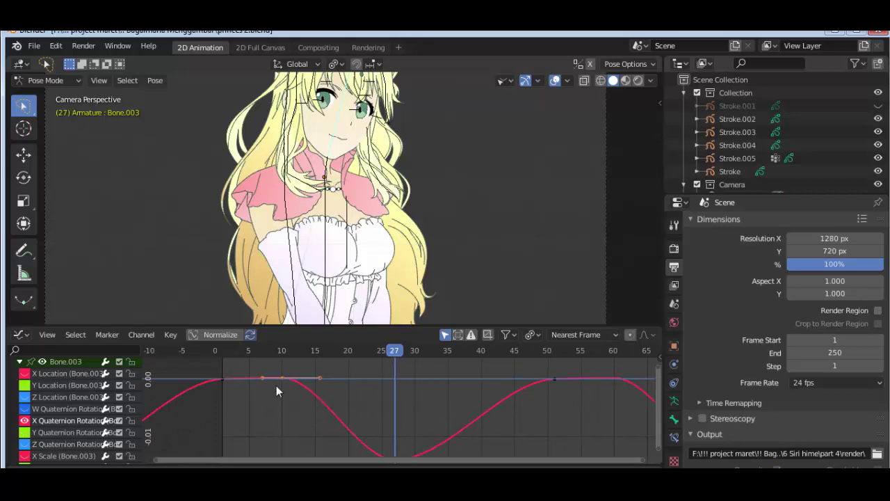
key(Home)
click(219, 356)
drag(220, 356, 287, 373)
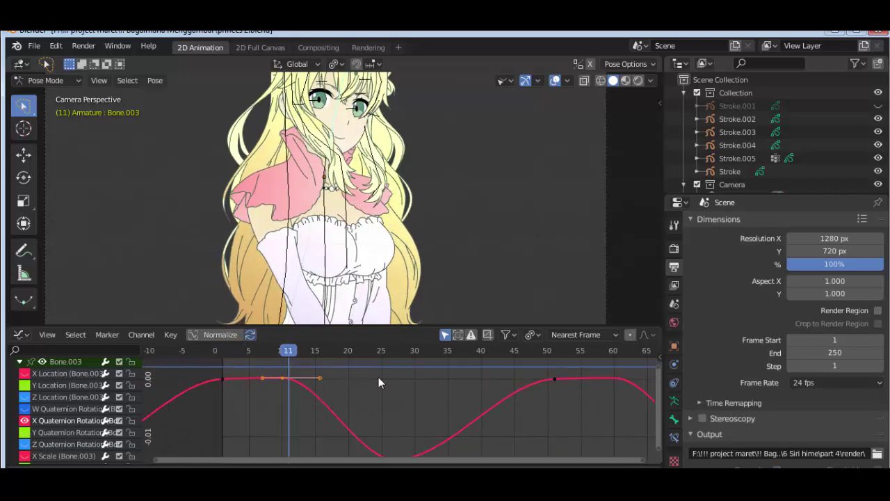
key(r)
click(276, 381)
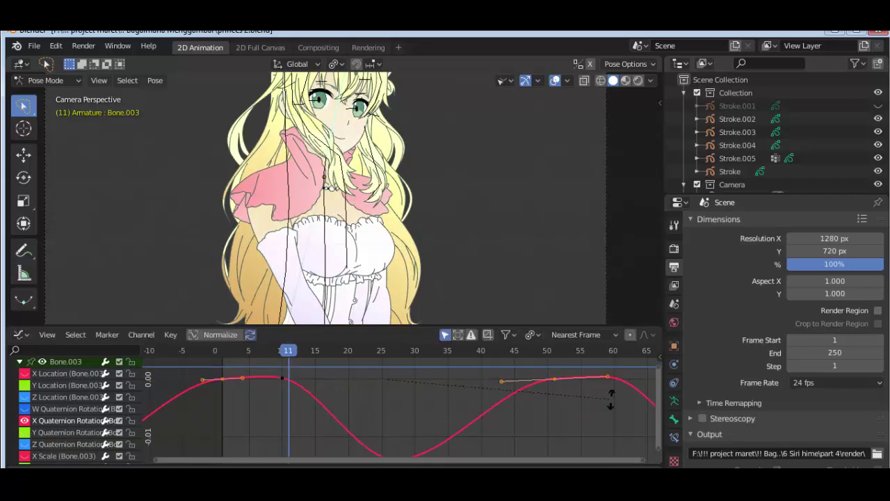
click(590, 410)
click(283, 379)
key(r)
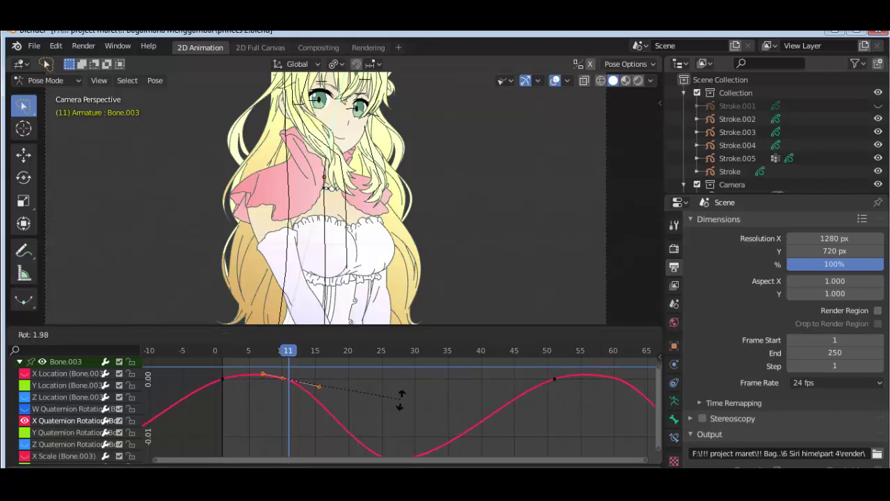
click(400, 400)
mouse_move(302, 354)
mouse_down()
mouse_move(437, 405)
mouse_move(479, 409)
mouse_up()
Tilt the handles of the bottom key near frame 27 and scrub to check
key(Home)
click(390, 432)
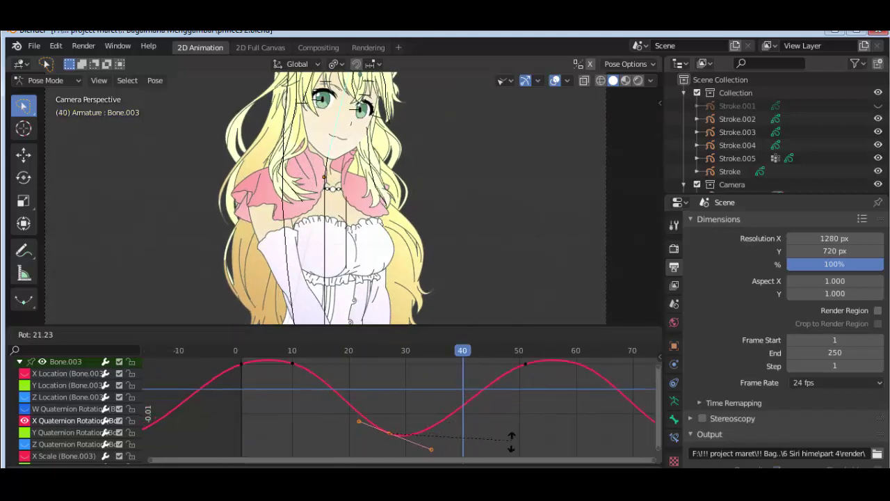
click(512, 436)
mouse_move(318, 353)
mouse_down()
mouse_move(334, 366)
mouse_move(461, 375)
mouse_move(272, 382)
mouse_move(493, 399)
mouse_move(243, 385)
mouse_up()
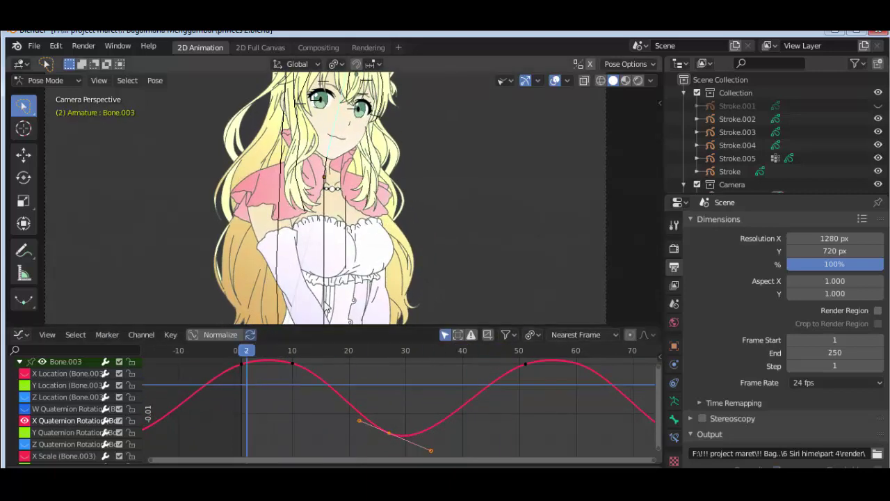
Tilt the frame-27 key handles on the root Bone's Z Quaternion curve and preview
click(324, 316)
click(298, 398)
click(298, 399)
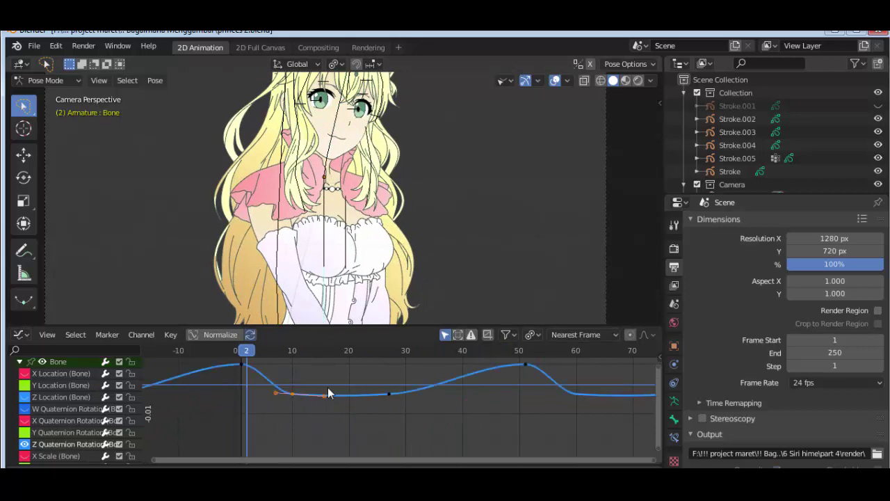
click(390, 394)
drag(387, 399, 480, 378)
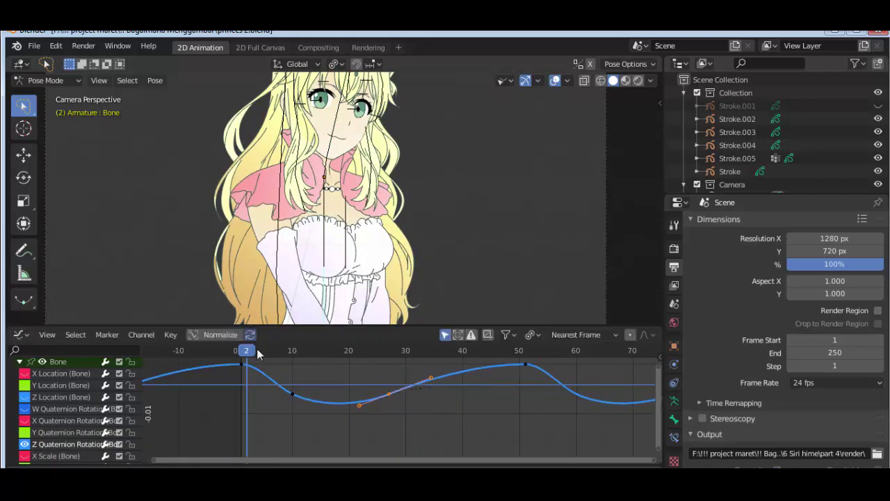
key(Up)
mouse_move(313, 363)
mouse_down()
mouse_move(510, 389)
mouse_move(246, 390)
mouse_up()
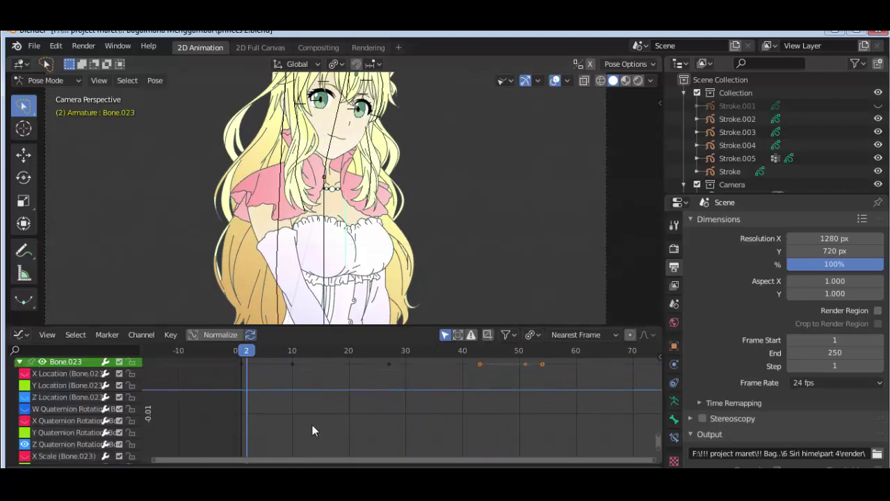
Show Bone.023's X Scale curve and select its frame-0 key
key(Home)
scroll(39, 440, down, 2)
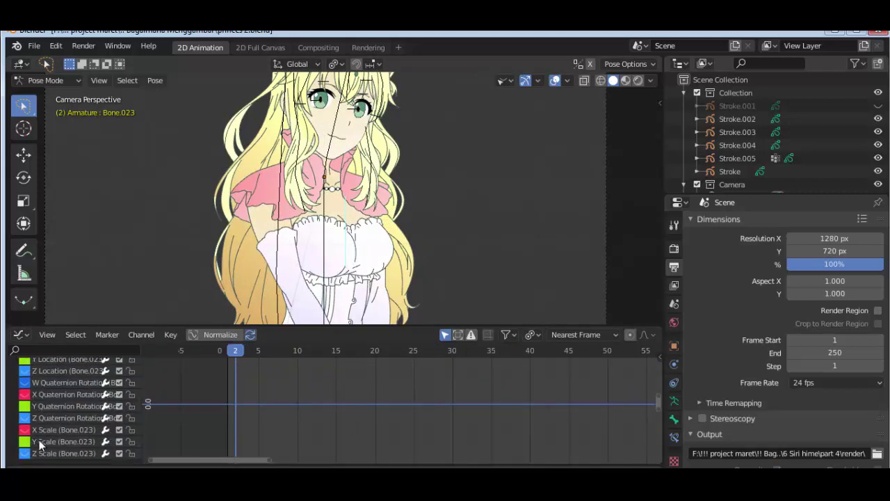
key(Home)
key(Home)
scroll(363, 420, down, 2)
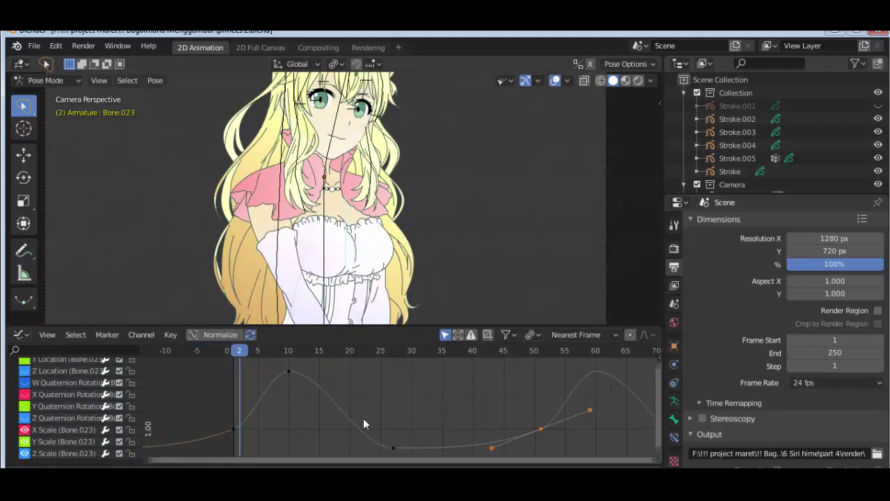
drag(401, 462, 418, 418)
scroll(417, 418, down, 1)
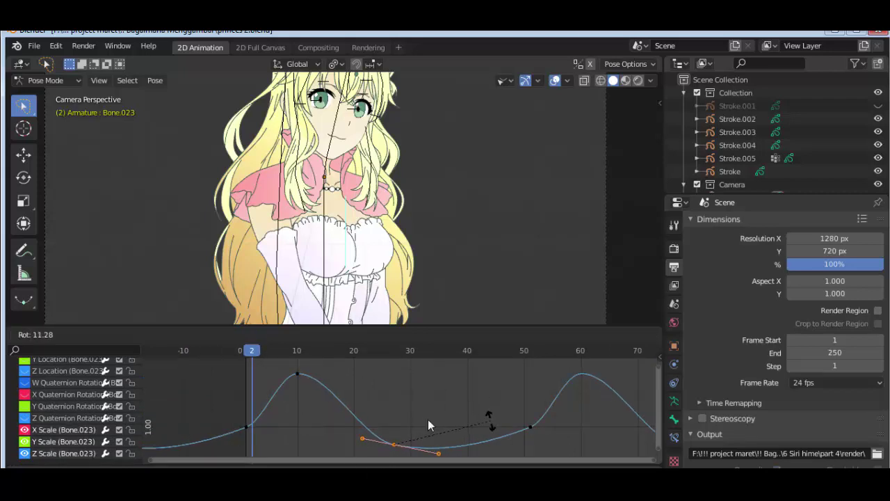
click(245, 426)
click(543, 424)
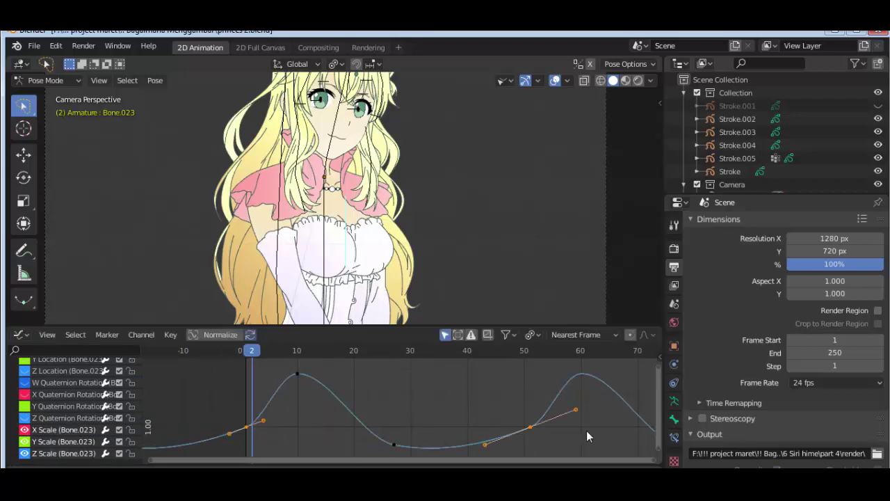
key(r)
key(Escape)
Rotate the frame-10 peak key's handles and preview the pose at frame 14
click(296, 375)
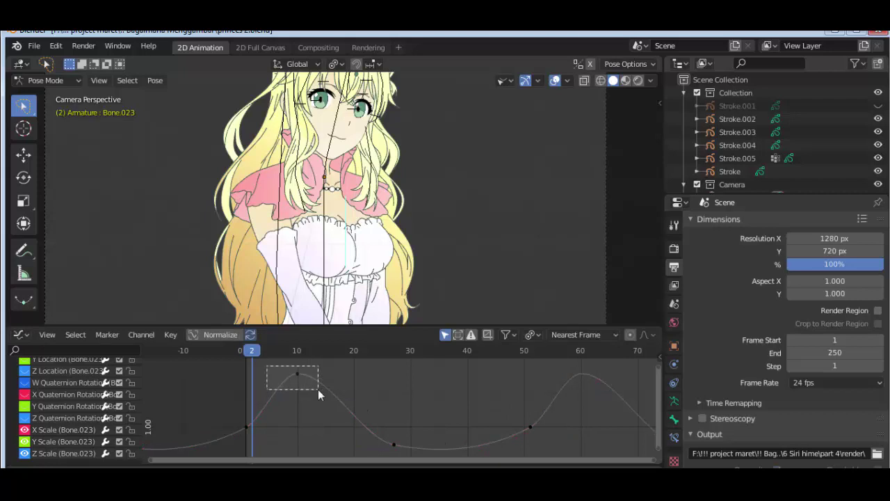
key(s)
key(Escape)
key(r)
key(Escape)
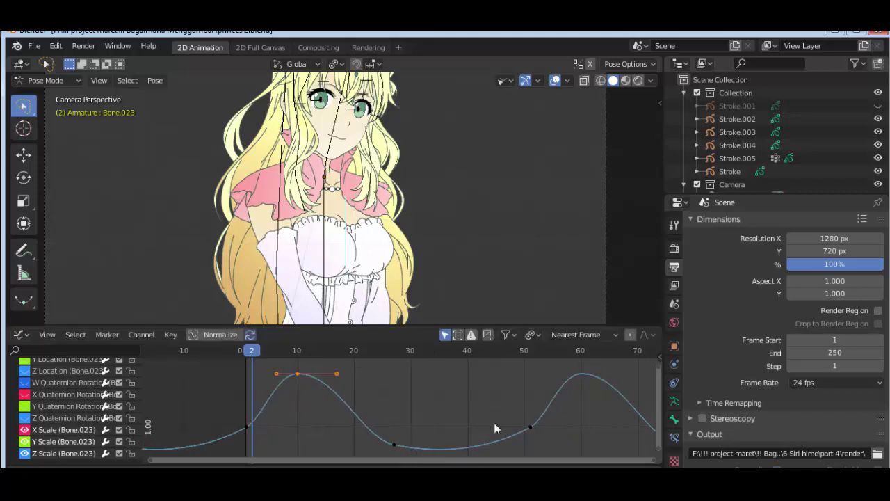
key(r)
key(Return)
drag(257, 351, 490, 397)
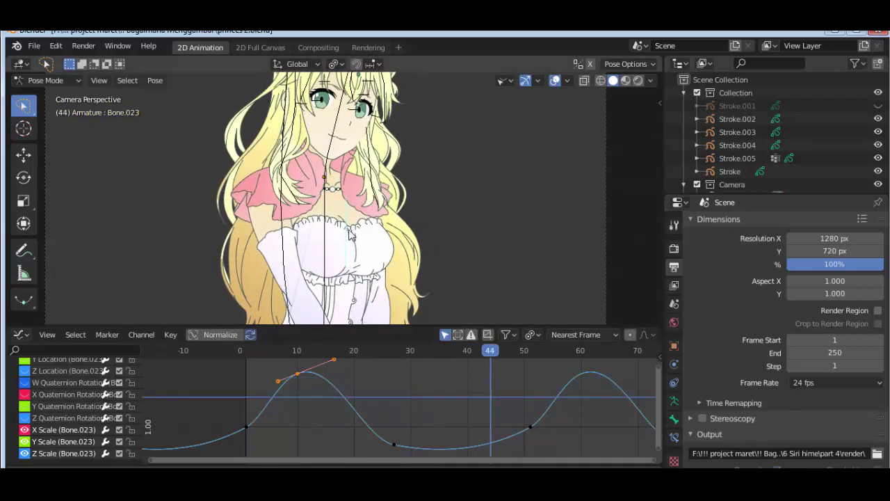
click(283, 153)
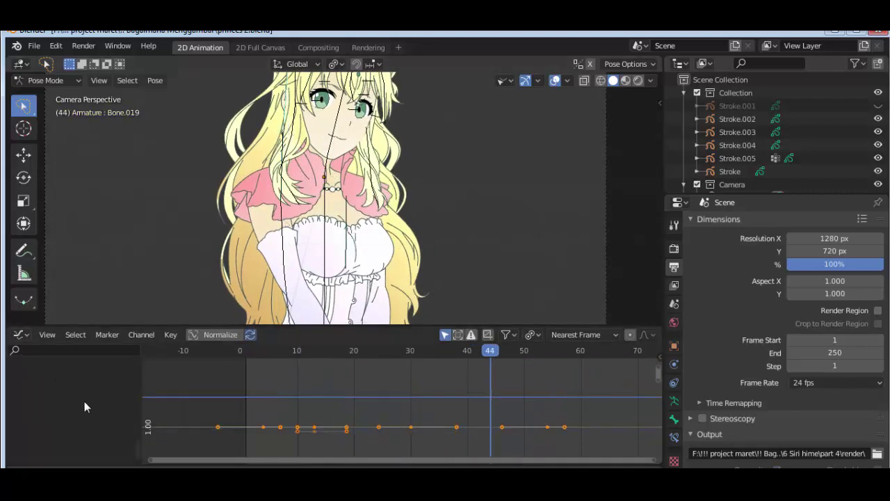
Inspect Bone.019's Z Quaternion curve near frame 54, then switch the area to the Dope Sheet
scroll(84, 401, up, 5)
key(Home)
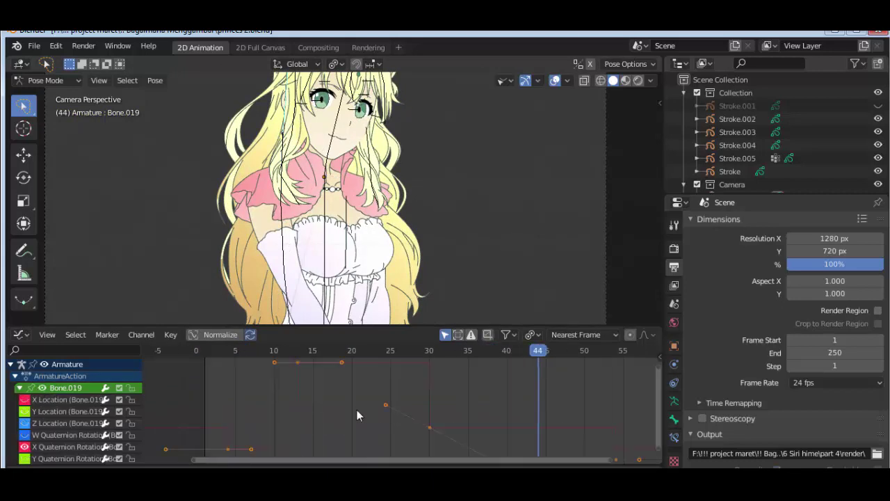
scroll(42, 433, down, 2)
key(Home)
click(283, 393)
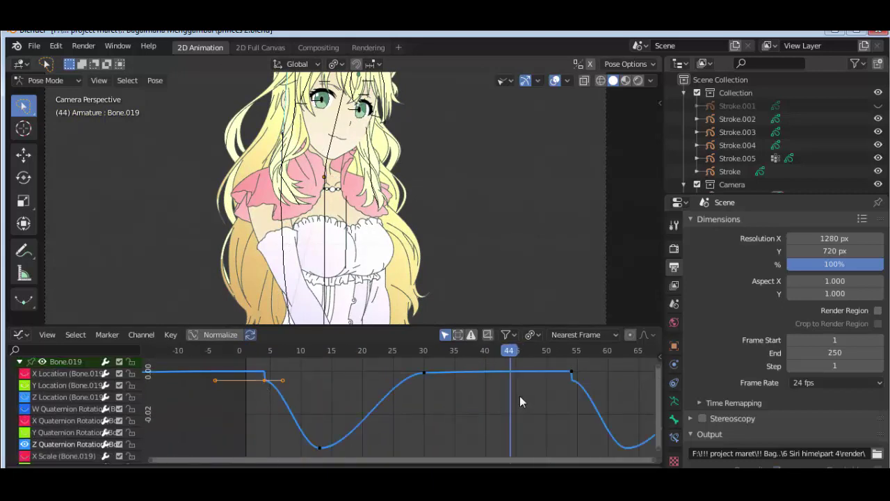
click(569, 377)
click(21, 334)
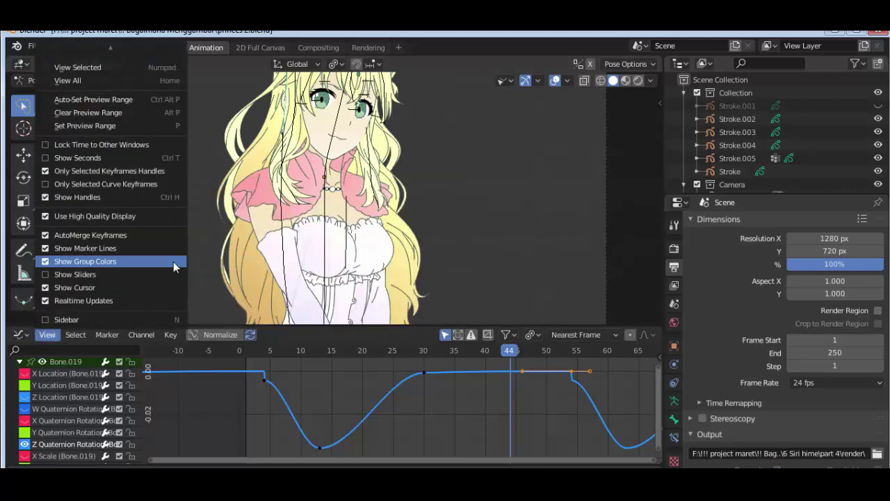
click(174, 218)
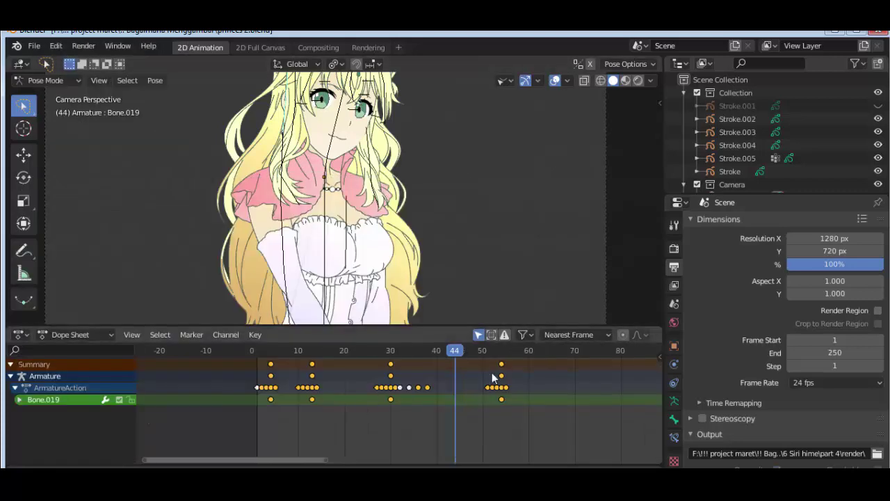
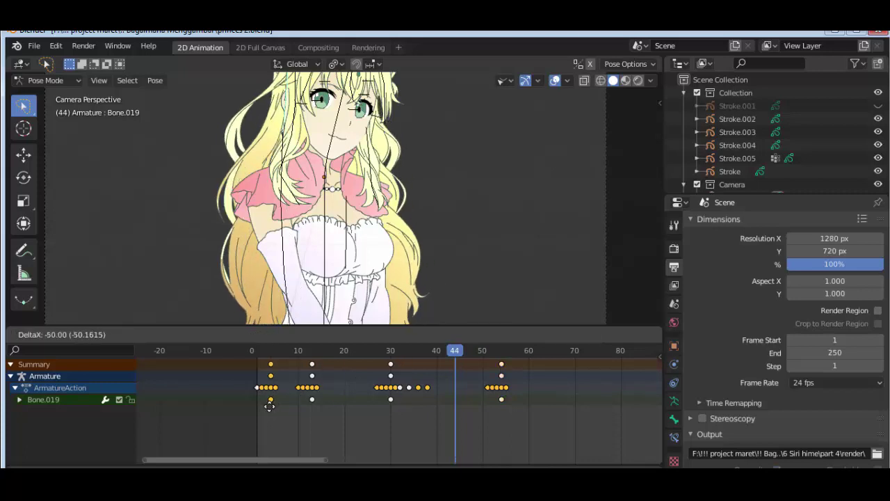
Duplicate the keyframes of Bone.019, Bone.020, Bone.021 and Bone.022 to frame 30
shift+click(262, 251)
shift+click(294, 304)
shift+click(291, 252)
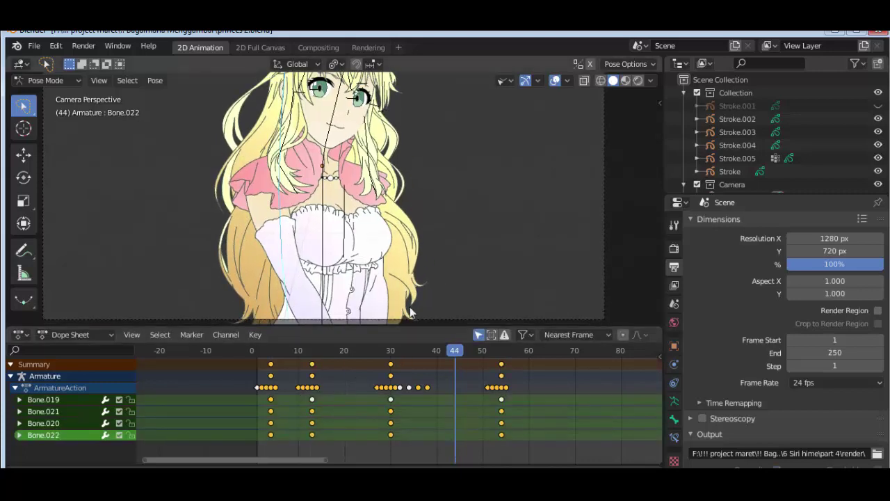
key(shift+d)
click(271, 389)
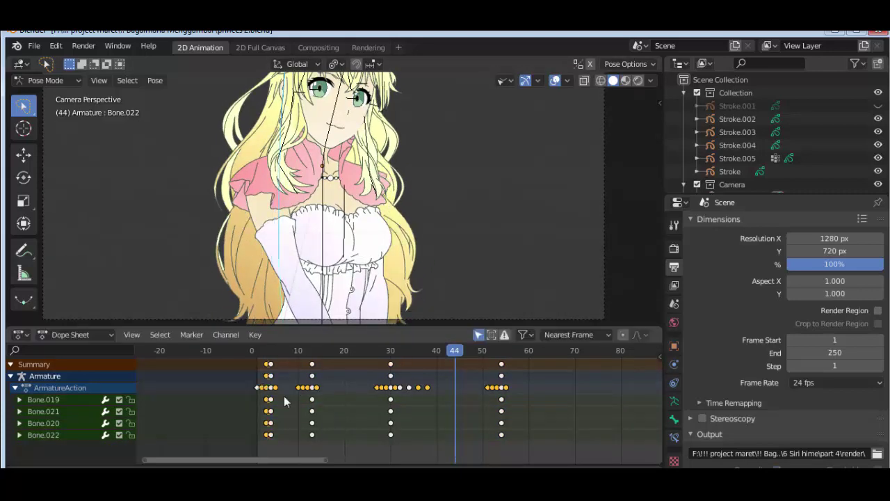
Show Bone.019's Z Quaternion Rotation curve alone in the Graph Editor
click(43, 399)
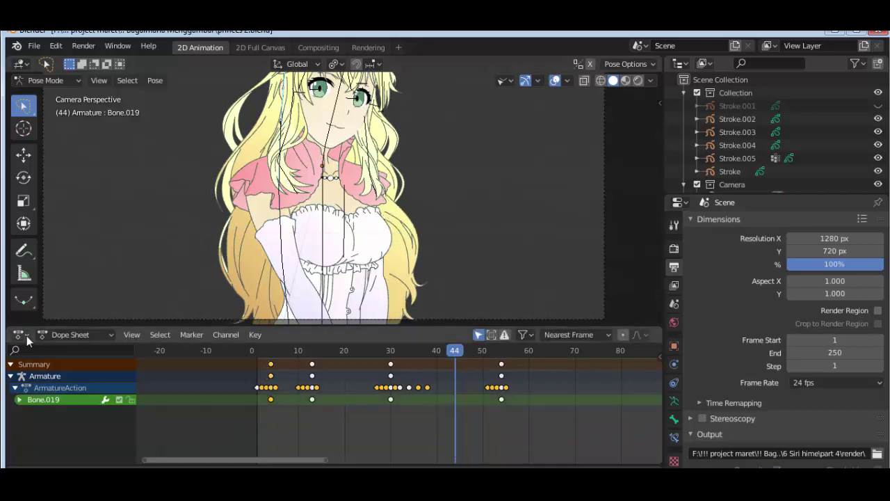
click(21, 335)
click(160, 261)
click(262, 382)
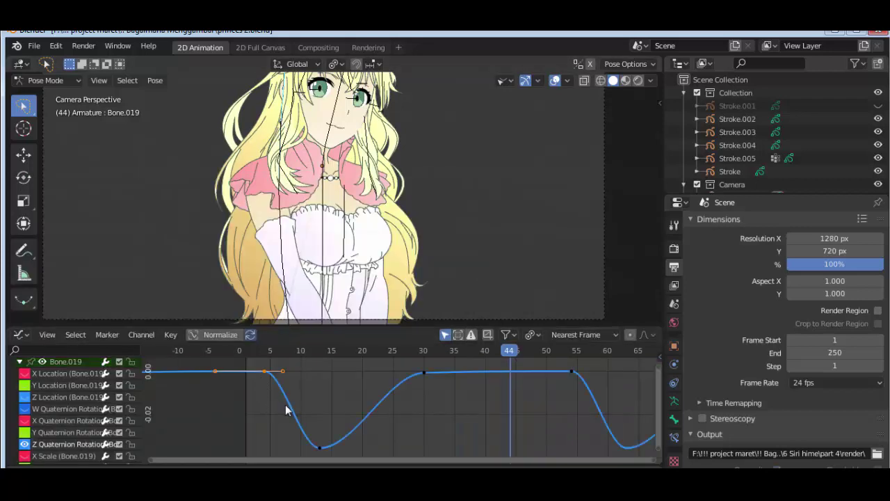
Ease Bone.019's curve by rotating key handles at frames 30, 13 and 55
drag(279, 352, 422, 371)
click(422, 374)
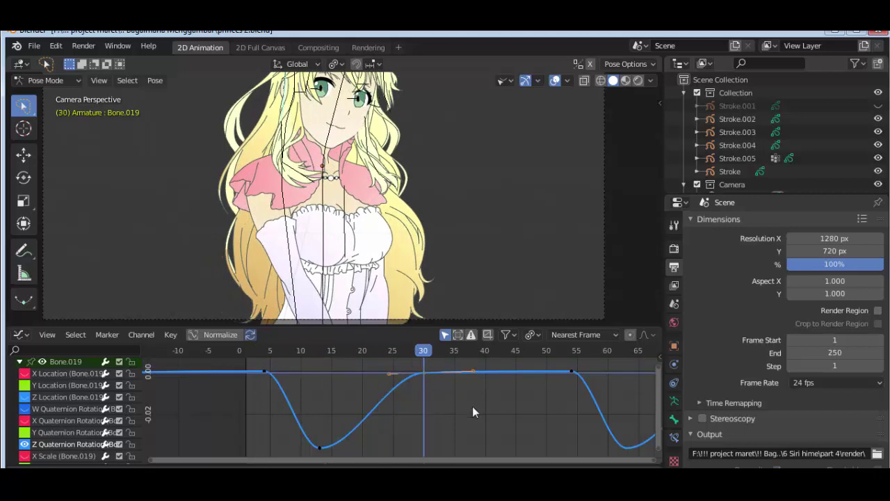
key(r)
click(445, 389)
click(319, 446)
key(r)
click(261, 379)
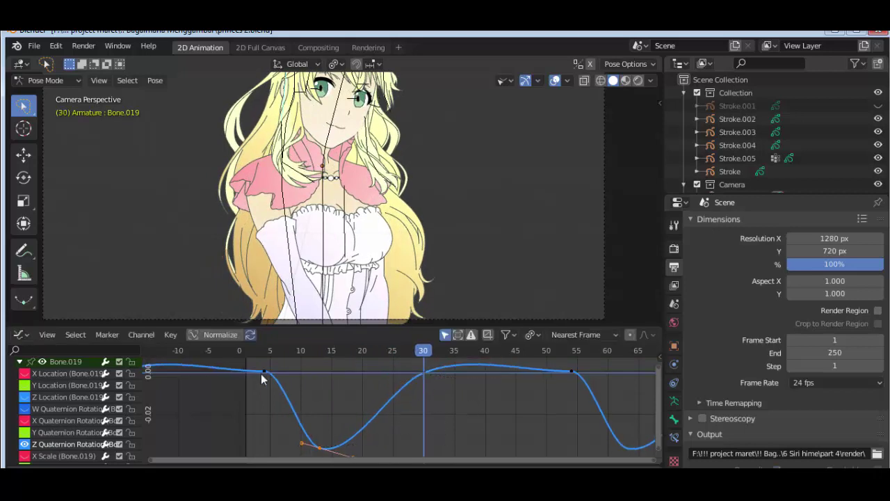
key(r)
click(605, 438)
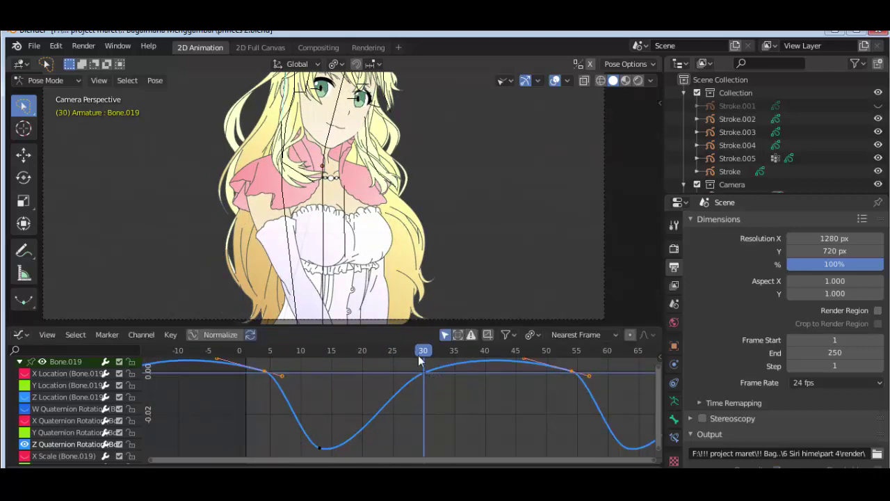
mouse_move(417, 354)
mouse_down()
mouse_move(362, 353)
mouse_move(619, 351)
mouse_up()
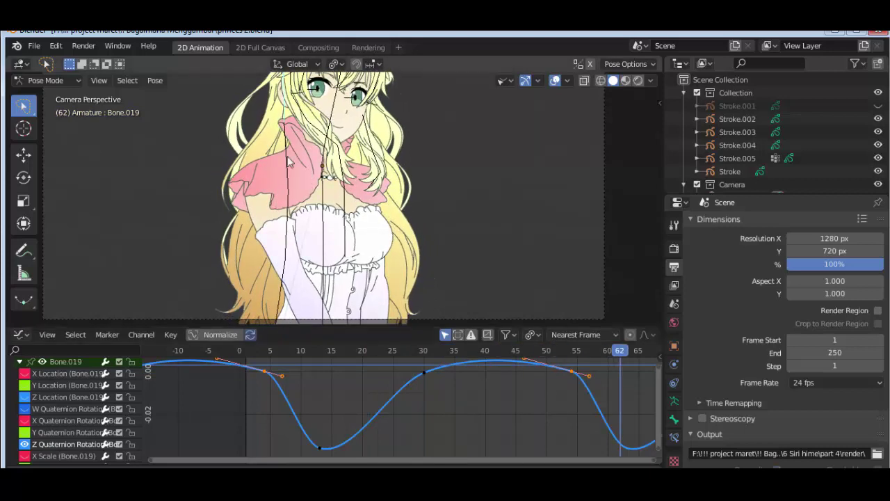
Delete Bone.021's extra mid-slope key and widen the handles on its peak keys
click(285, 278)
click(319, 408)
key(Delete)
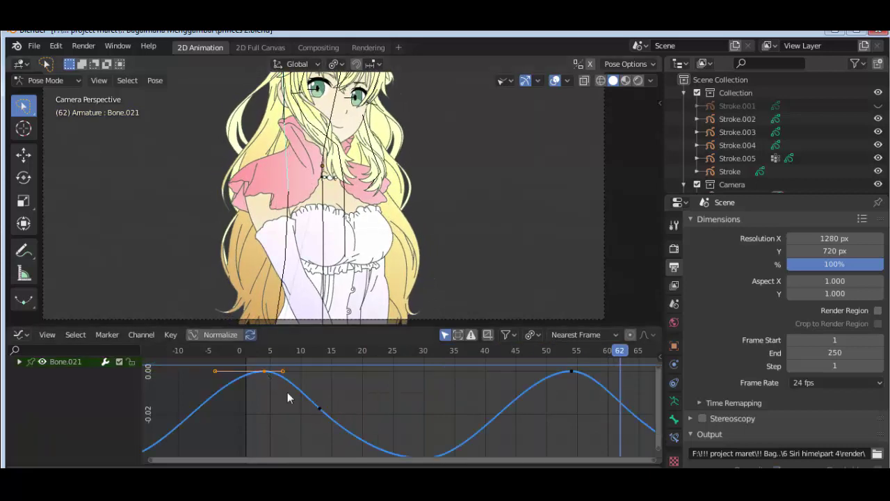
scroll(313, 400, down, 1)
click(421, 450)
key(s)
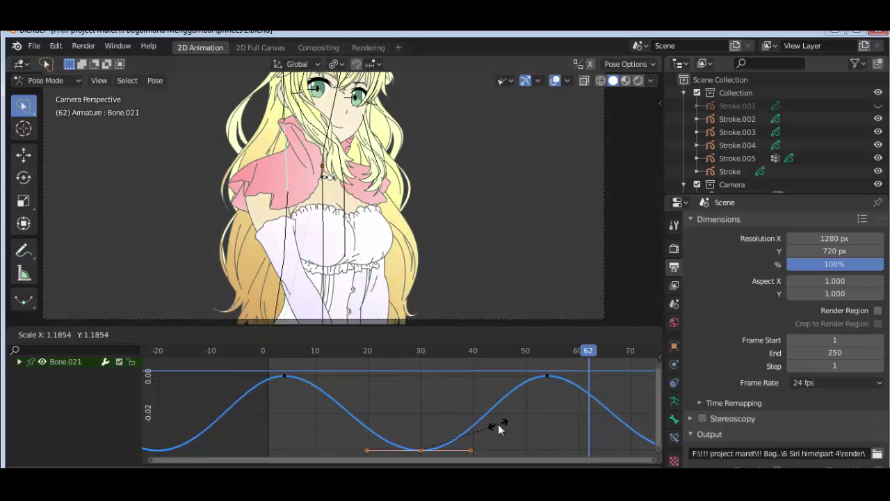
key(Escape)
key(ctrl+i)
key(s)
click(596, 402)
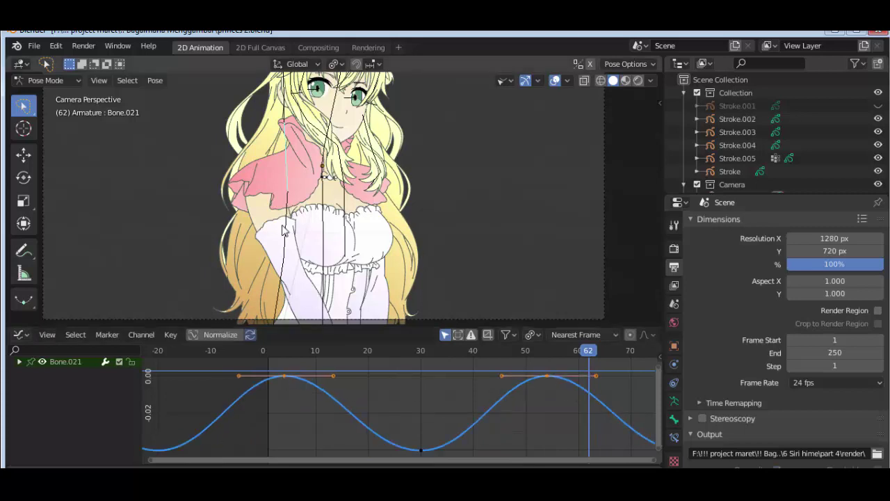
Fit Bone.020's curve in view and rotate its valley key's handles for easing
key(ctrl+z)
key(ctrl+z)
key(Home)
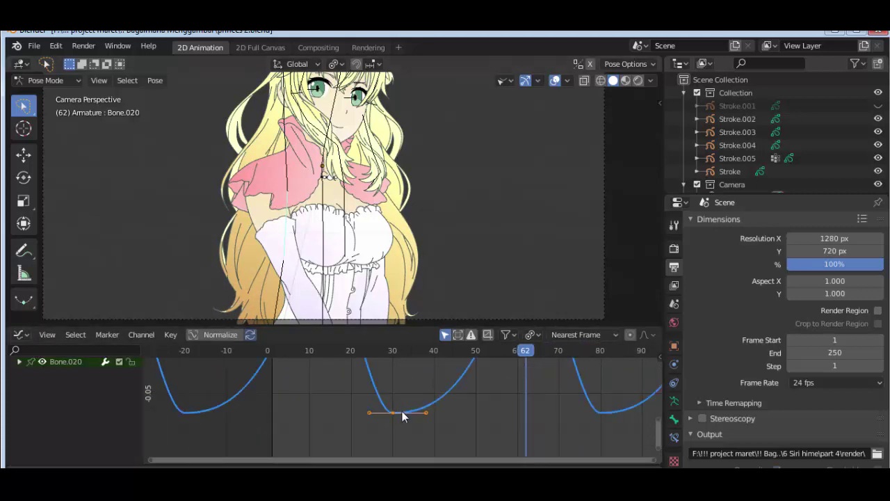
scroll(402, 411, up, 2)
scroll(278, 410, up, 1)
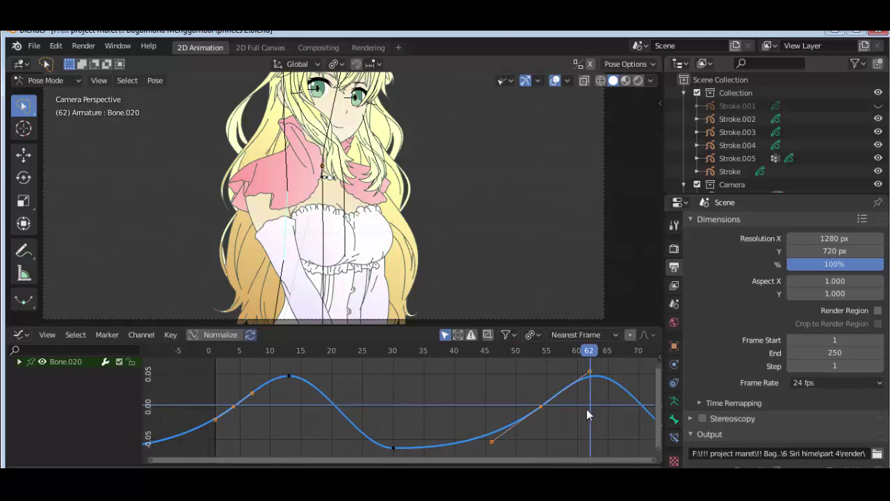
key(r)
click(491, 430)
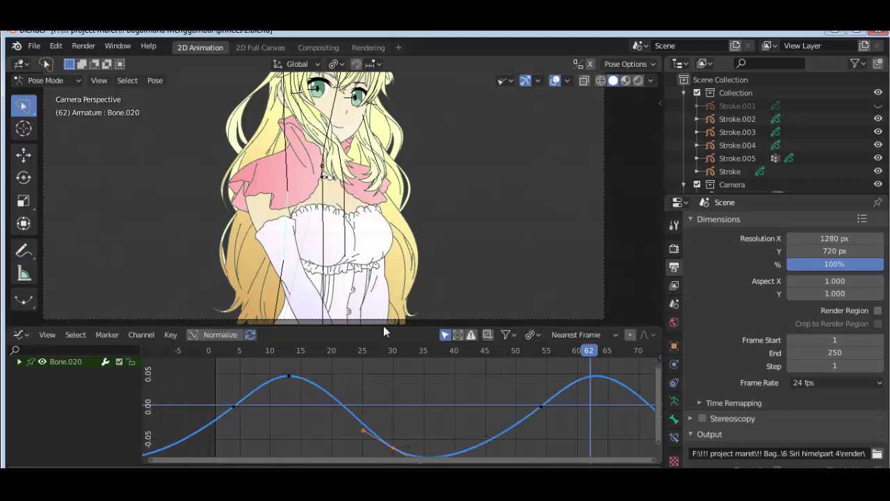
Flatten and widen the handles of Bone.022's peak key near frame 13
click(286, 321)
key(Home)
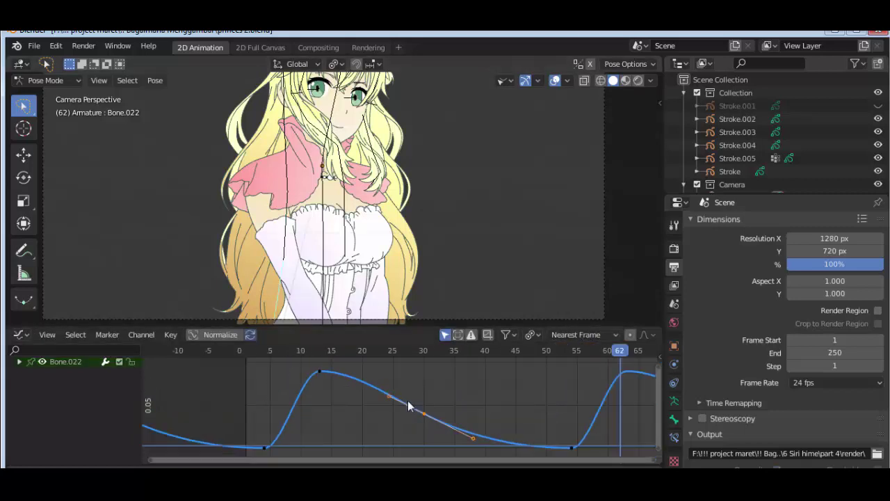
scroll(493, 413, down, 1)
key(r)
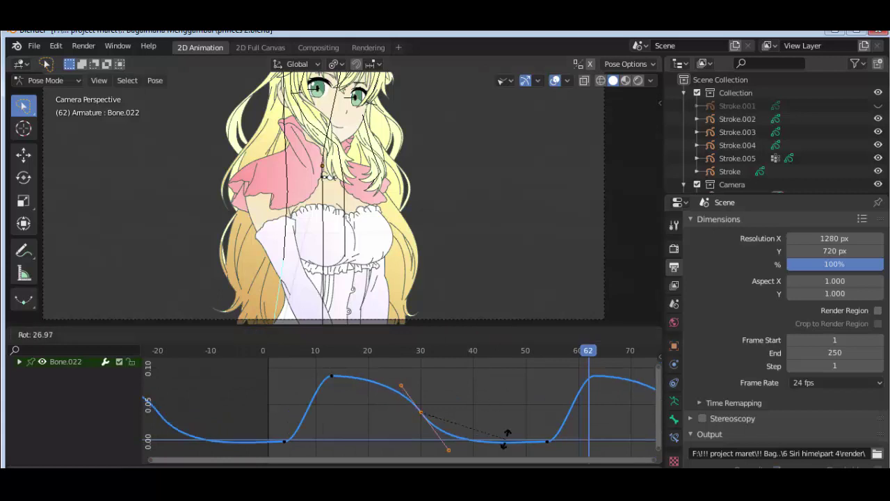
click(425, 389)
click(332, 374)
key(r)
click(437, 433)
key(s)
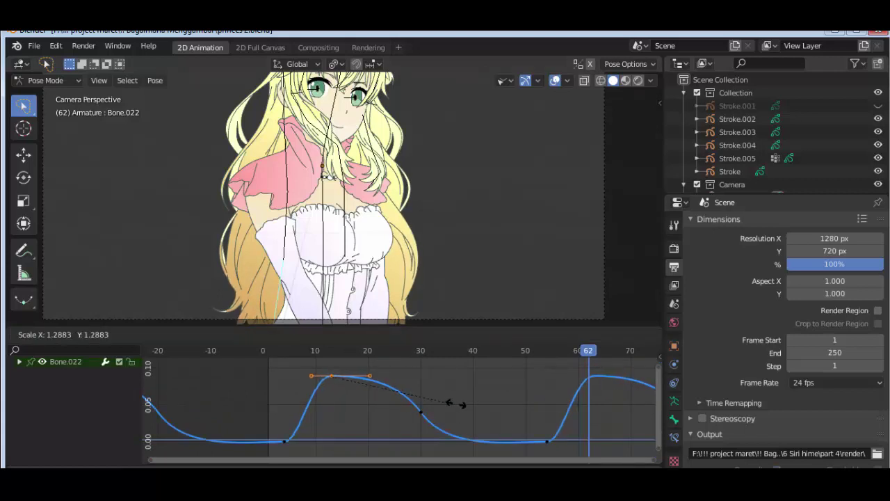
click(452, 405)
Rotate the handles of Bone.022's frame-30 key and its low keys near frames 5 and 55
click(420, 411)
key(r)
click(484, 381)
click(548, 440)
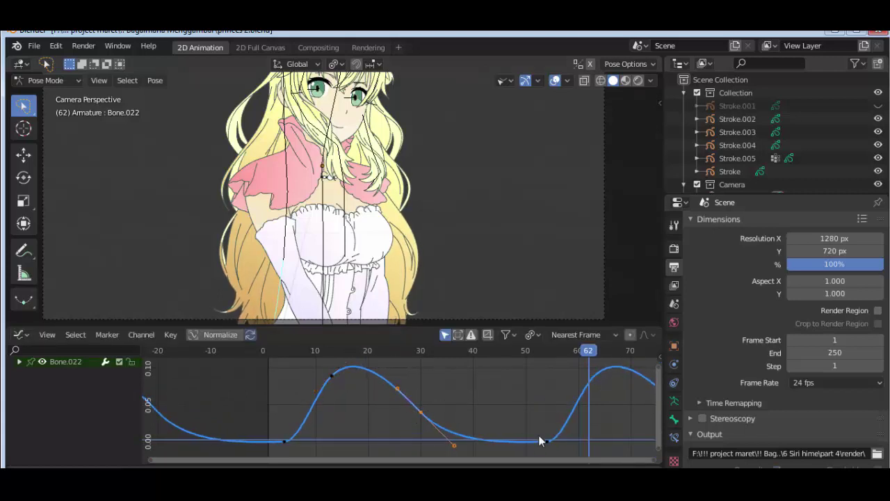
key(r)
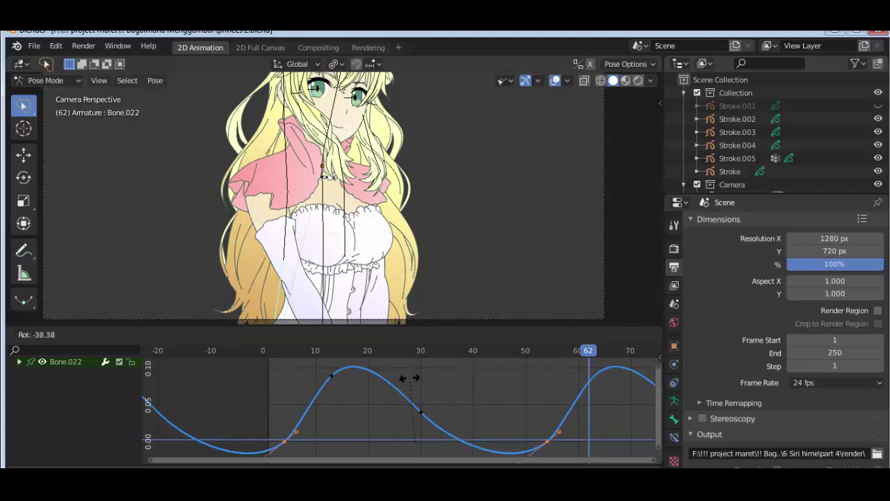
click(409, 378)
Scrub and play back the animation to check the motion, then return to the Timeline
drag(274, 351, 535, 389)
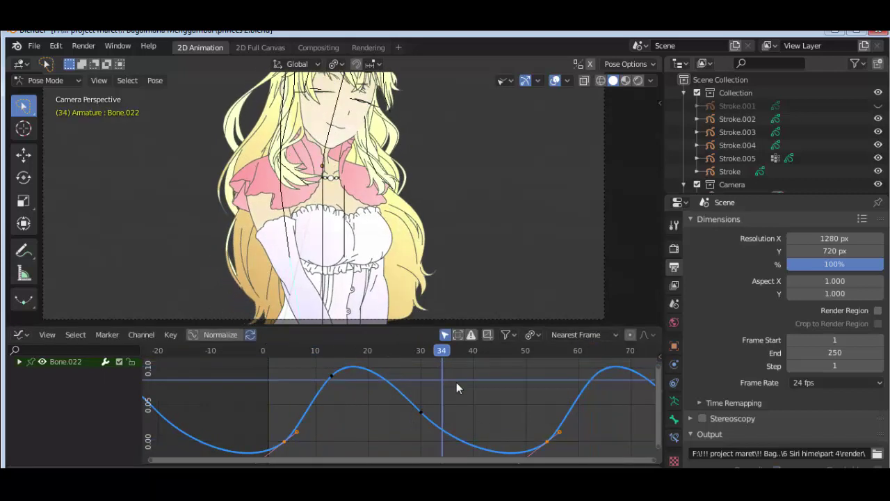
key(space)
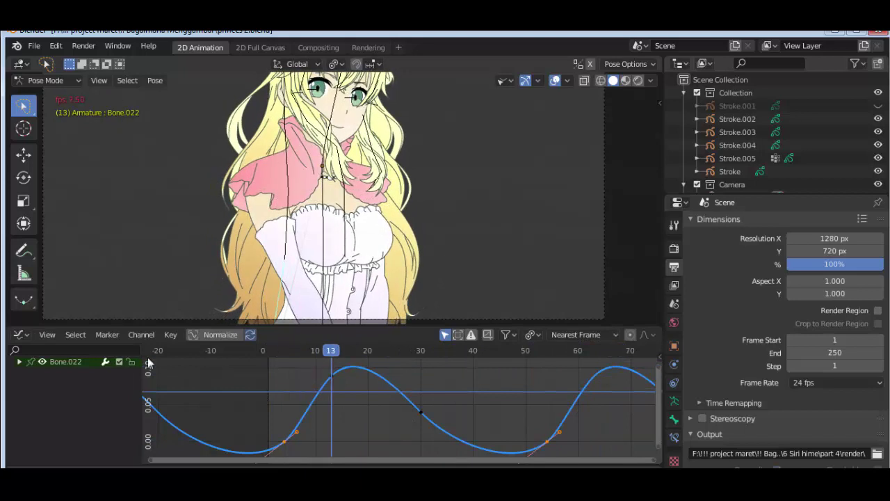
click(21, 334)
click(170, 233)
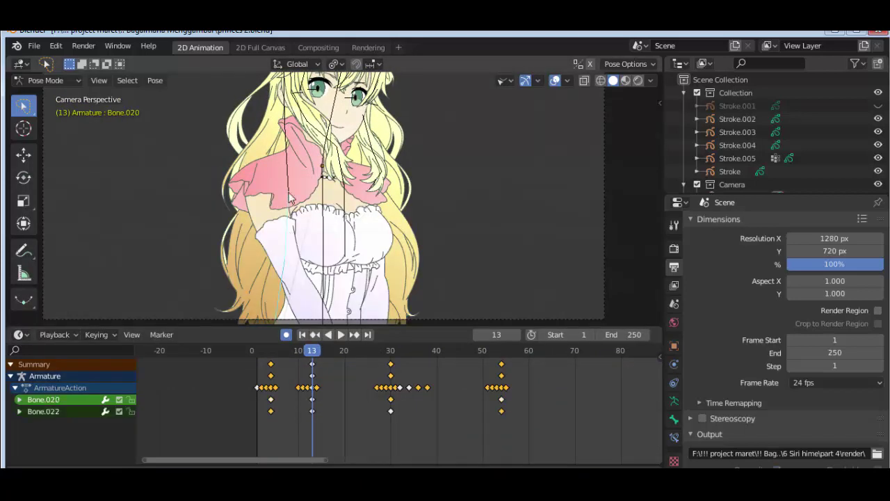
Move the frame-13 keys to frame 15 and frame-30 keys to about 33, then play back
click(281, 118)
key(g)
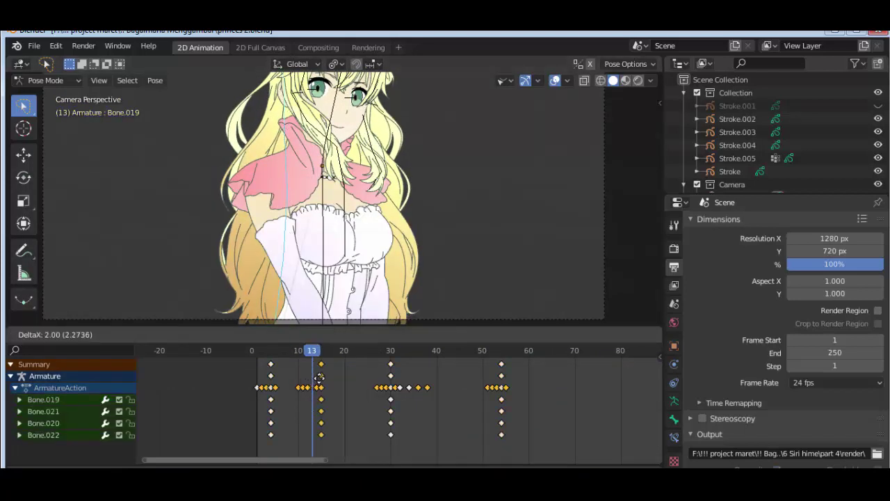
click(395, 362)
click(409, 362)
key(space)
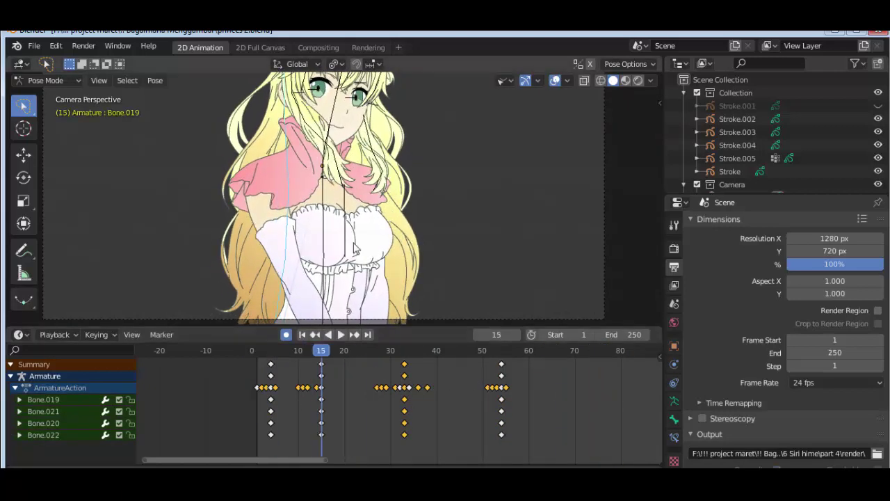
key(space)
click(296, 151)
click(19, 334)
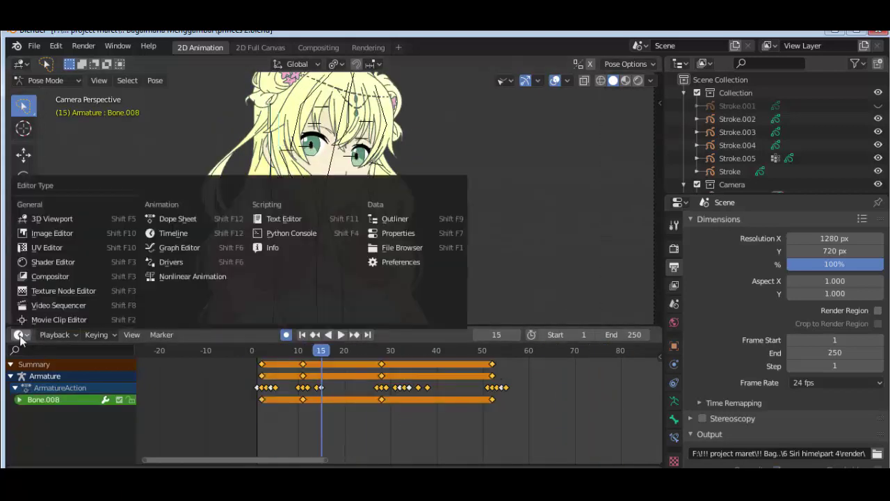
In the Graph Editor, rotate the handles of the peak key near frame 28
click(172, 250)
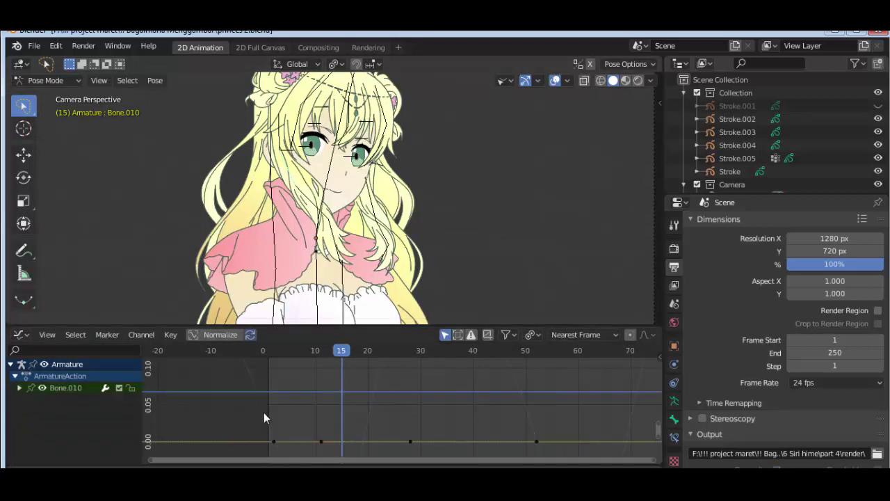
mouse_move(413, 425)
middle_down()
mouse_move(360, 370)
mouse_move(402, 405)
mouse_move(295, 441)
middle_up()
scroll(400, 403, up, 3)
click(296, 441)
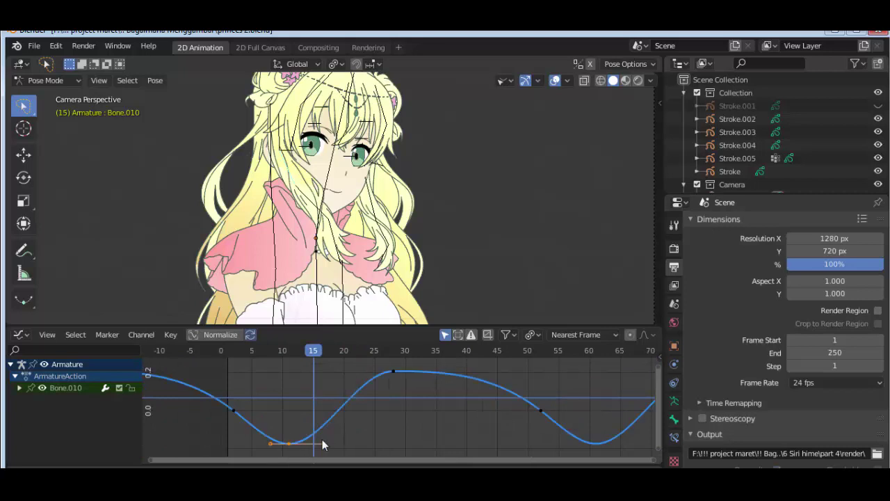
click(393, 370)
key(r)
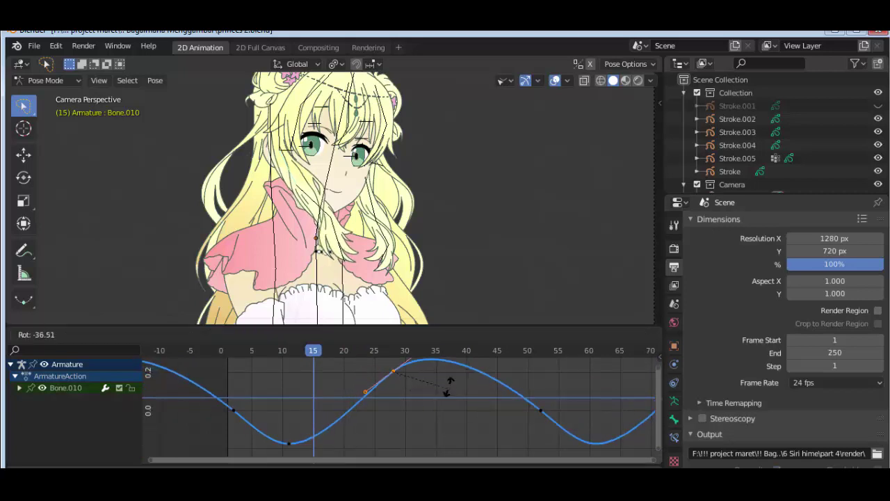
click(258, 419)
Ease Bone.010's curve by rotating and resizing the handles of the key near frame 53
click(540, 411)
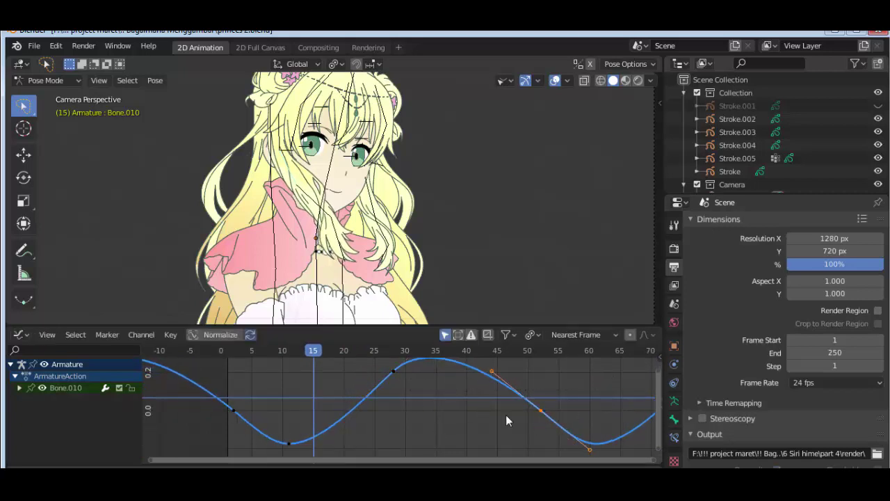
key(r)
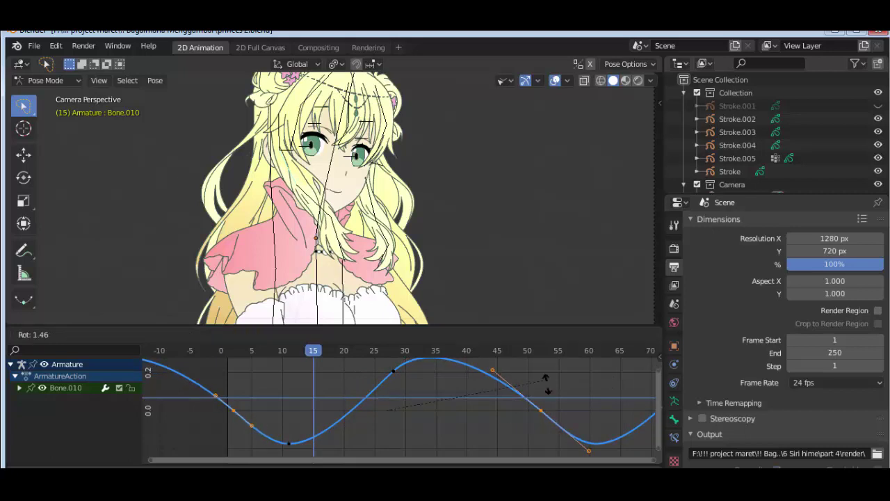
click(547, 388)
key(KP_Decimal)
key(s)
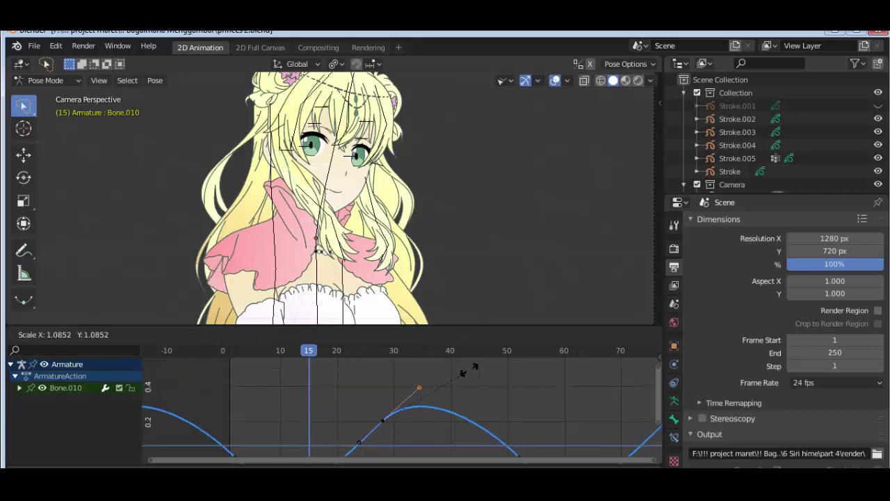
click(420, 380)
Fit Bone.009's curves in view and tilt the handles of its first keyframe
click(307, 194)
key(Home)
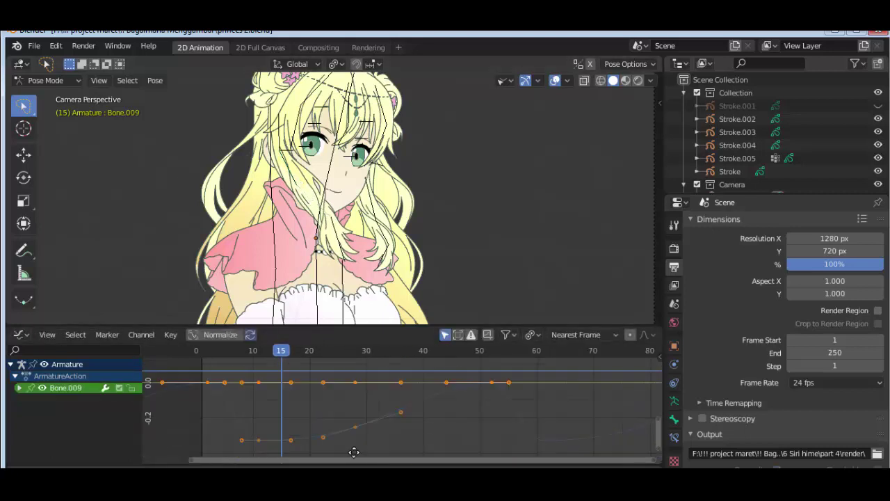
click(265, 442)
key(r)
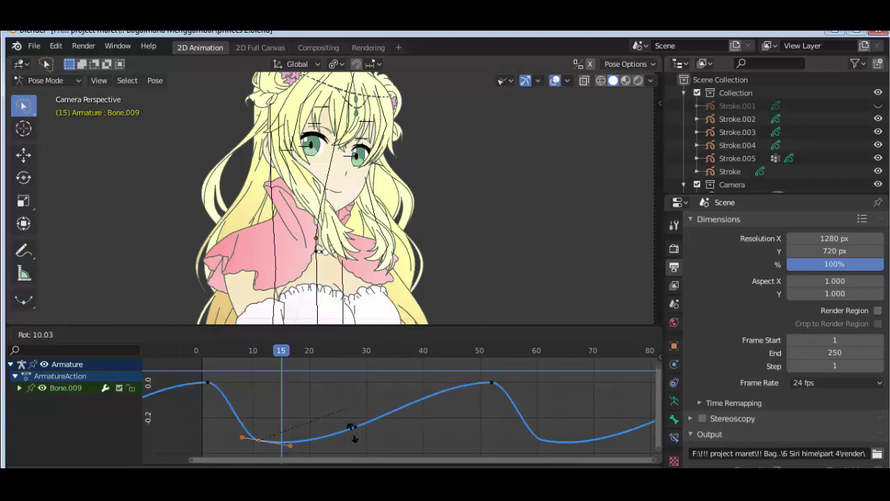
click(370, 395)
key(r)
click(416, 434)
Tilt the handles of Bone.009's keys near frame 28 and the peak near frame 52
key(r)
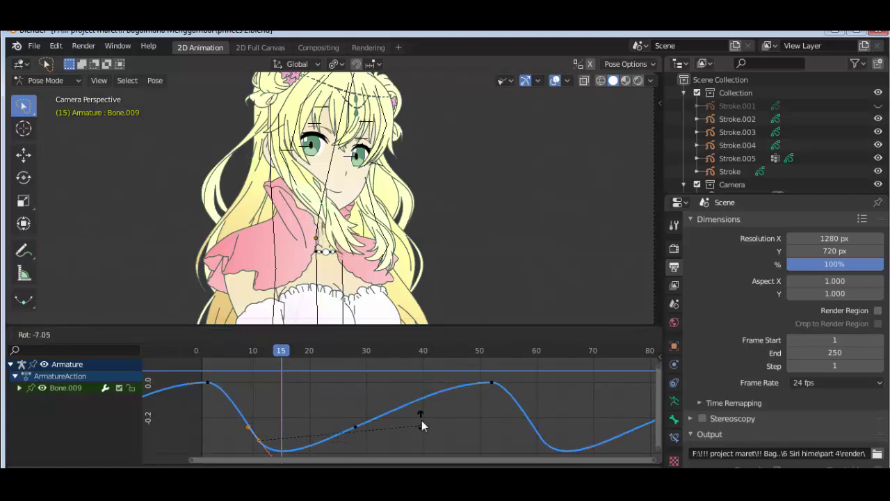
click(363, 429)
click(362, 428)
key(r)
click(494, 404)
click(483, 388)
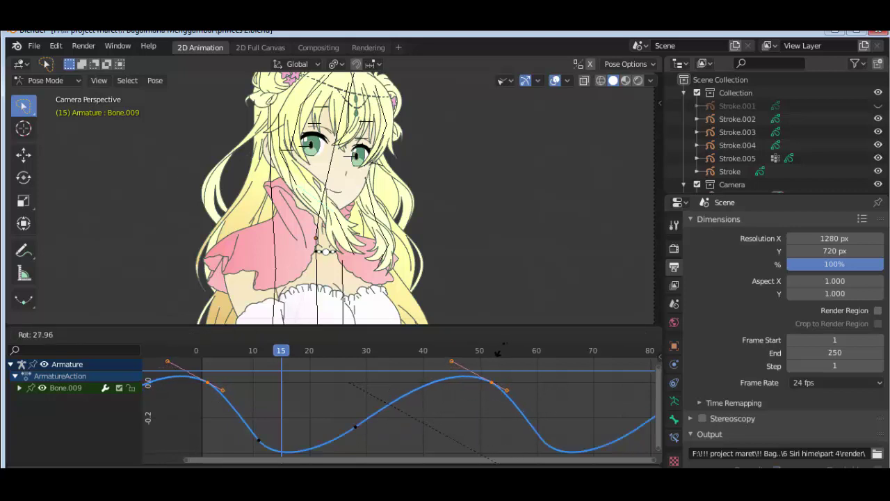
click(492, 359)
Ease Bone.011's curve, levelling the handles at its peak near frame 13
click(335, 231)
click(349, 444)
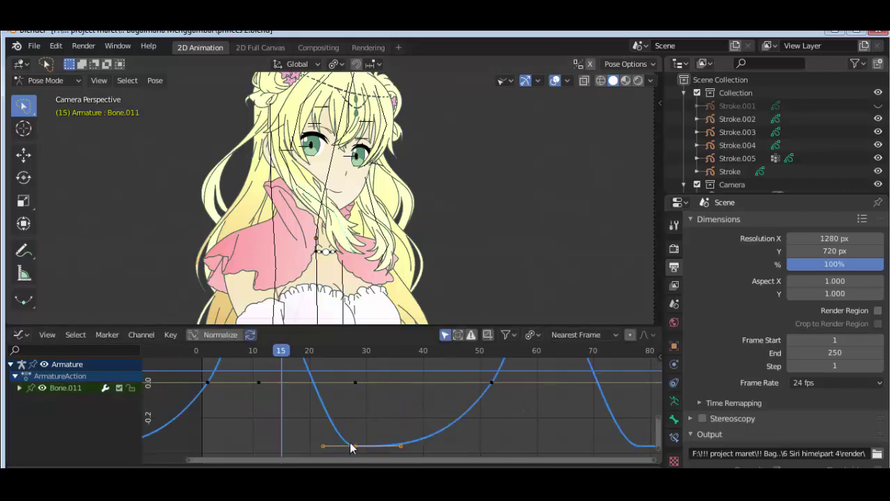
key(Home)
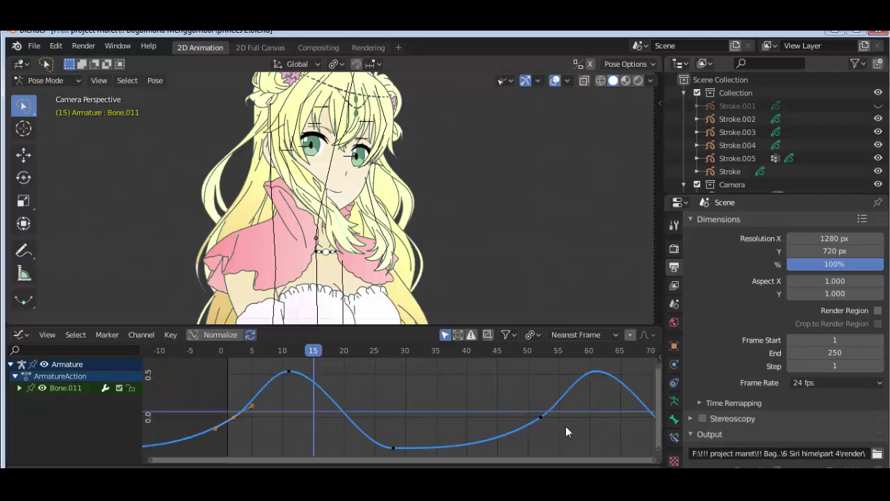
click(588, 387)
key(Home)
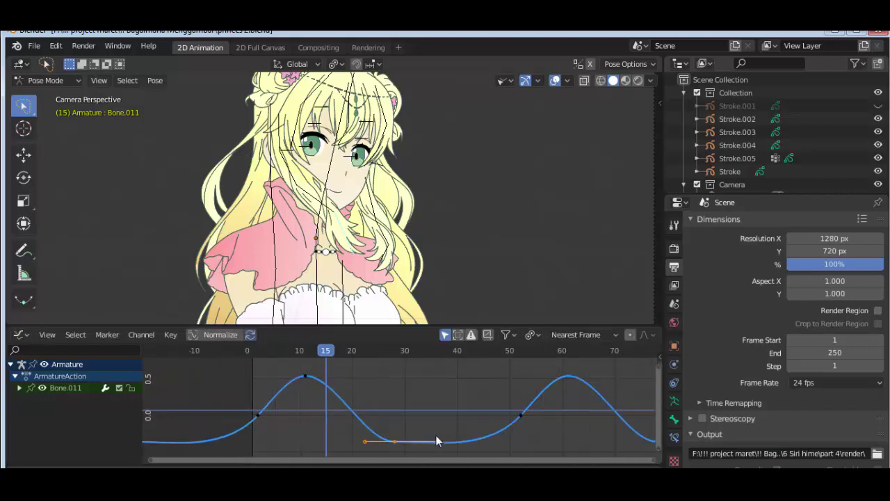
click(433, 443)
key(r)
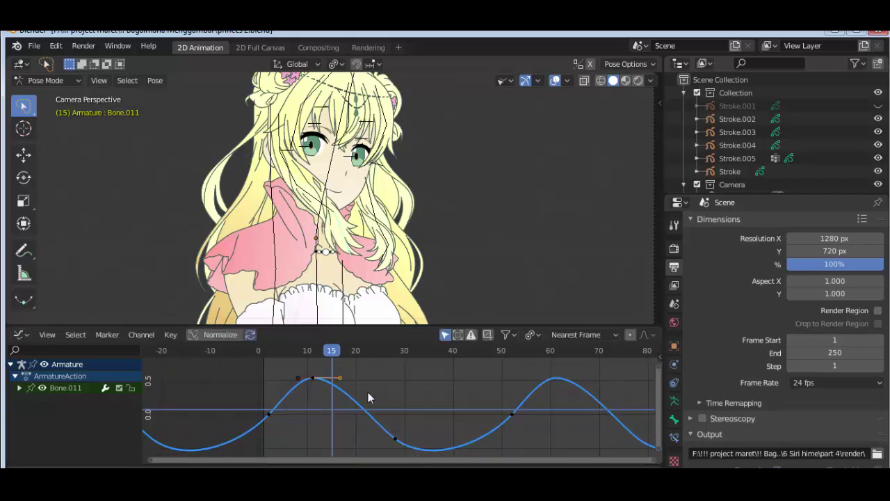
key(g)
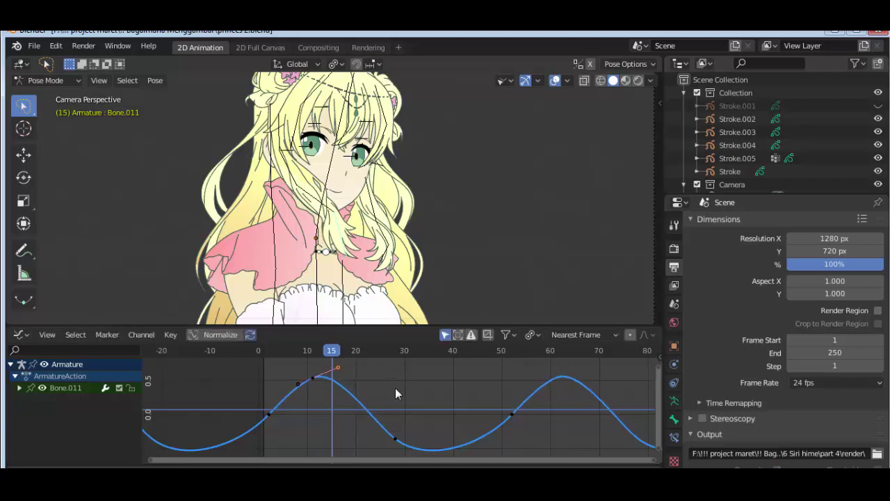
key(ctrl+z)
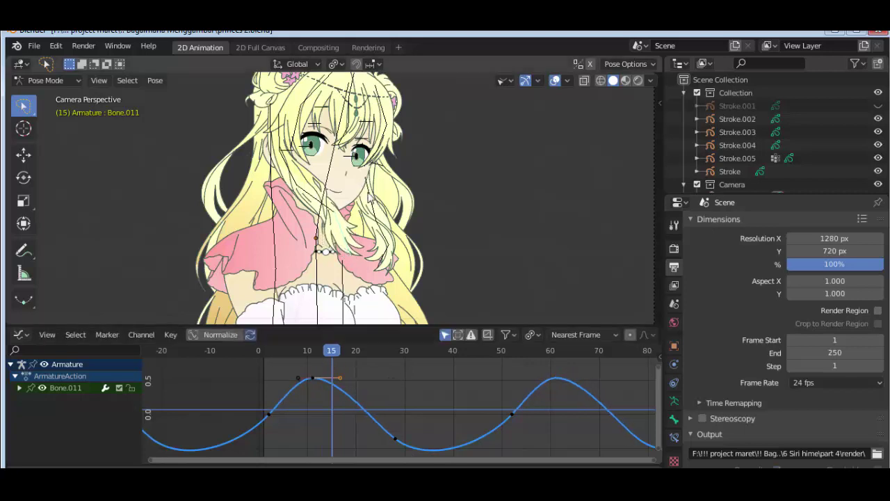
Expand Bone.007's channels and ease its Z Quaternion Rotation curve around frame 30
click(23, 416)
click(19, 415)
scroll(31, 449, down, 2)
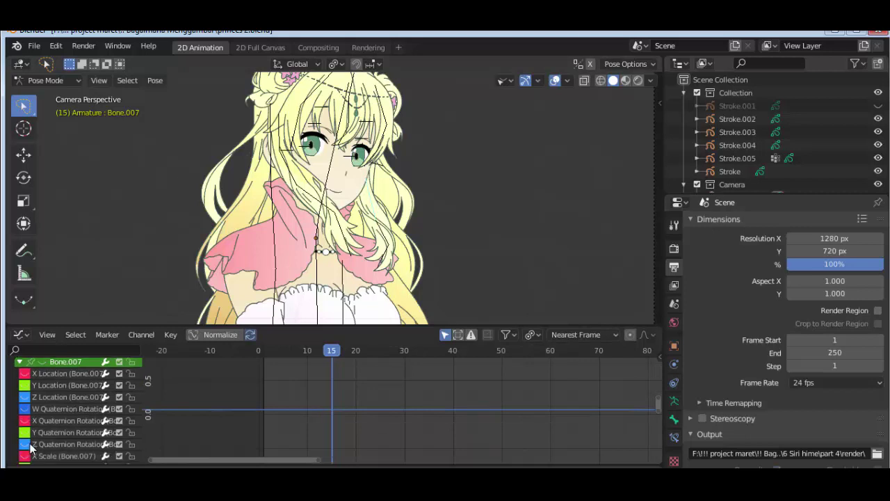
key(Home)
click(537, 417)
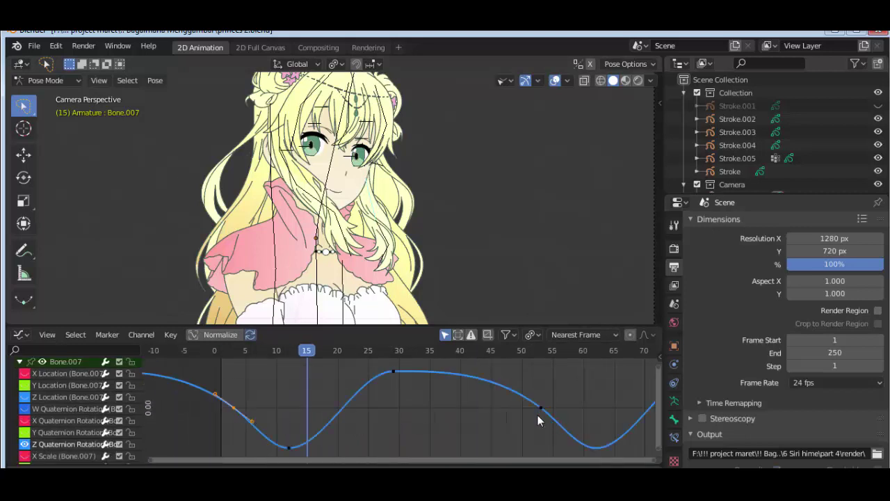
click(600, 391)
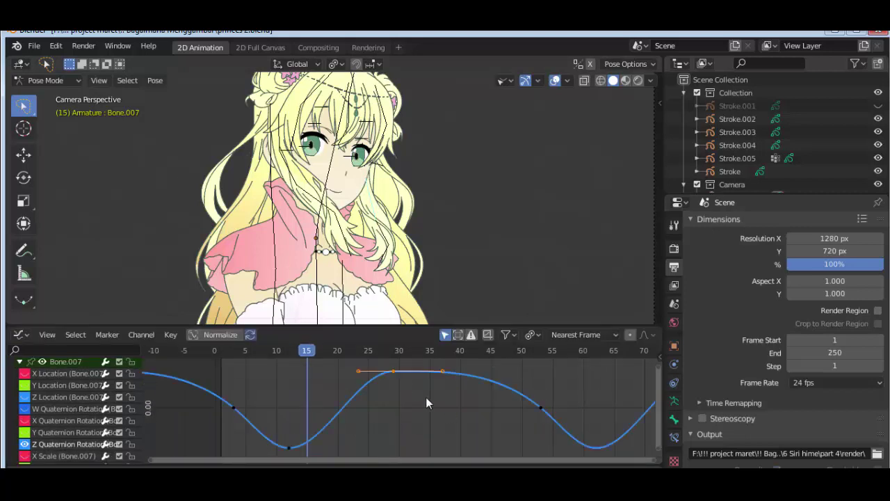
key(r)
Frame Bone.017's full curve and ease it at the keyframe near frame 15
click(385, 235)
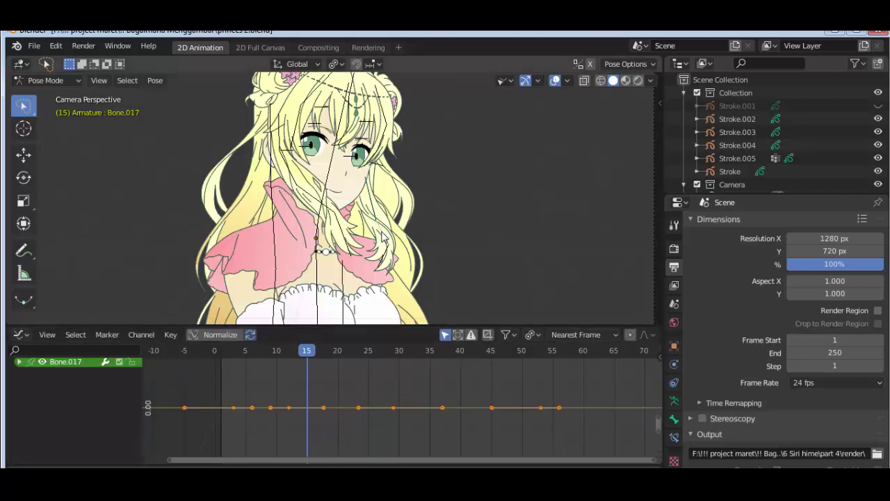
middle_drag(569, 415, 534, 410)
scroll(396, 438, down, 4)
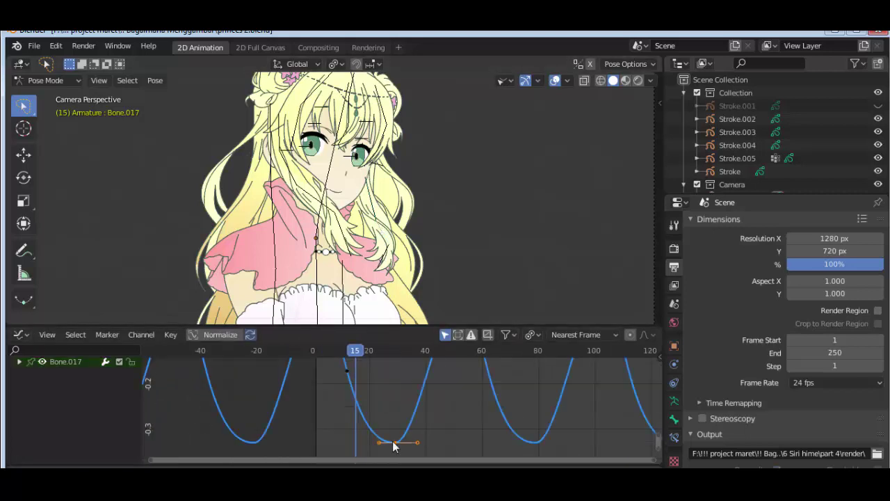
ctrl+middle_drag(392, 441, 341, 421)
click(332, 412)
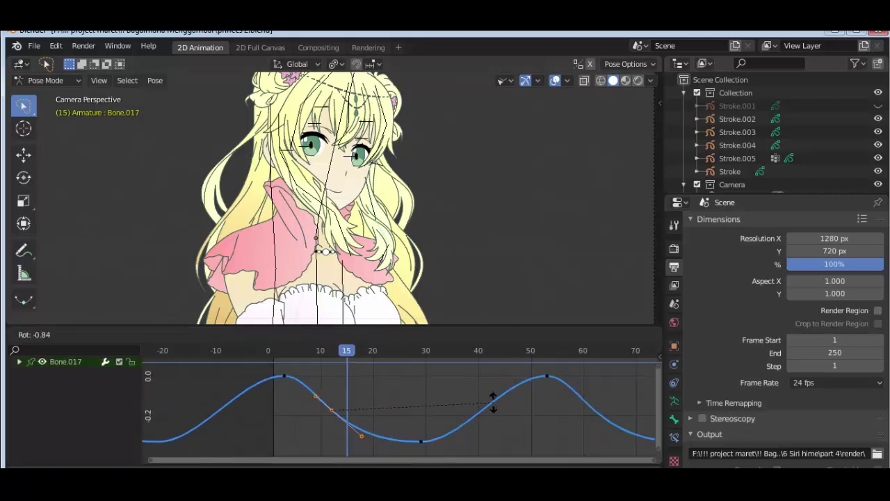
Zoom out on Bone.018's curve and rotate its keyframe handles for smooth easing
click(379, 229)
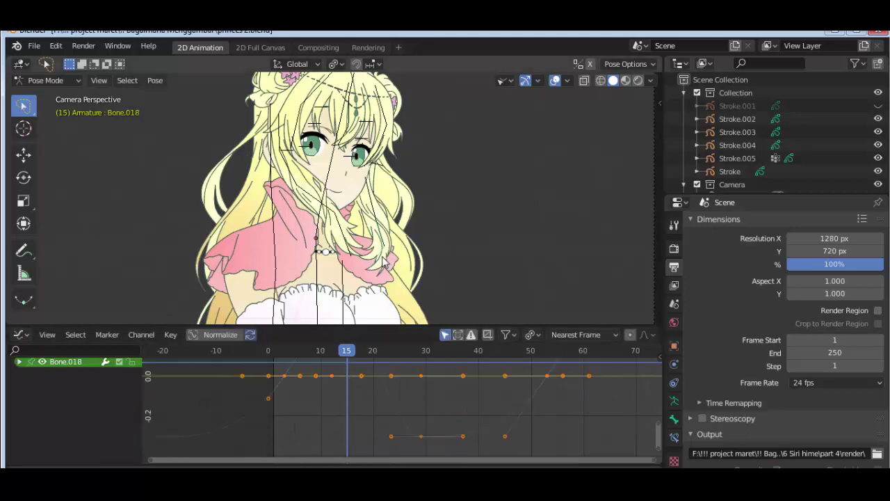
ctrl+middle_drag(430, 420, 454, 401)
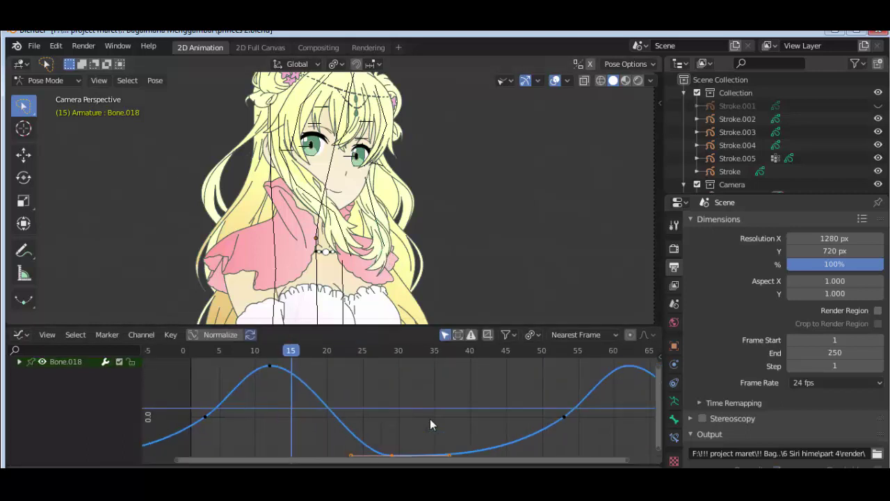
key(r)
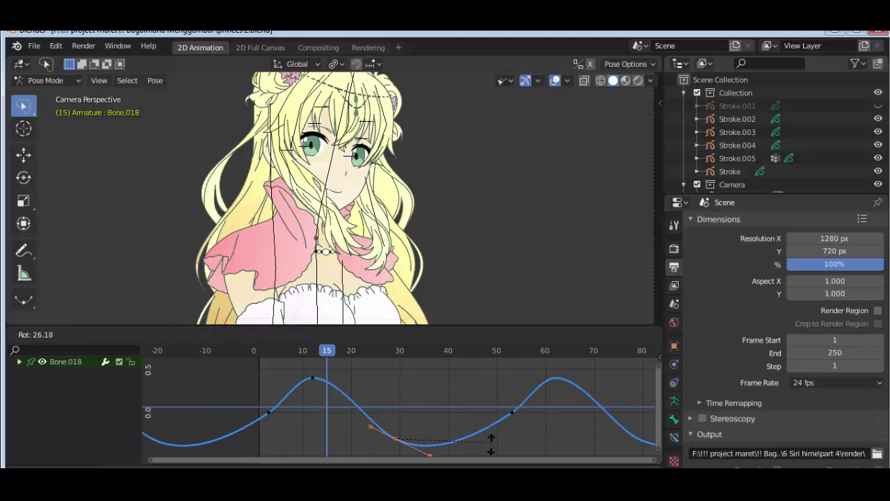
key(r)
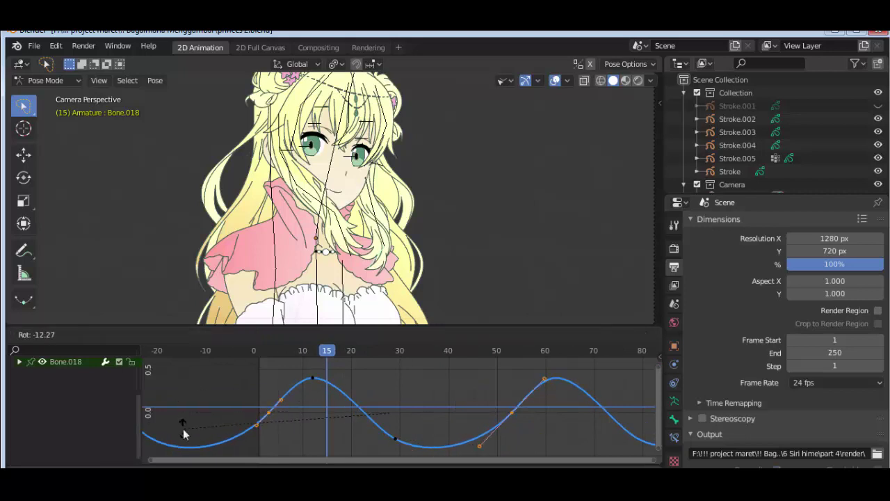
click(184, 434)
key(ctrl+z)
key(ctrl+z)
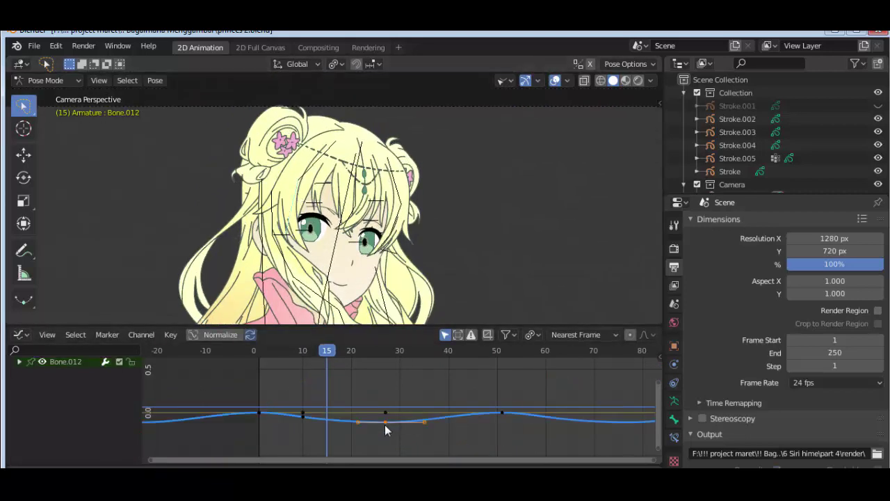
Lengthen all the keyframe handles on Bone.012's rotation curve
key(Home)
click(331, 410)
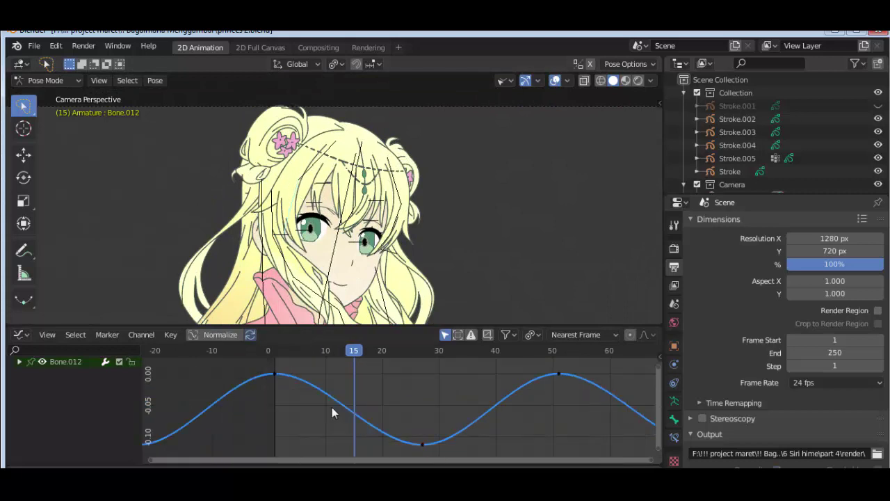
key(a)
click(550, 402)
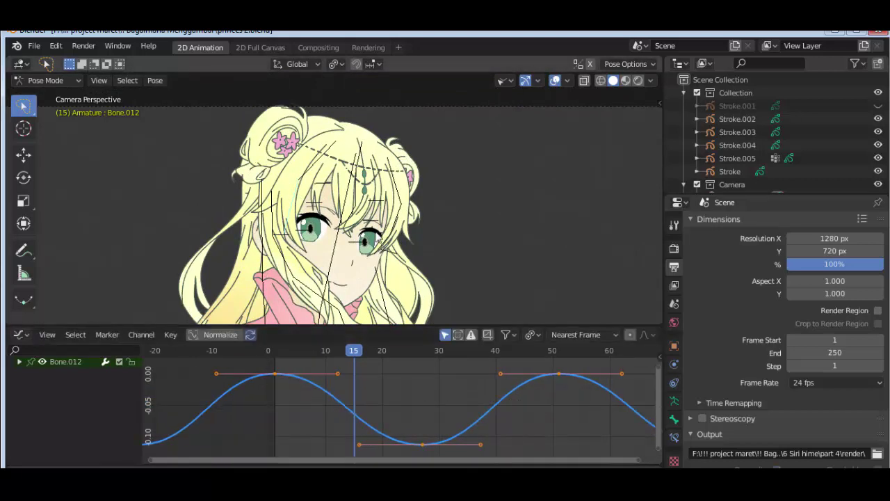
Rotate Bone.013's keyframe handles to reshape the dip near frame 15 and the key near frame 30
click(359, 180)
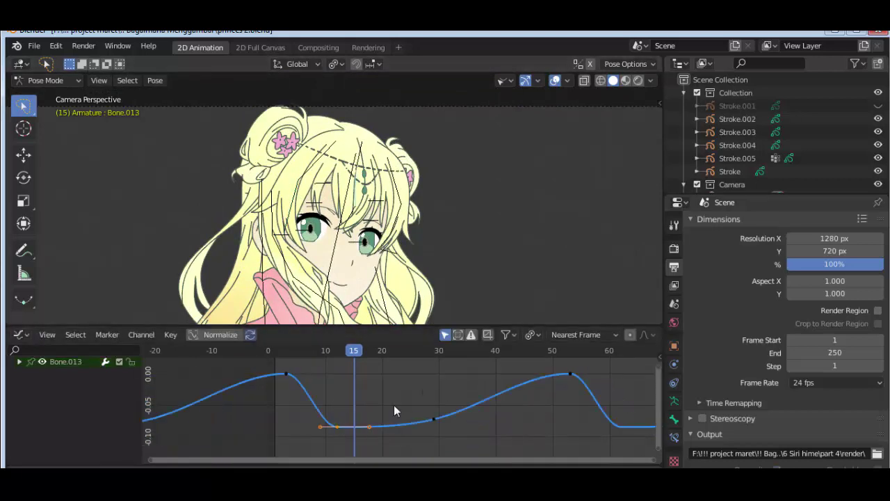
key(r)
click(433, 419)
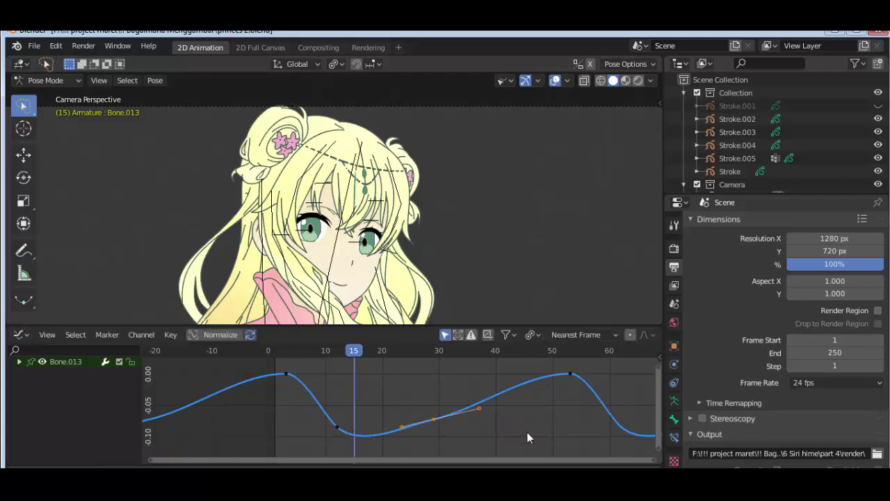
key(r)
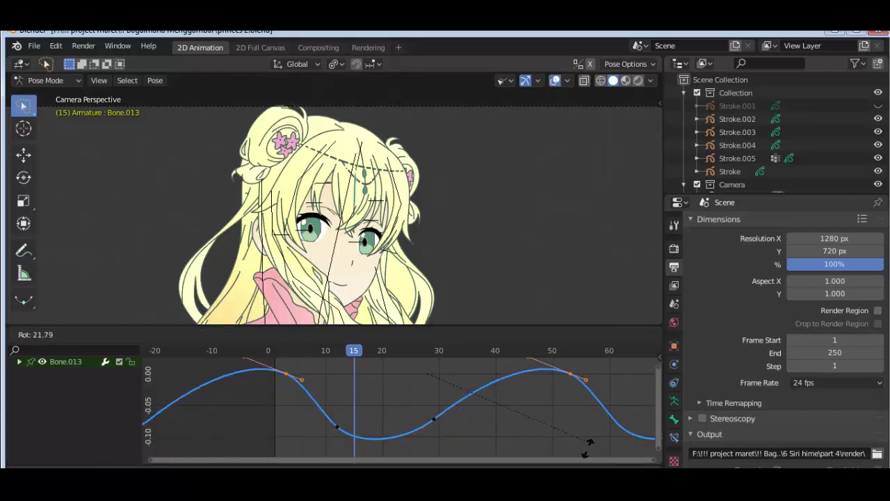
click(589, 443)
Adjust Bone.014's keyframes near frame 30 and just after frame 0
click(359, 227)
key(Home)
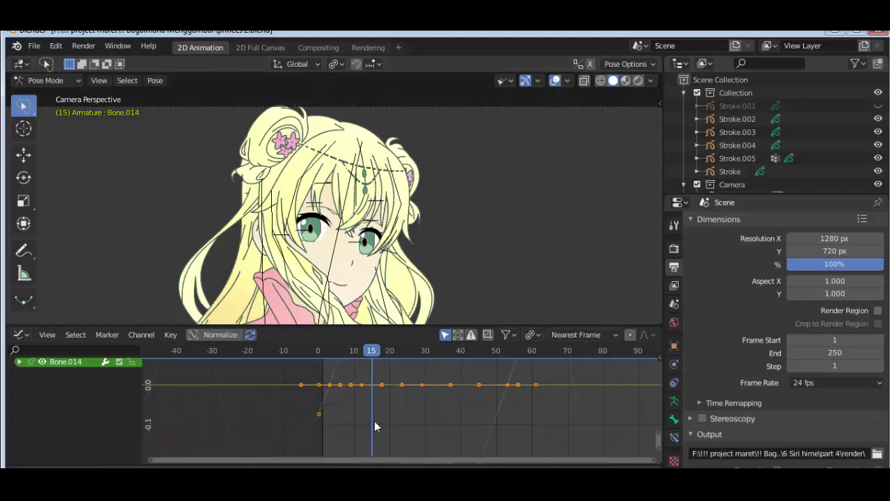
key(Home)
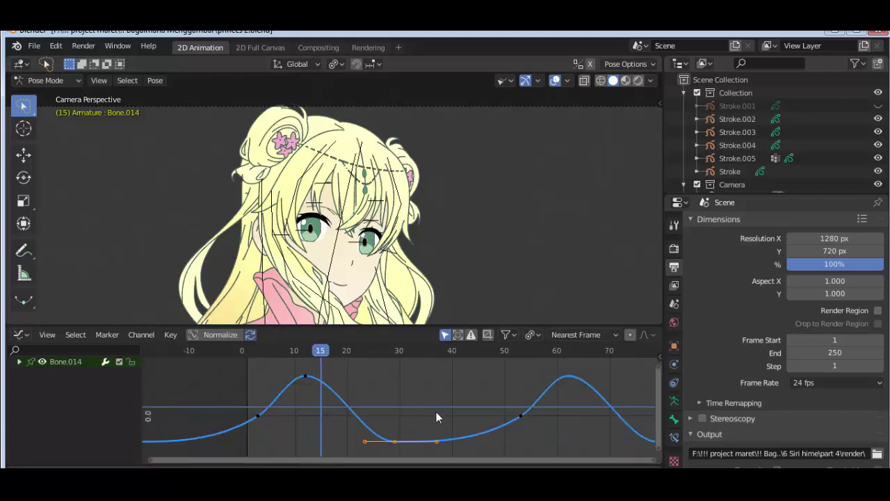
key(s)
click(528, 421)
shift+click(259, 416)
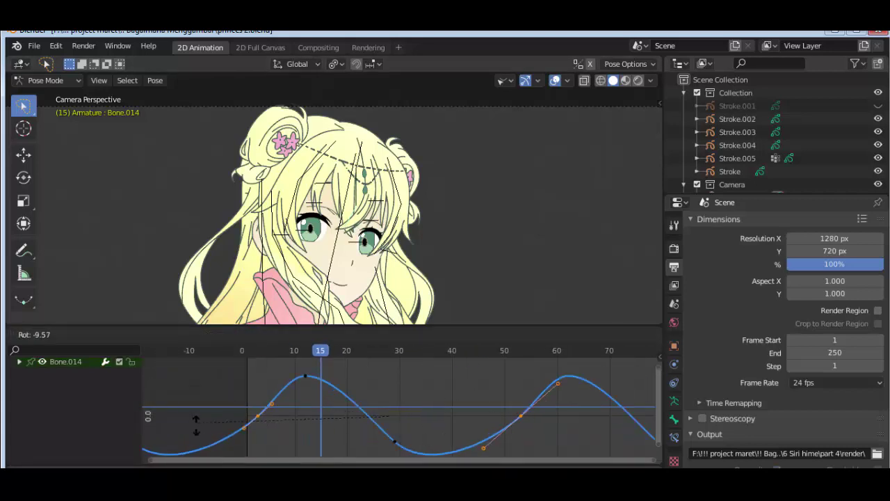
Expand Bone.006's curves, delete the frame-30 key, and flatten the handles at frames 5 and 55
click(401, 202)
key(Home)
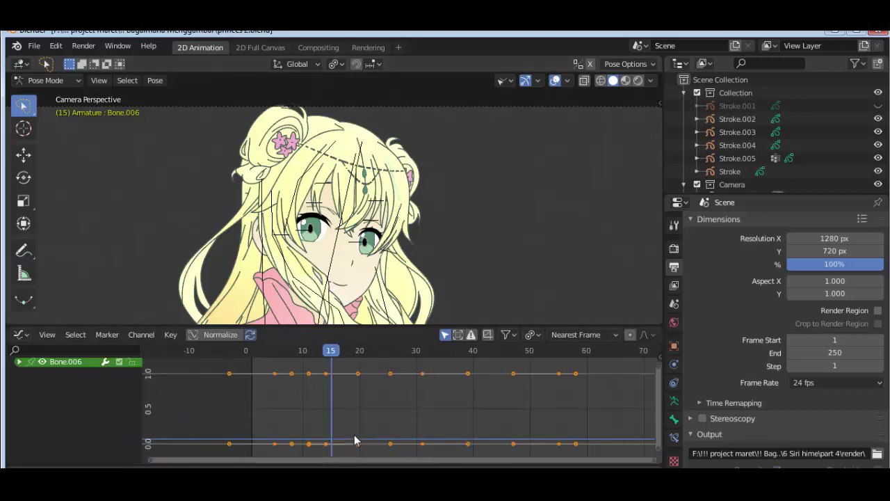
click(18, 362)
scroll(83, 422, down, 2)
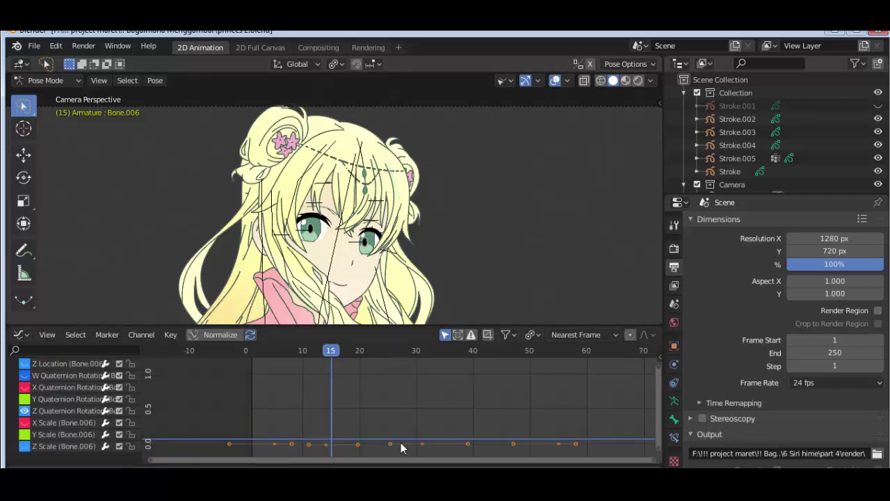
key(Home)
key(Delete)
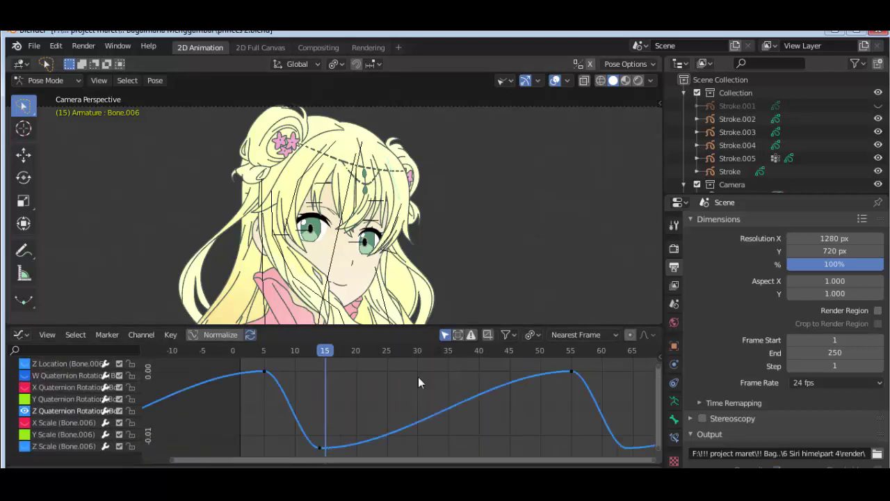
key(r)
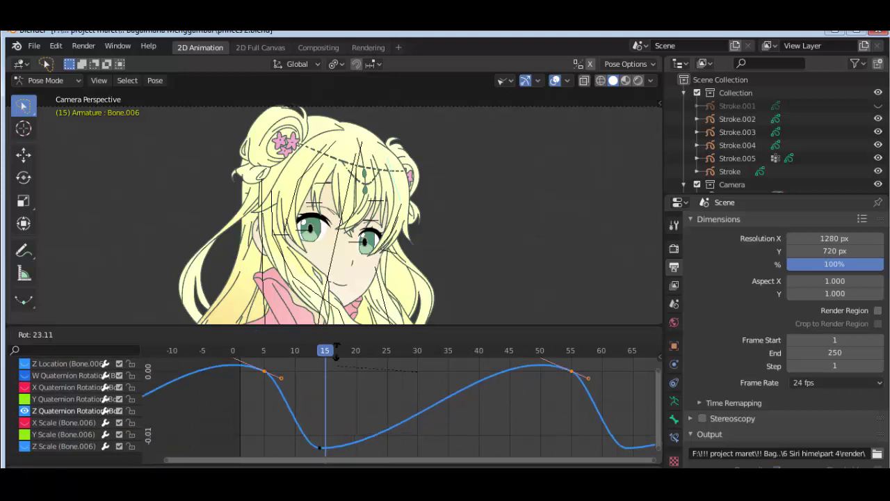
click(336, 351)
Flatten Bone.006's frame-15 keyframe handles and check the pose at frame 54
click(320, 447)
key(r)
click(340, 448)
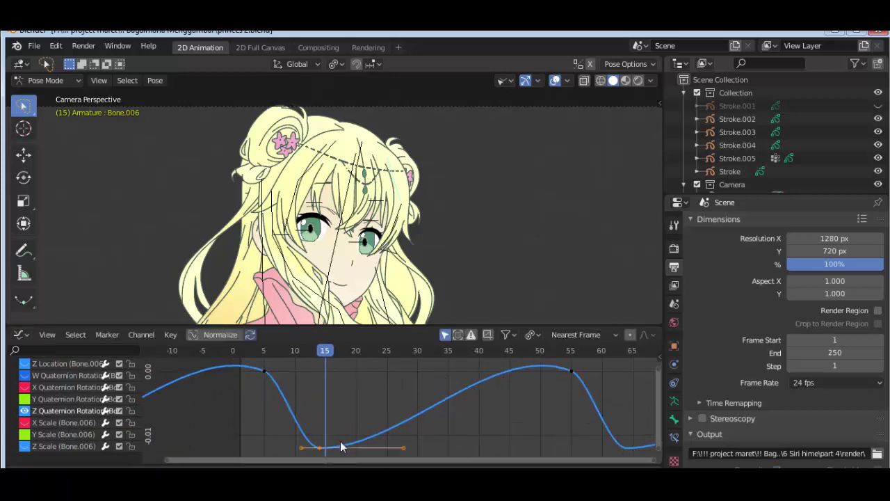
click(394, 424)
drag(256, 351, 654, 378)
Tilt the handles of Bone.015's keyframe near frame 31
click(347, 229)
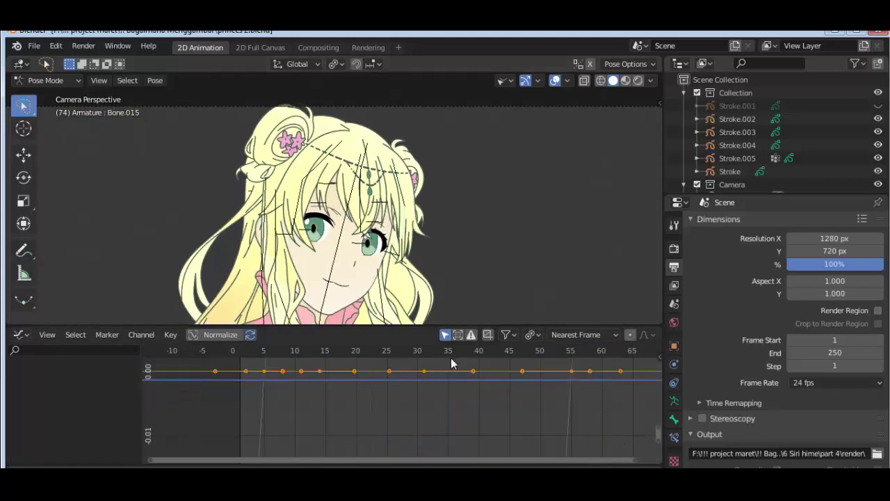
key(Home)
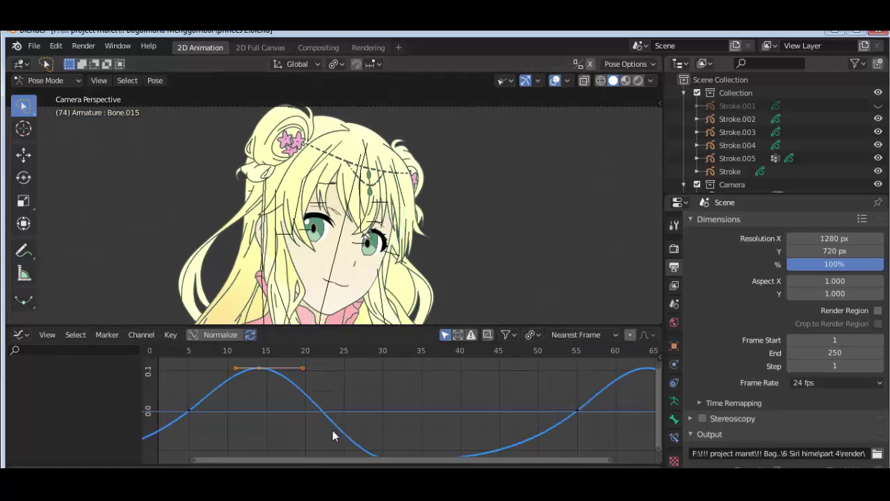
click(392, 443)
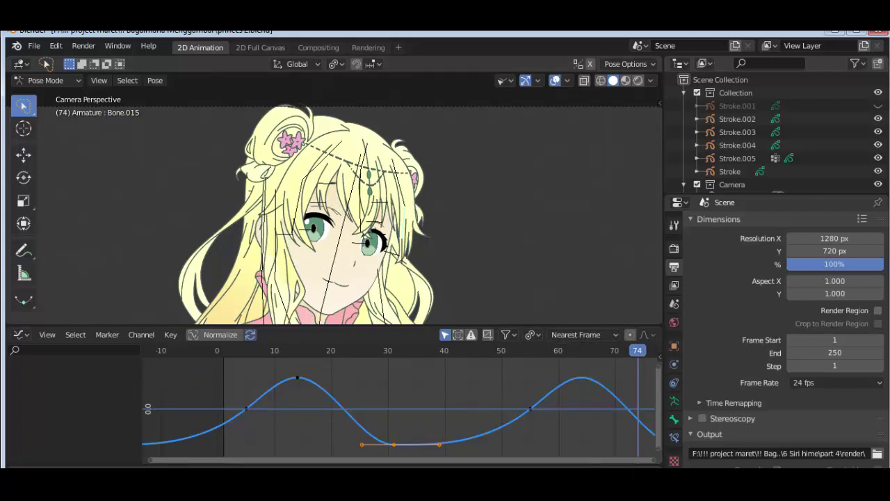
key(r)
key(r)
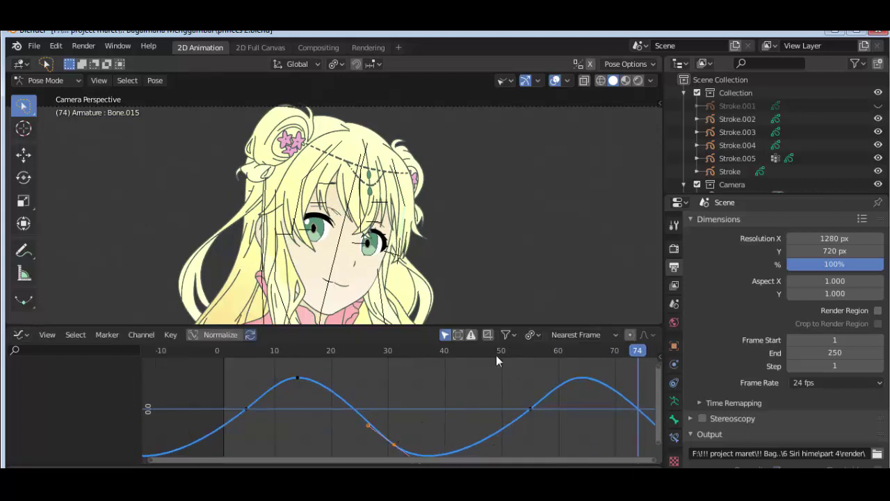
Shift Bone.016's selected keyframe earlier and check the pose at frame 31
click(409, 241)
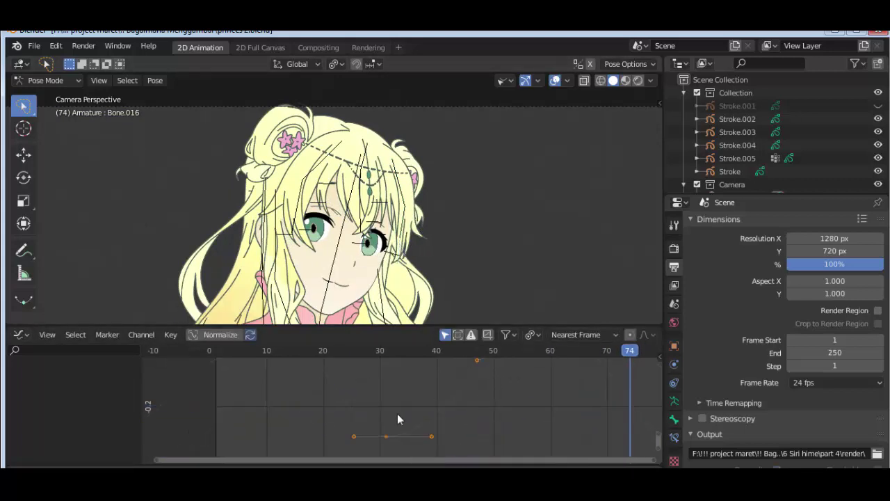
key(Home)
drag(303, 378, 267, 390)
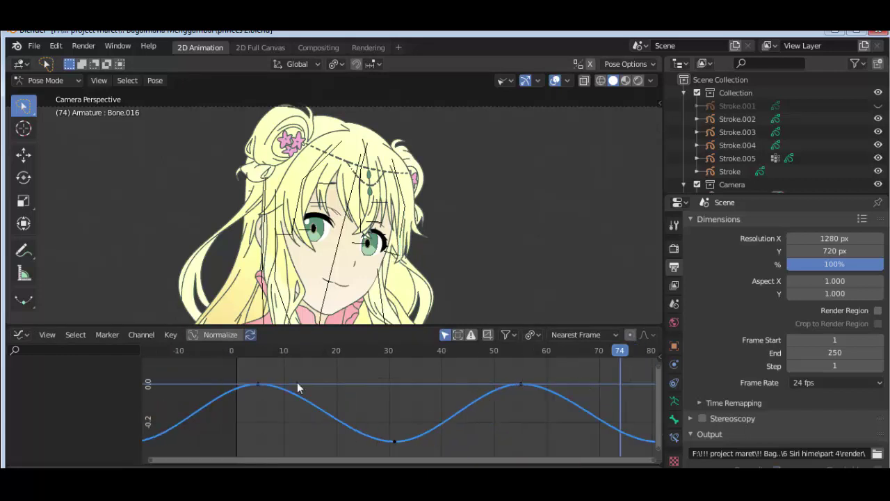
click(488, 432)
mouse_move(248, 351)
mouse_down()
mouse_move(427, 367)
mouse_move(268, 387)
mouse_move(546, 379)
mouse_up()
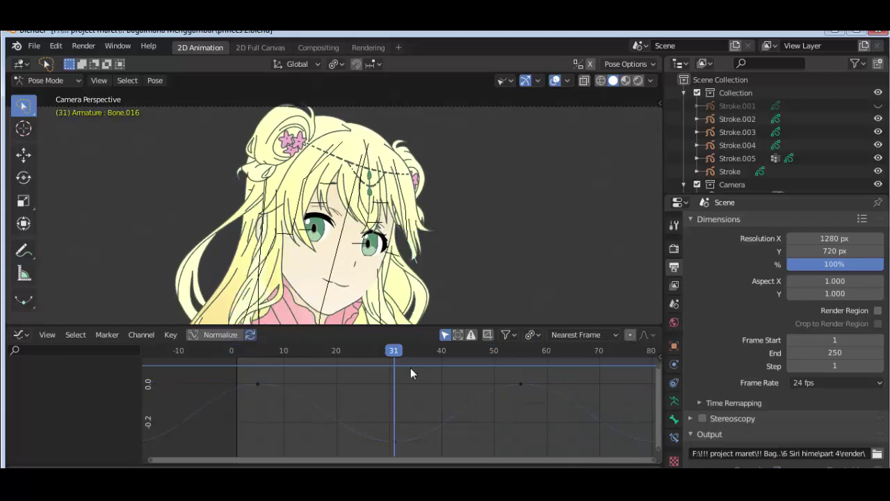
Stop the playback and switch the bottom editor to the Dope Sheet
scroll(429, 275, down, 5)
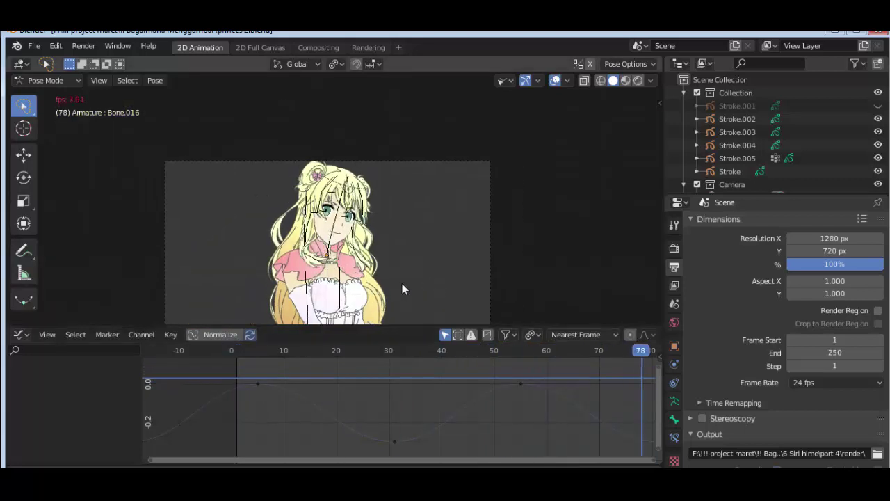
scroll(402, 283, up, 3)
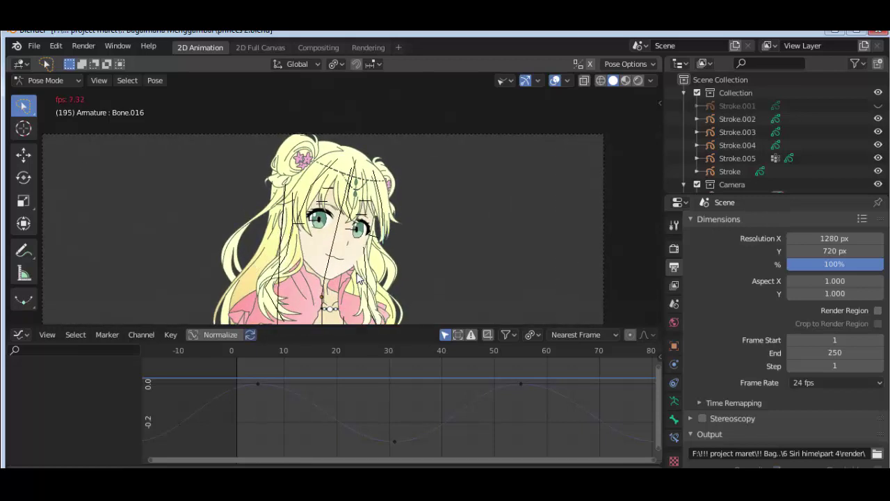
key(space)
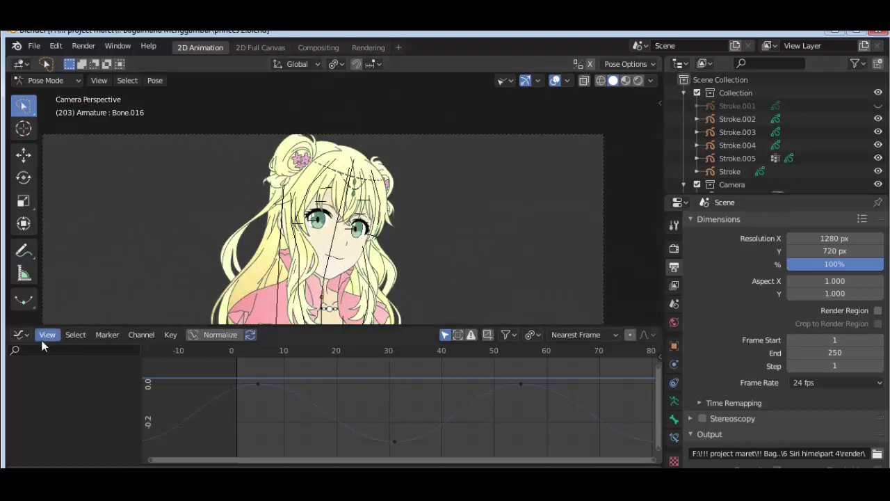
click(21, 334)
click(186, 252)
Unhide the gradient background stroke Stroke.001 to restore the blue circle backdrop
scroll(487, 249, down, 3)
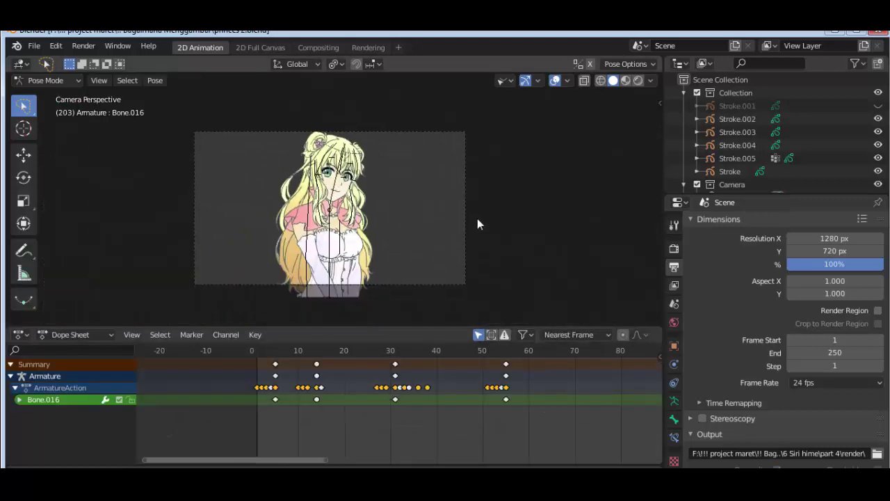
scroll(477, 218, up, 2)
click(504, 80)
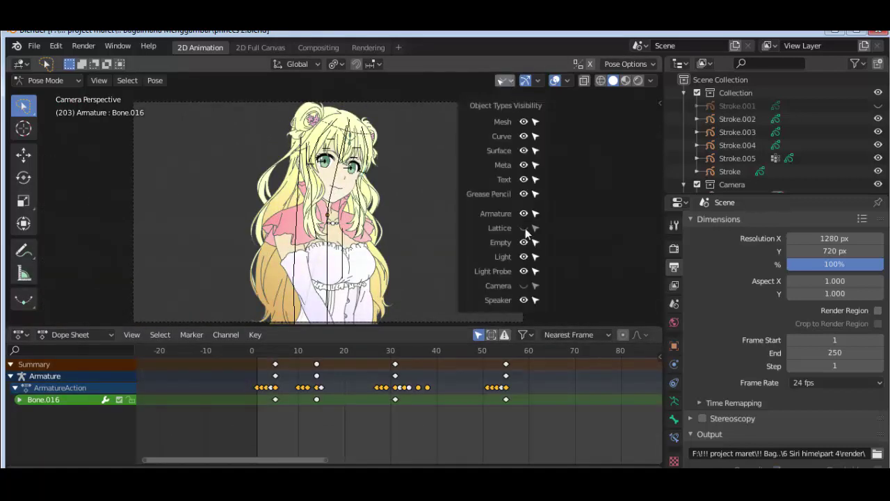
click(878, 106)
click(98, 80)
Show the armature, select the root Bone, and set the animation end frame to 50
key(Down)
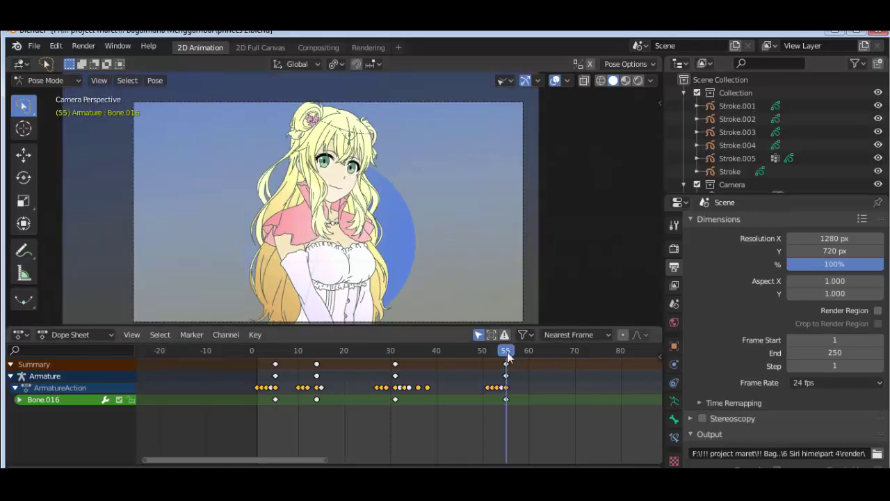
click(504, 80)
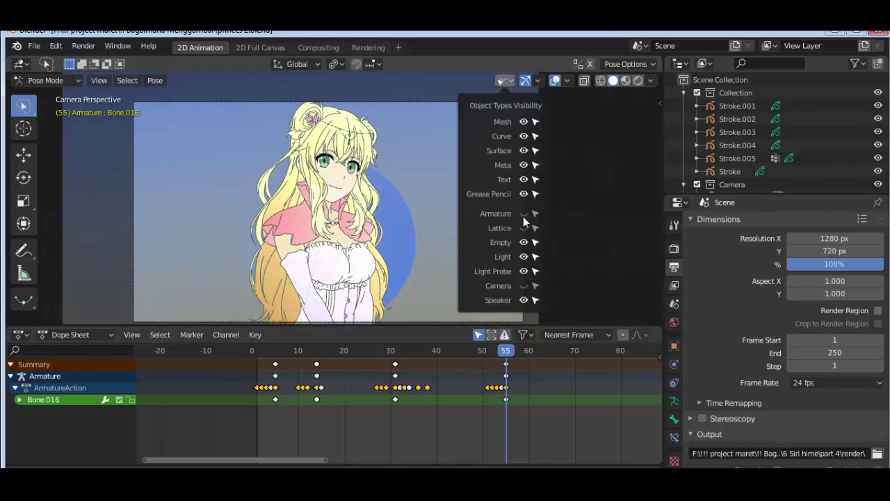
click(526, 217)
click(326, 229)
key(Down)
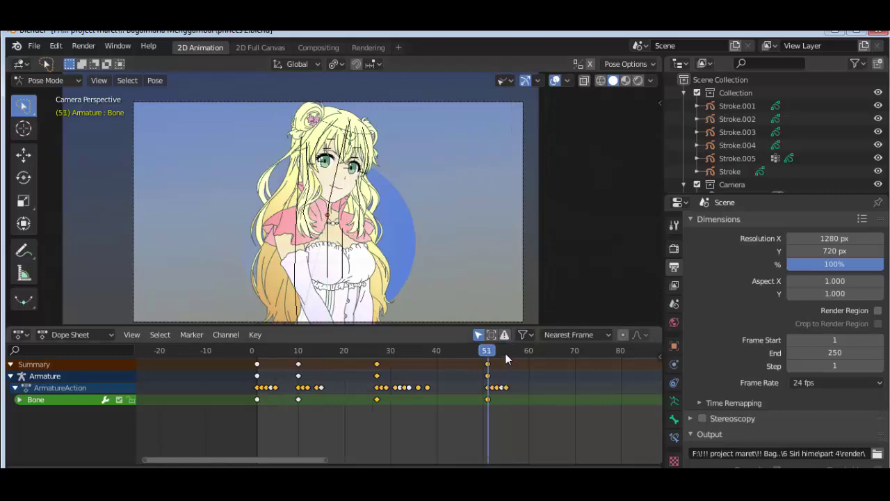
key(ctrl+End)
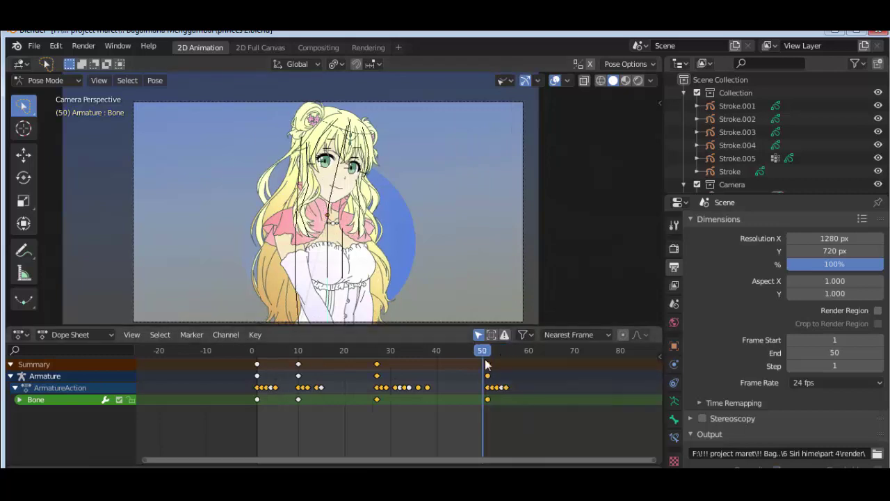
key(shift+Left)
key(Up)
Render the viewport animation to MP4 without bones and play the clip back
click(509, 80)
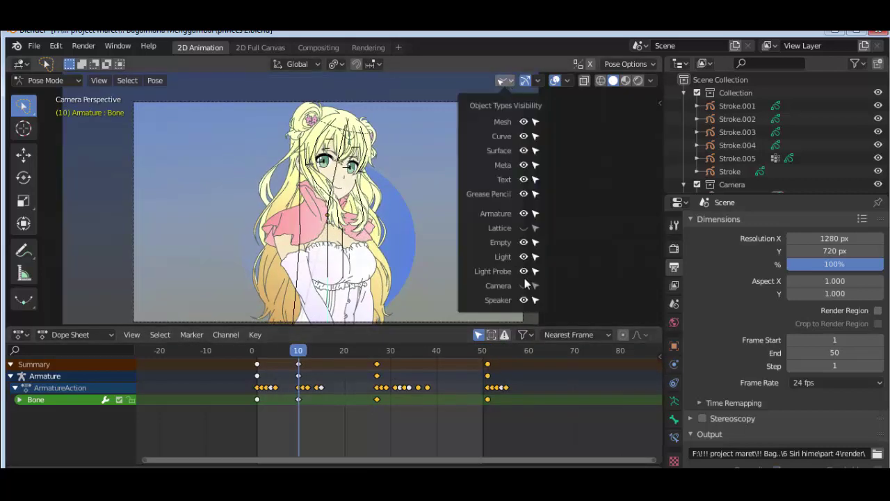
click(99, 80)
click(156, 323)
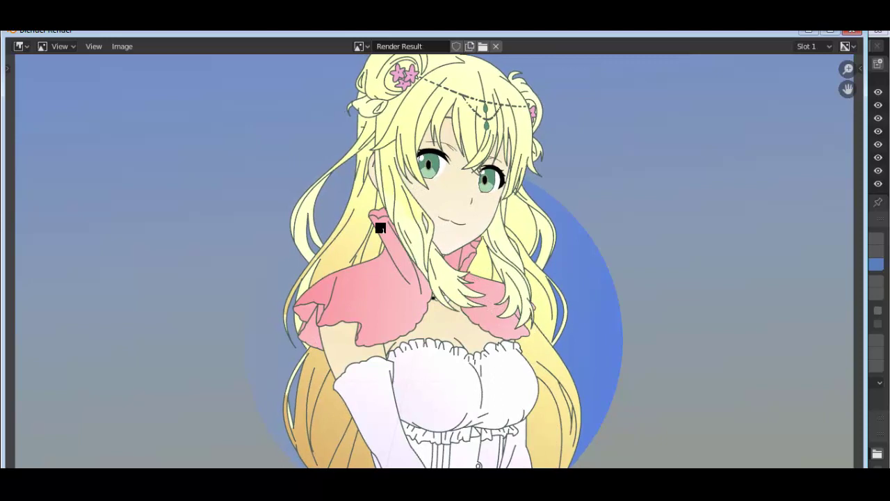
key(ctrl+F11)
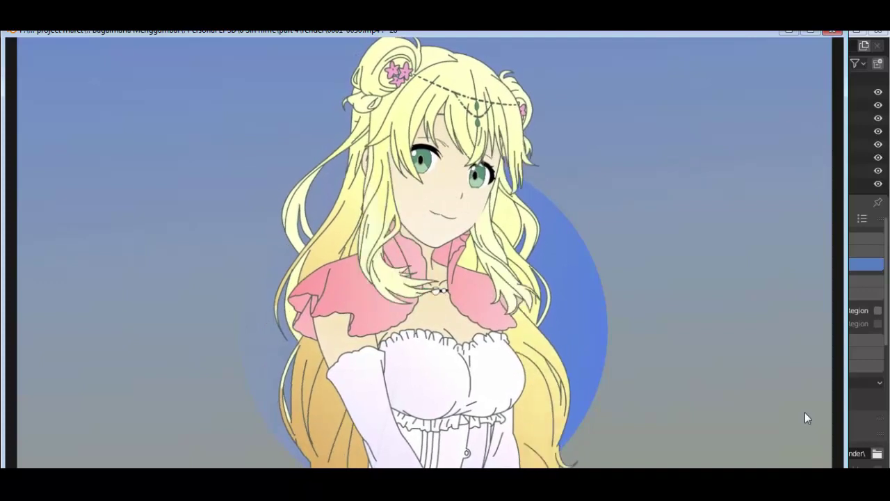
click(832, 31)
Show the armature again and switch the bottom editor back to the Graph Editor
click(510, 80)
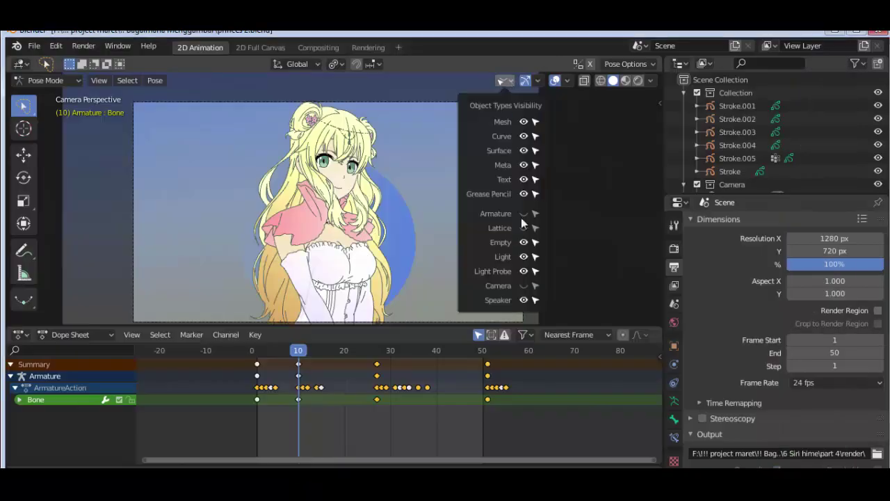
click(523, 221)
scroll(296, 395, up, 3)
click(22, 335)
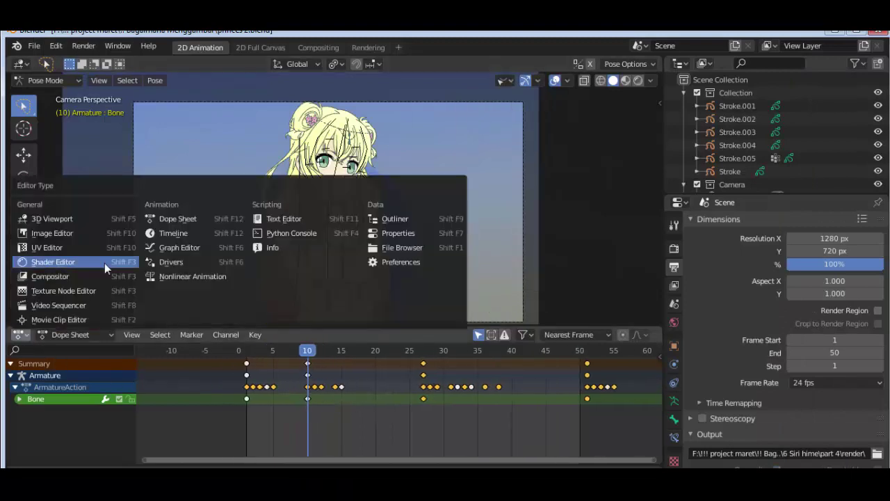
click(177, 248)
key(Home)
Delete the selected keyframes and give all remaining keys Automatic handles
key(x)
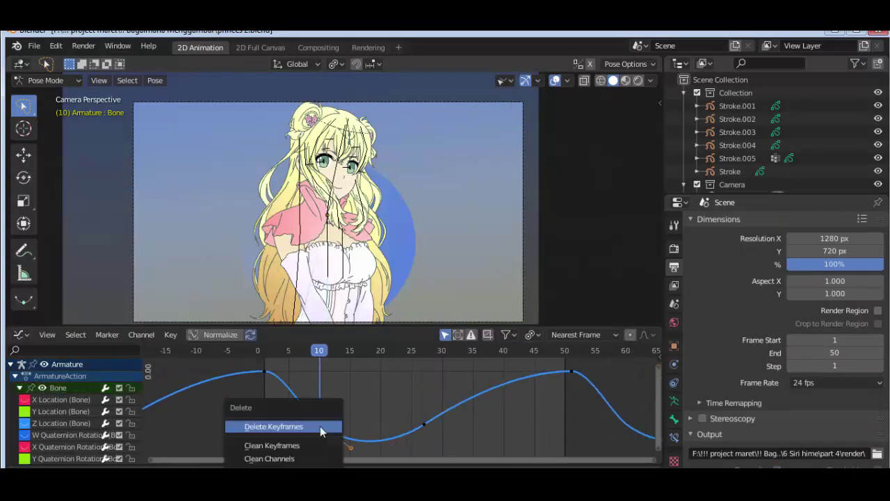
click(498, 430)
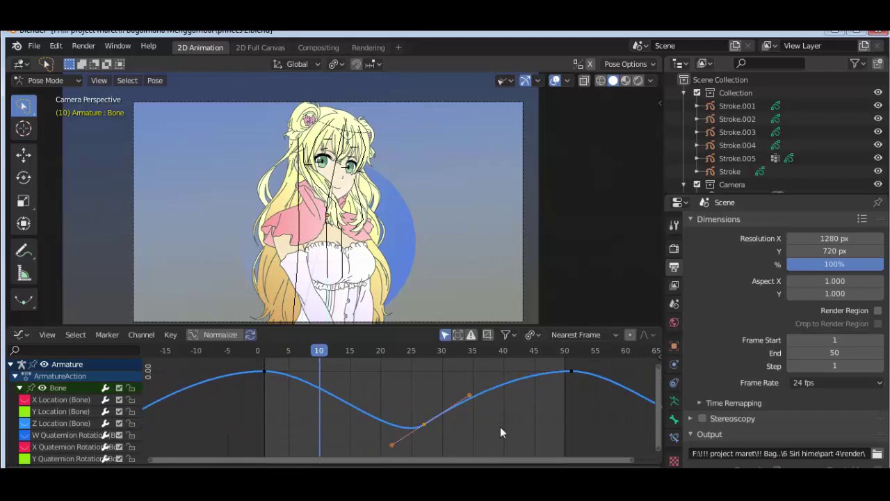
key(a)
key(v)
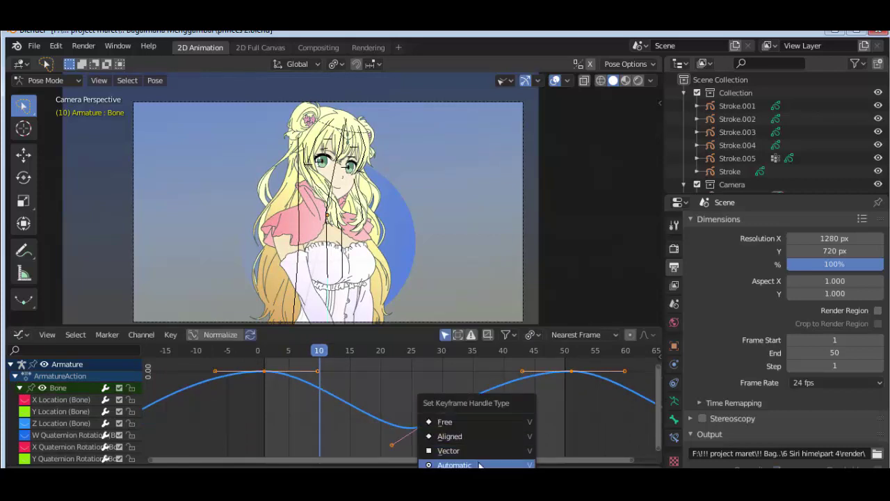
click(459, 465)
On Bone.001, delete extra keys and move the middle key near frame 27 earlier and higher
key(Home)
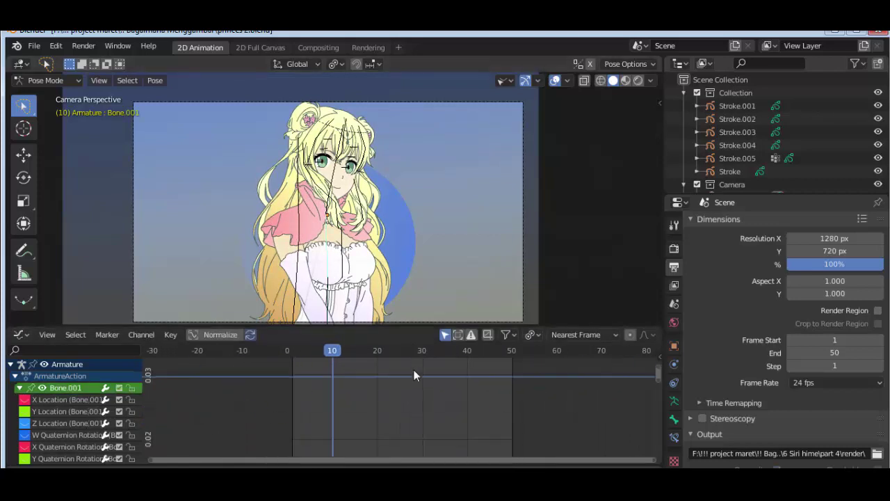
key(x)
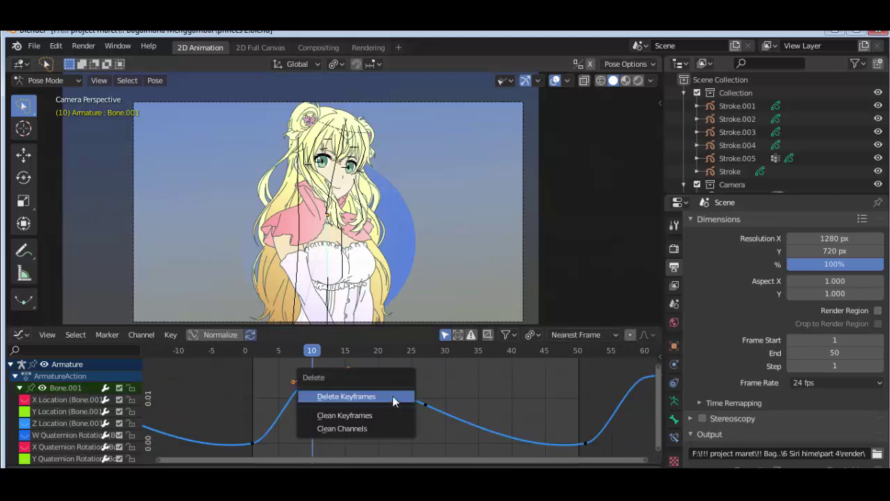
click(392, 396)
click(423, 408)
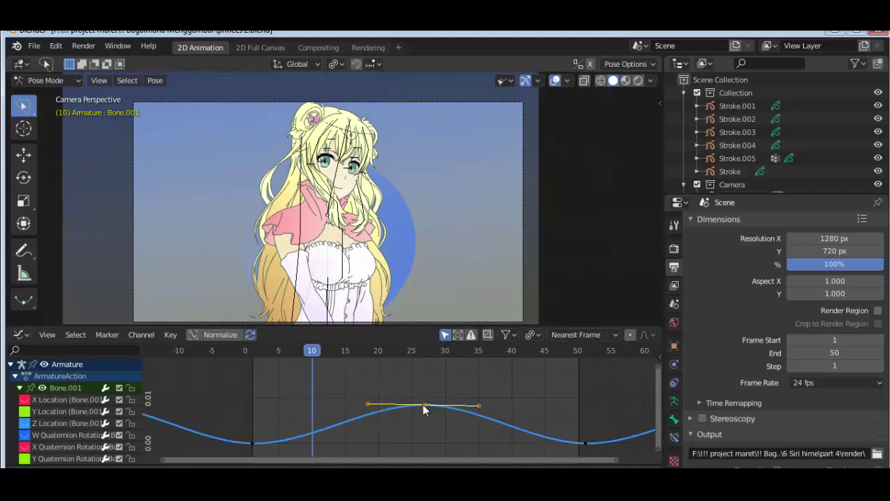
key(g)
click(402, 401)
key(space)
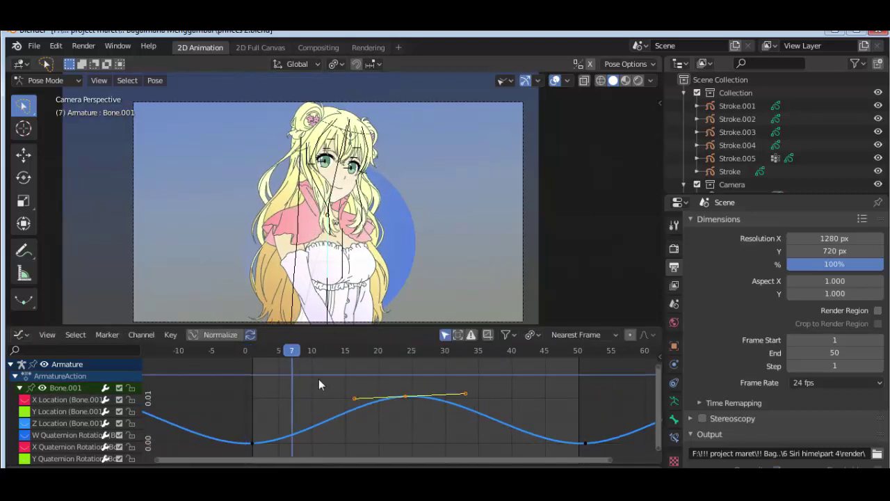
key(space)
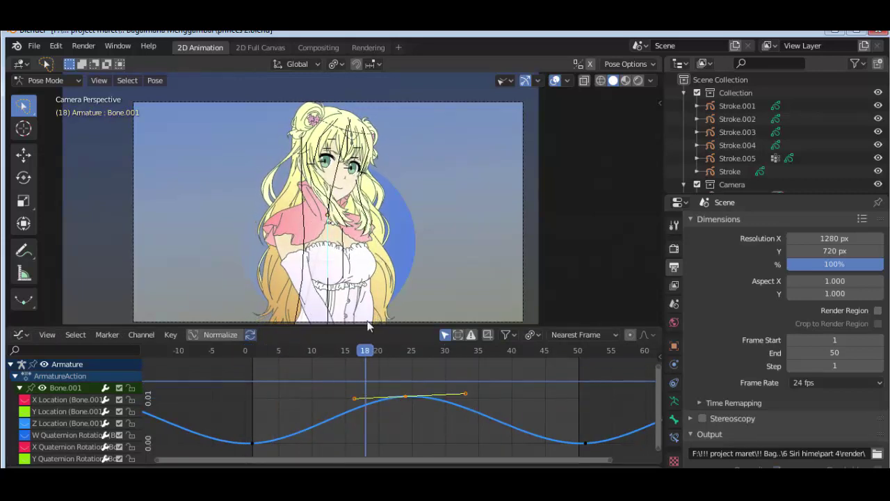
Rotate Bone.003's keyframe handle at frame 26
scroll(332, 181, up, 3)
click(332, 176)
key(Home)
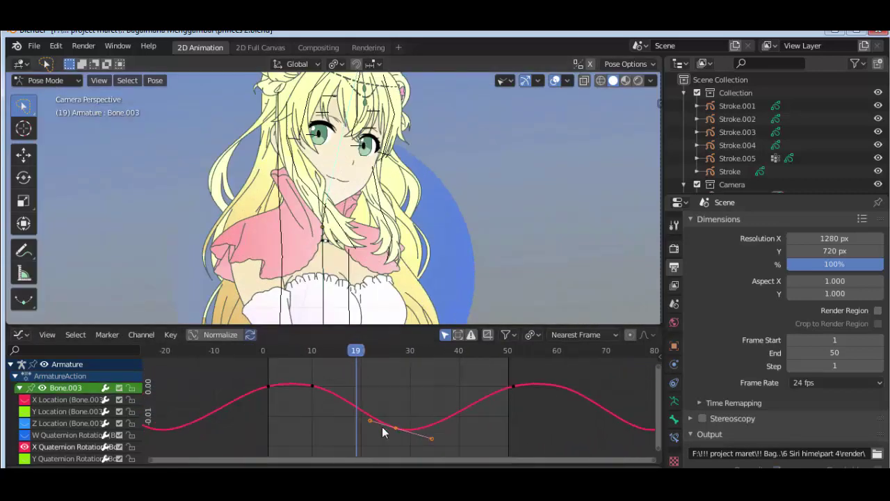
key(space)
key(space)
key(r)
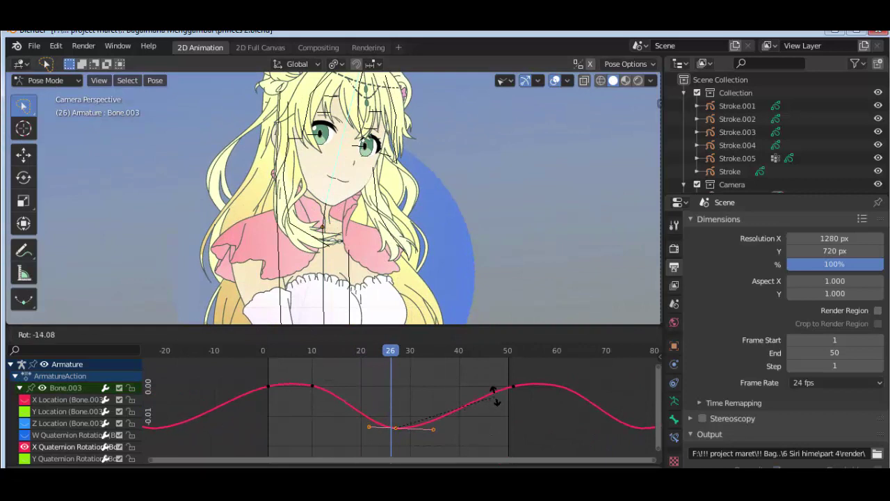
click(495, 398)
key(space)
key(space)
Select Bone.011's frame-2 keyframe and scrub through to preview its eased motion
click(270, 253)
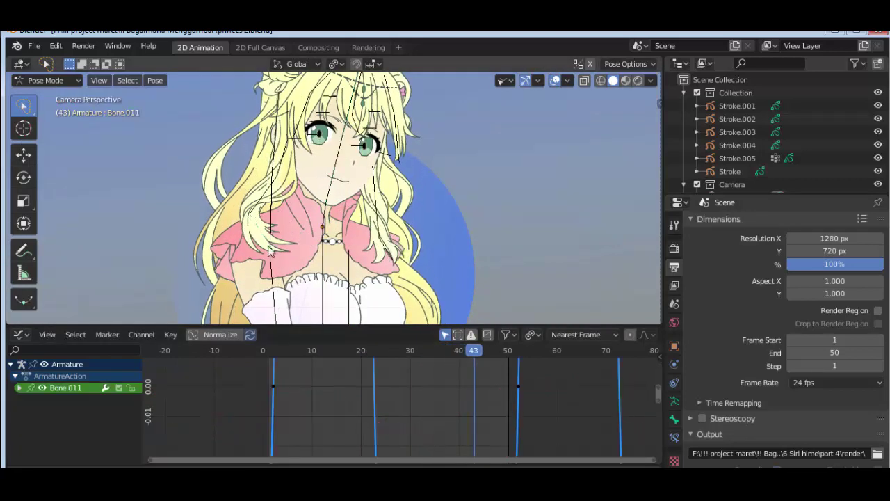
key(Home)
mouse_move(293, 348)
mouse_down()
mouse_move(258, 365)
mouse_move(520, 406)
mouse_move(279, 388)
mouse_up()
key(Down)
click(284, 406)
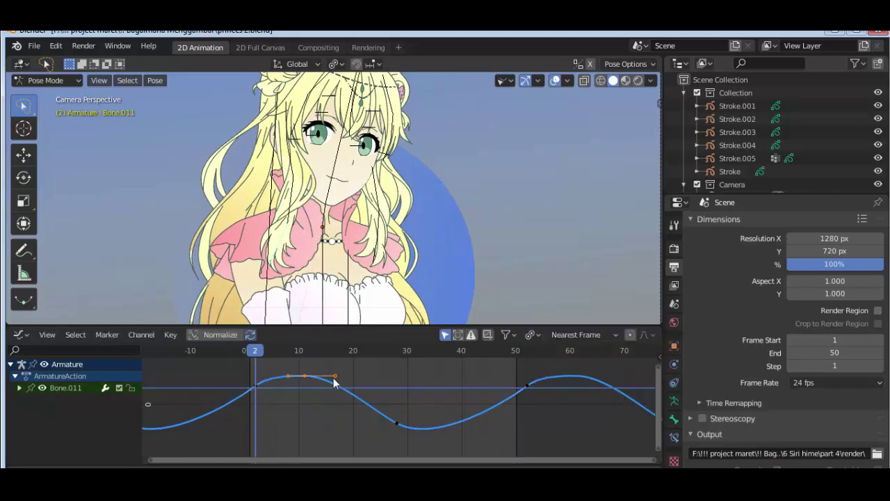
mouse_move(266, 363)
mouse_down()
mouse_move(281, 357)
mouse_move(579, 406)
mouse_move(224, 395)
mouse_move(363, 400)
mouse_up()
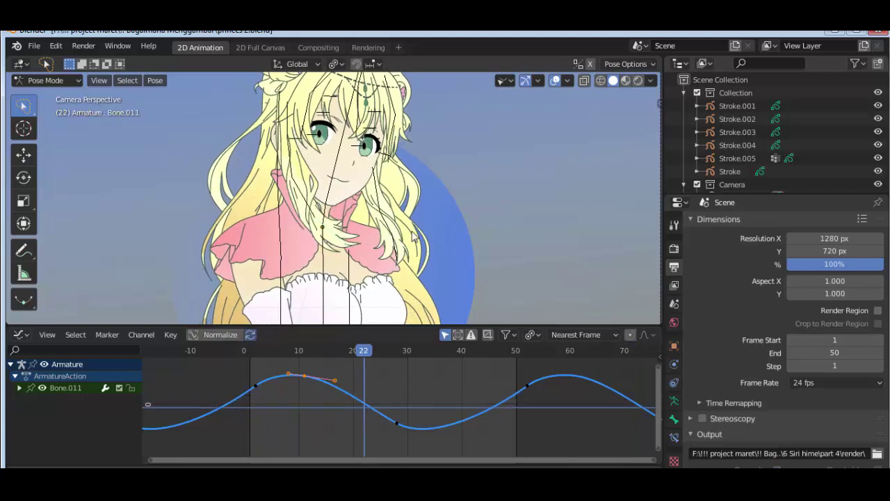
Render the 50-frame viewport animation to MP4 and watch it in the animation player
click(510, 81)
click(99, 80)
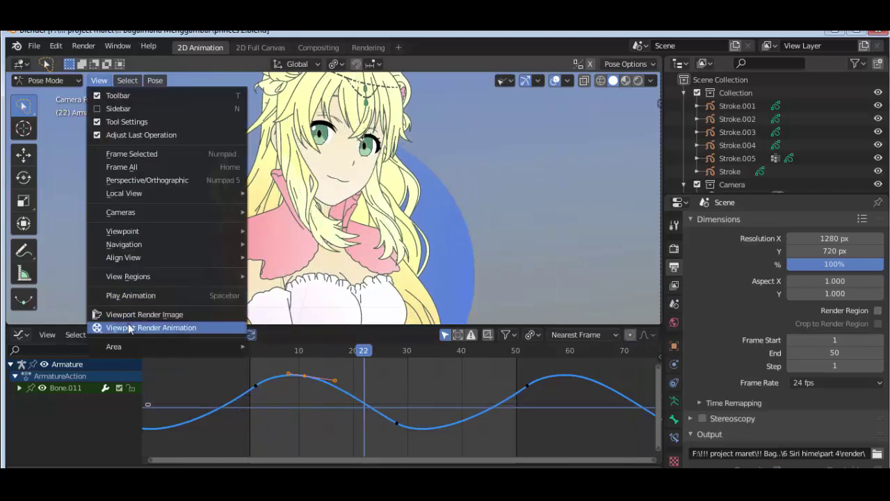
click(125, 328)
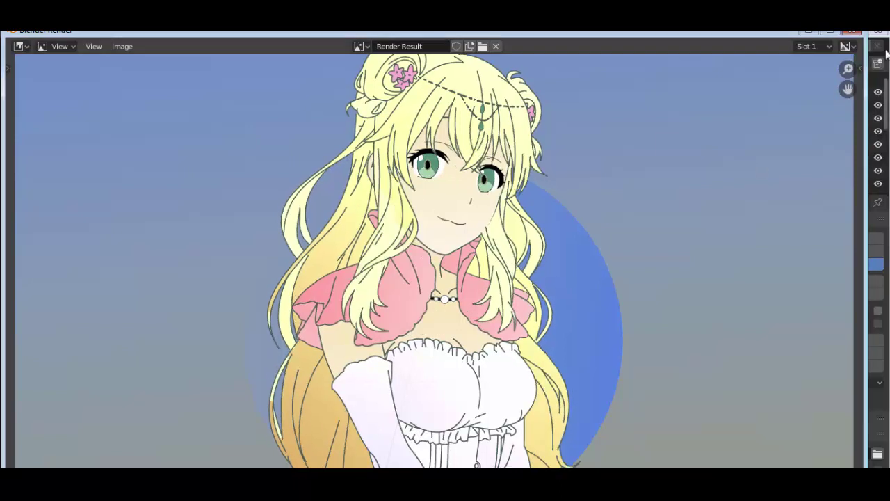
click(855, 31)
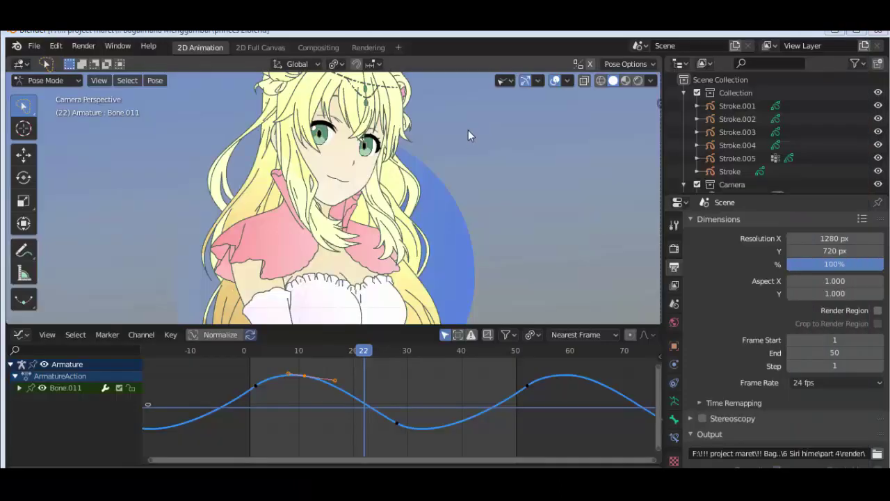
key(ctrl+F11)
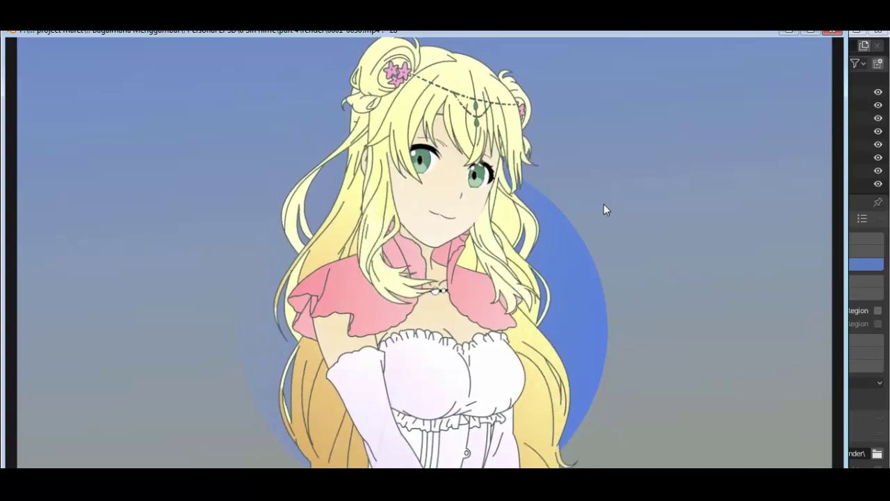
click(832, 31)
Select the eye bones, switch to the Dope Sheet, and go to frame 27
click(505, 81)
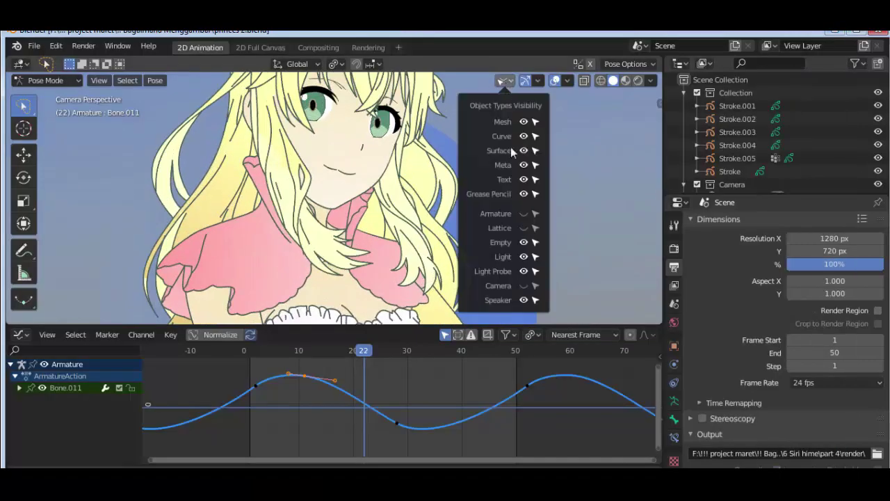
scroll(375, 167, up, 3)
click(398, 179)
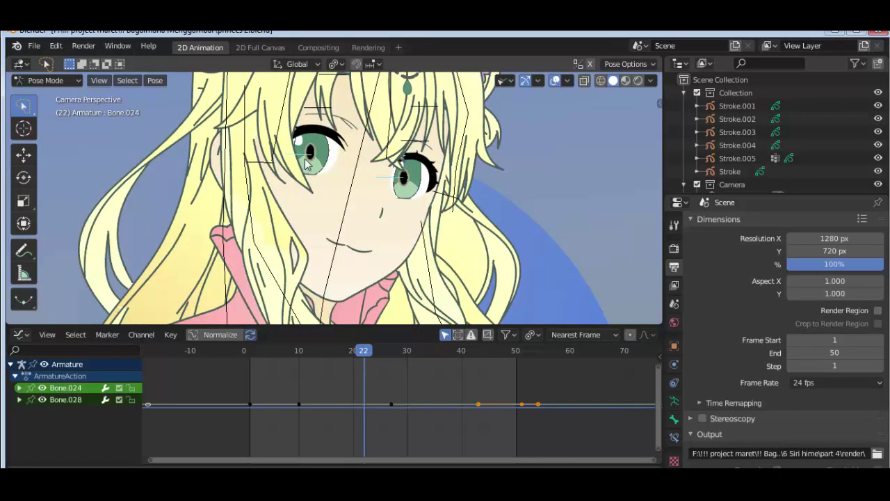
click(21, 334)
click(174, 219)
click(214, 354)
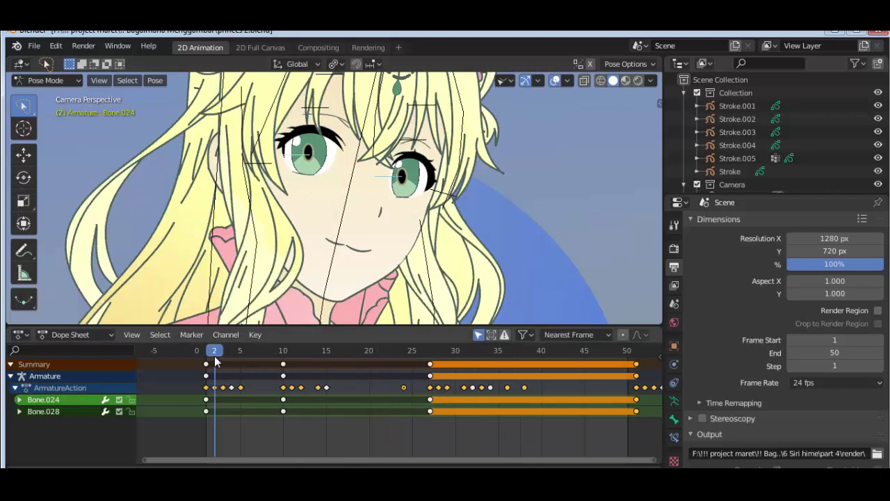
drag(214, 355, 428, 382)
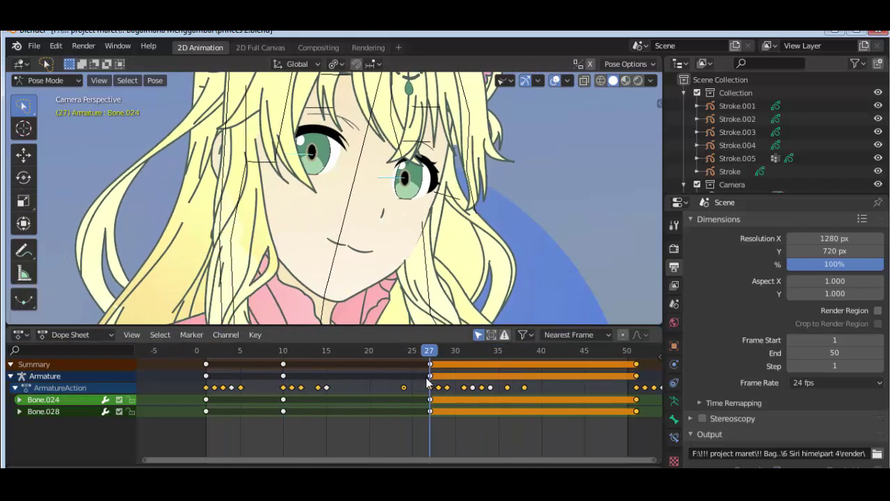
Pose the eye bones at frame 27 and duplicate those keys to frame 33
key(g)
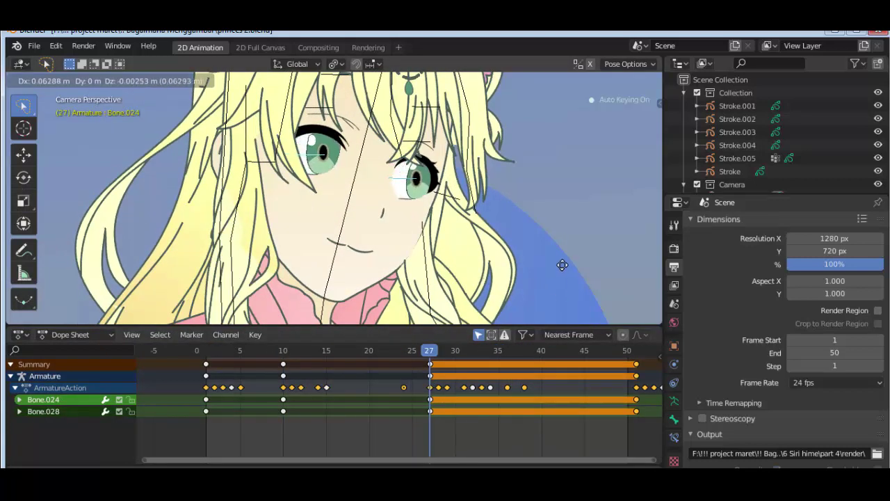
click(564, 262)
click(429, 363)
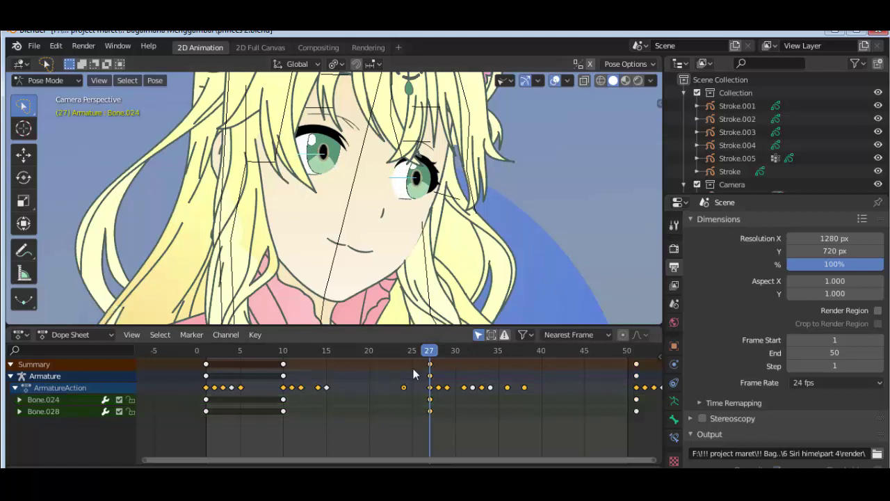
key(shift+d)
click(470, 354)
Move the key column near frame 51 earlier, into frames 38–50
mouse_move(505, 356)
mouse_down()
mouse_move(523, 358)
mouse_move(470, 359)
mouse_move(522, 349)
mouse_move(369, 350)
mouse_up()
click(636, 376)
key(g)
click(530, 376)
Move the frame-27 key column to frame 15 to hold the blink pose
mouse_move(260, 358)
mouse_down()
mouse_move(207, 356)
mouse_move(335, 356)
mouse_up()
click(428, 366)
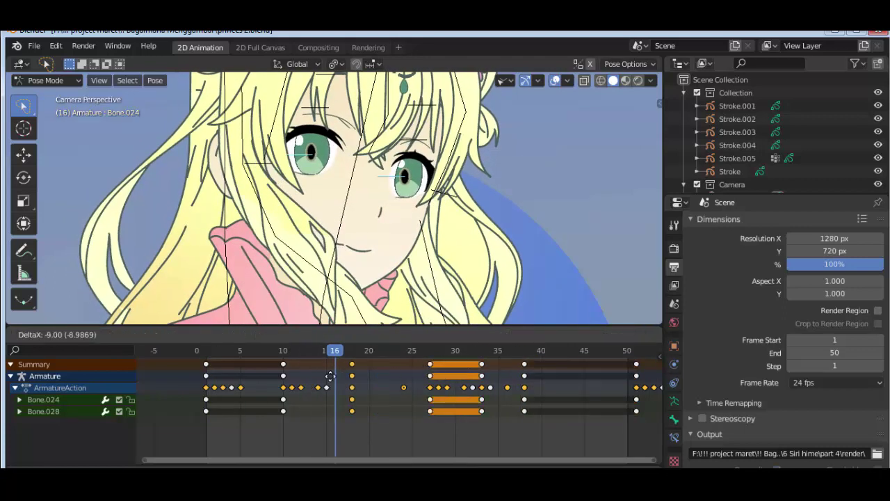
mouse_move(428, 370)
mouse_down()
mouse_move(299, 360)
mouse_move(326, 359)
mouse_up()
key(Right)
key(Home)
Hide the armature, render the viewport animation to MP4, and watch the blink clip
click(509, 80)
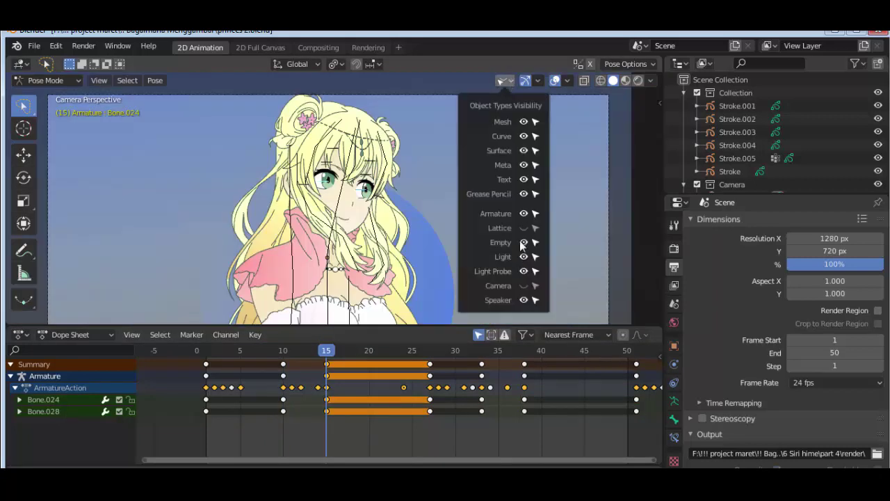
click(523, 209)
click(98, 80)
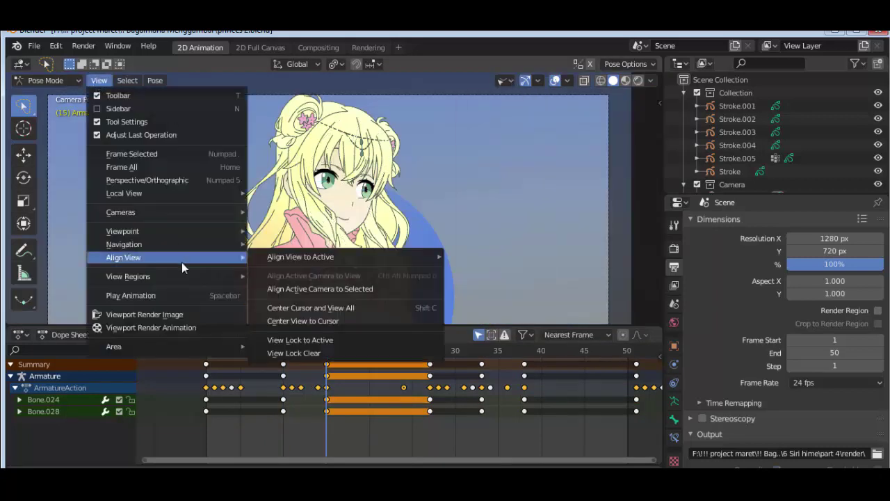
click(139, 327)
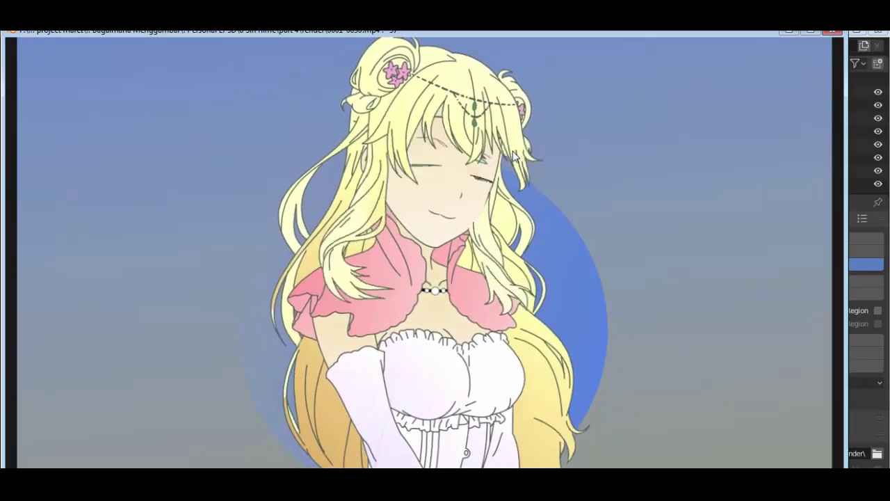
key(Escape)
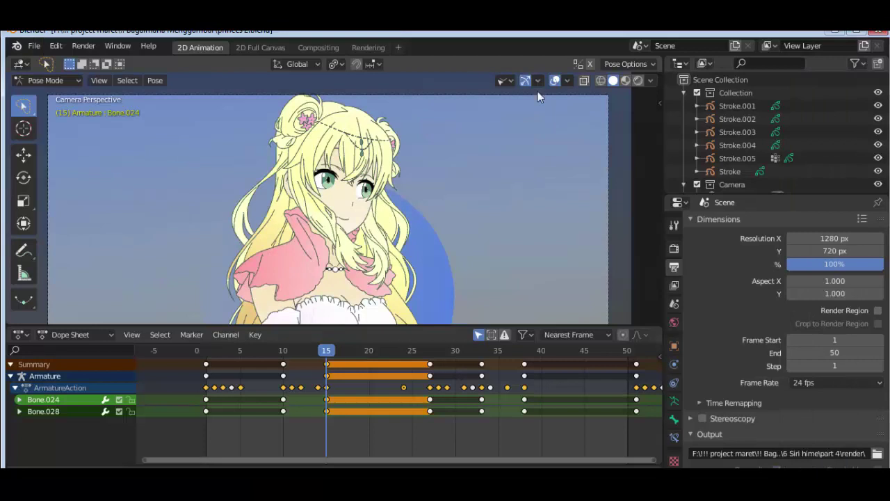
Show the armature again, select Bone.019, and switch the lower editor to the Graph Editor
click(509, 80)
click(523, 198)
click(297, 214)
click(24, 336)
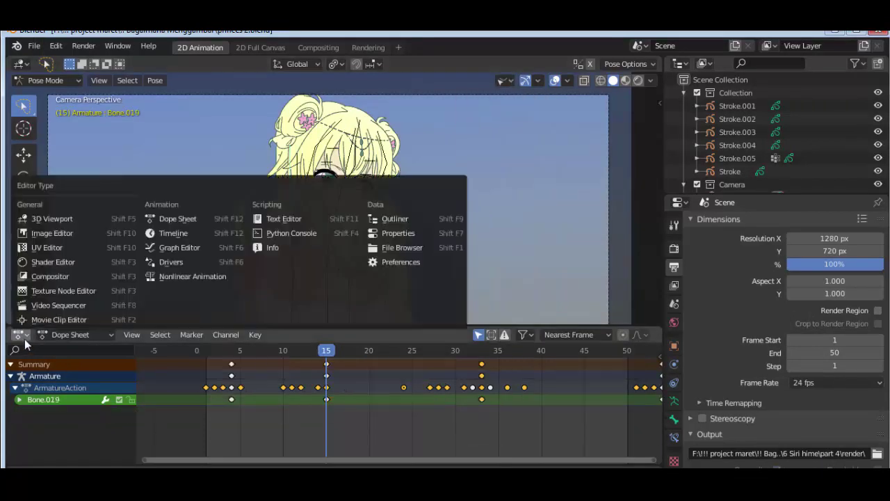
click(161, 247)
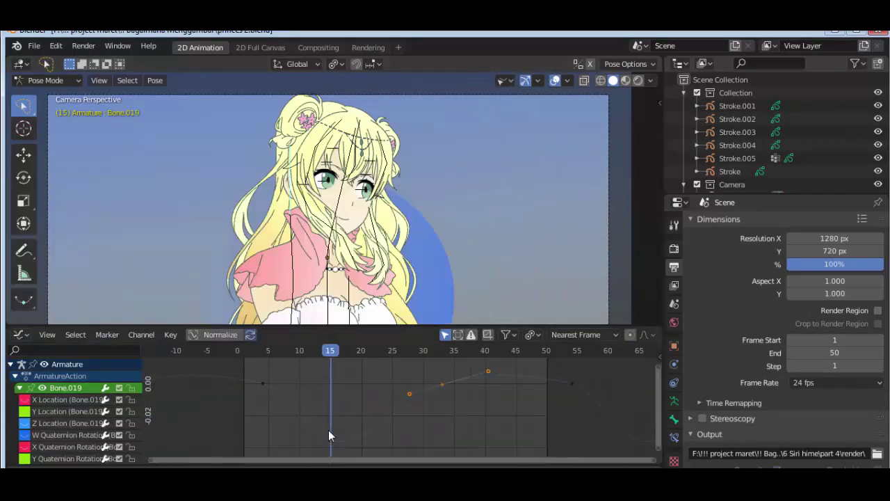
Delete the frame-33 key, move the frame-15 key to about 21, raise the peaks, use Auto Clamped handles
key(Delete)
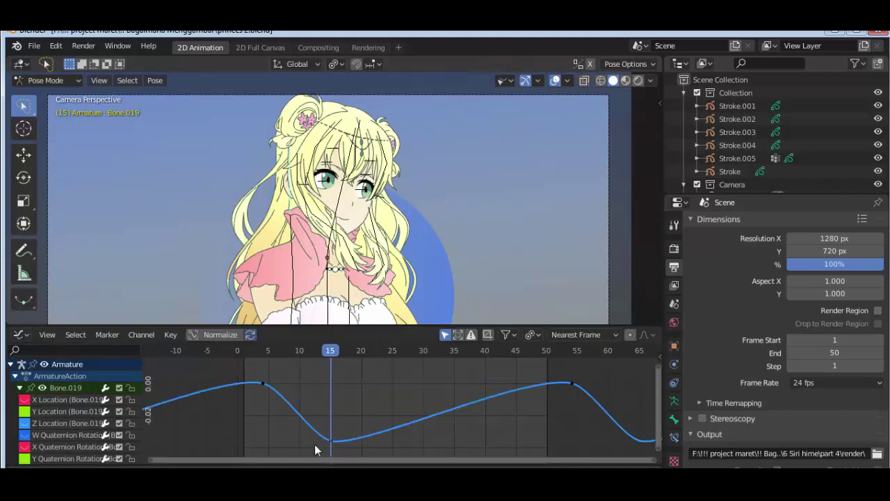
click(332, 440)
key(g)
key(x)
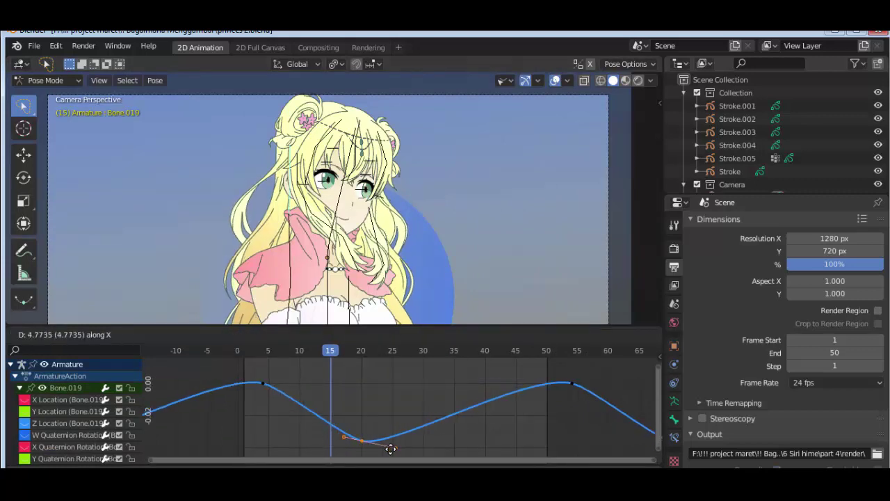
click(400, 448)
key(g)
key(y)
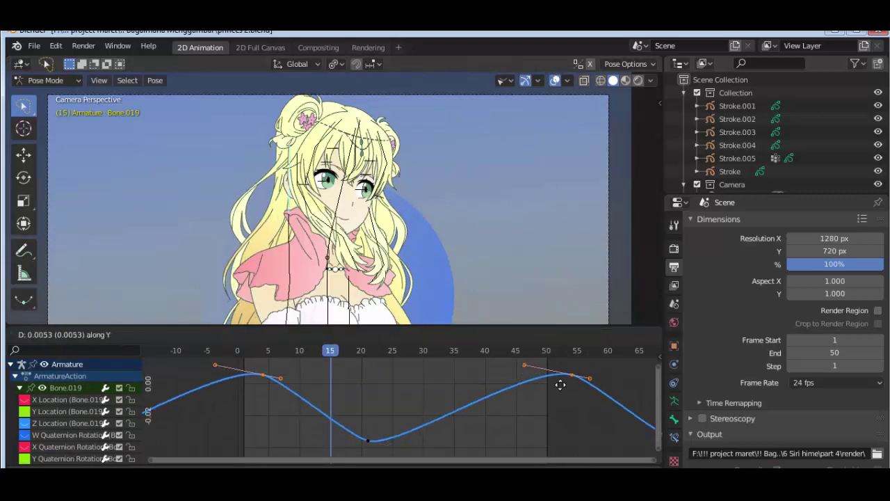
click(546, 392)
key(v)
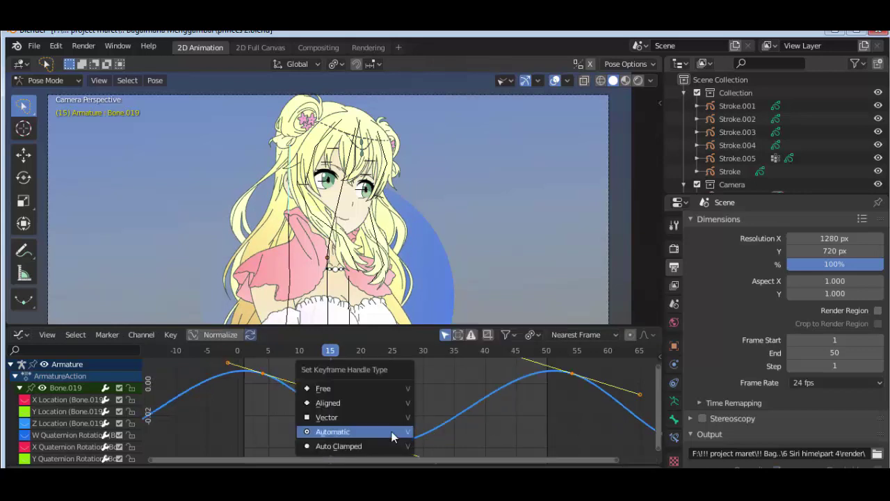
click(388, 446)
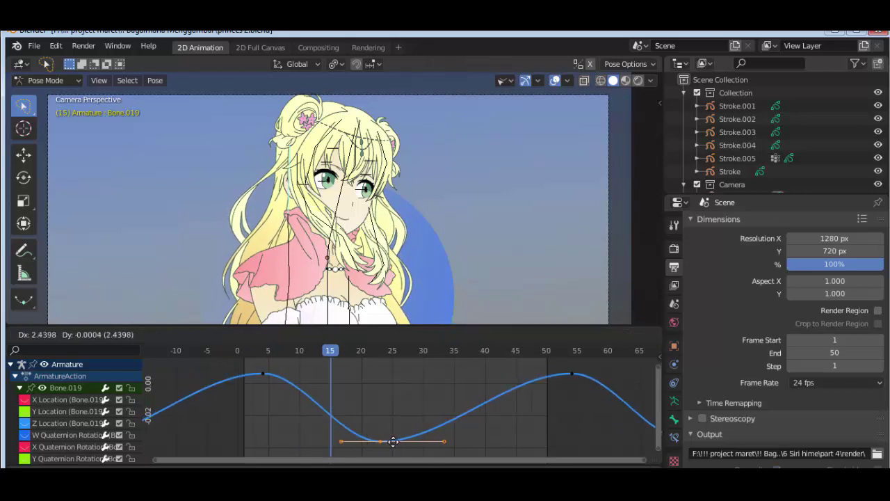
click(395, 441)
Scrub back and forth through the frames to preview Bone.019's eased motion
mouse_move(275, 352)
mouse_down()
mouse_move(368, 351)
mouse_move(614, 400)
mouse_up()
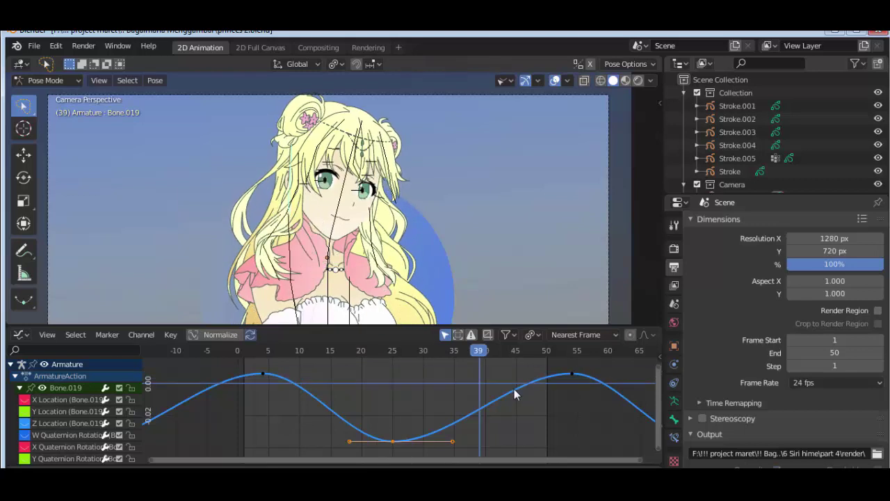
key(Home)
drag(267, 355, 652, 398)
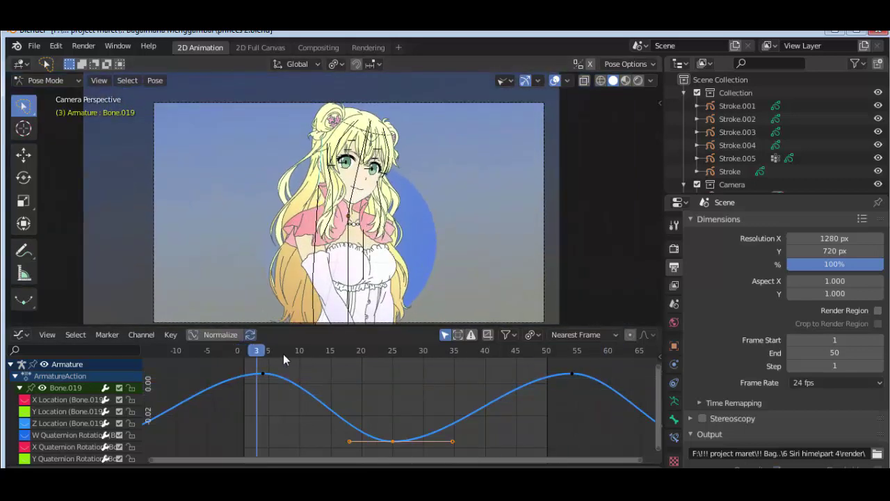
drag(238, 349, 588, 396)
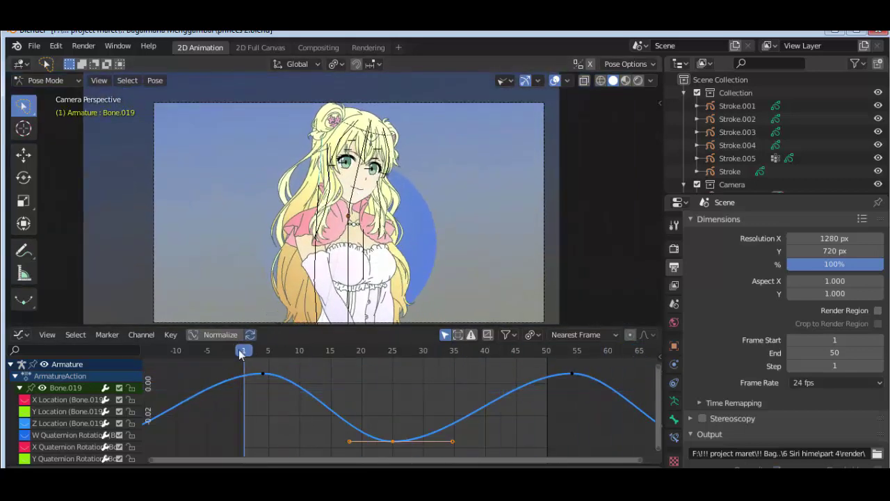
mouse_move(238, 350)
mouse_down()
mouse_move(359, 373)
mouse_move(436, 369)
mouse_up()
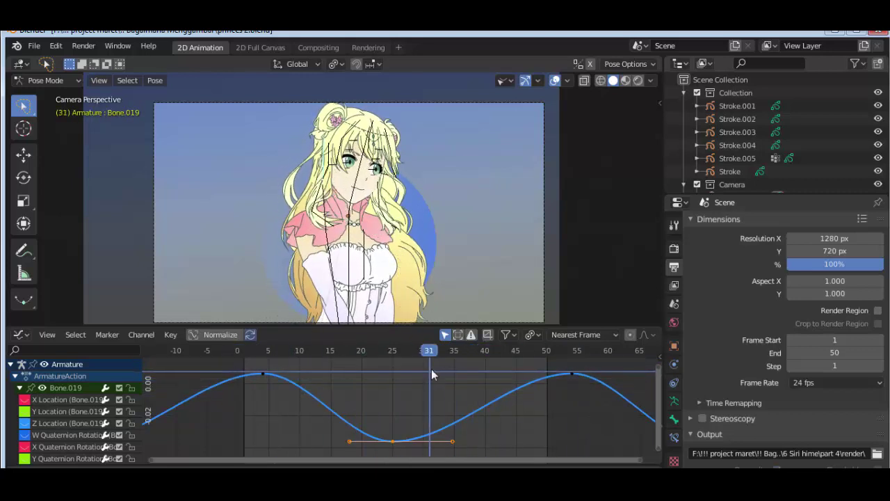
Hide the armature bones, viewport-render the animation, and play back the rendered frames
click(505, 81)
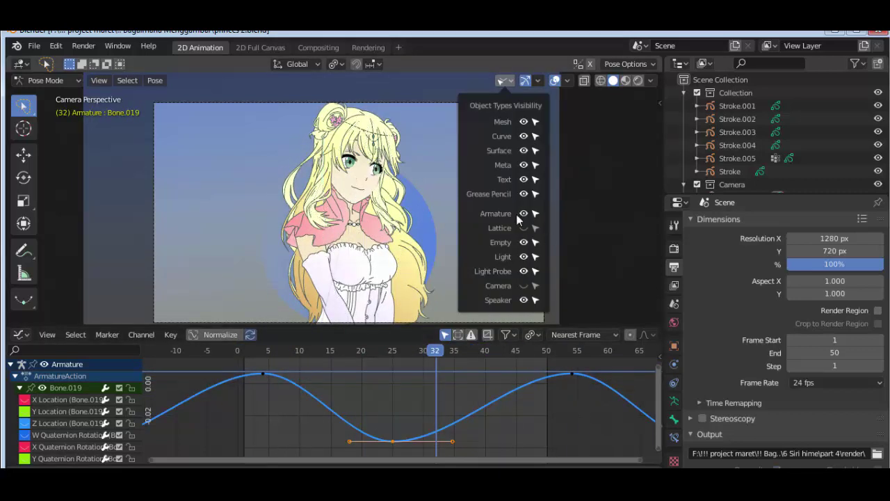
click(100, 80)
click(113, 327)
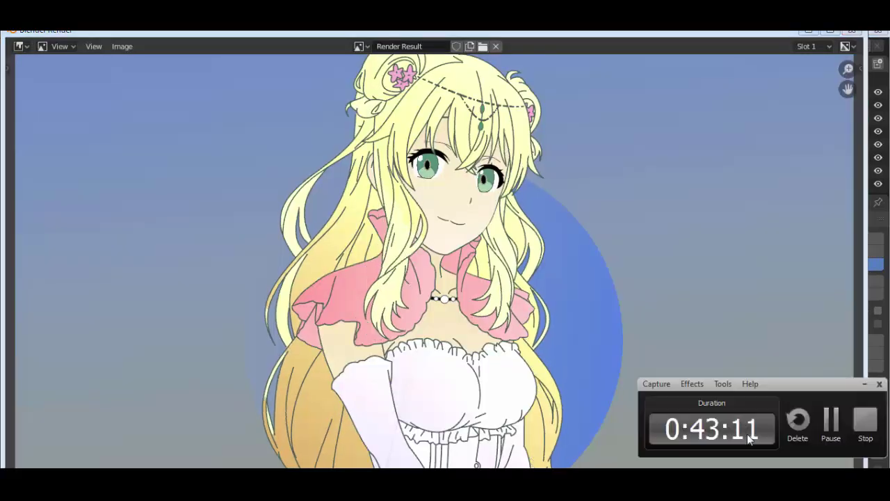
key(Escape)
key(ctrl+F11)
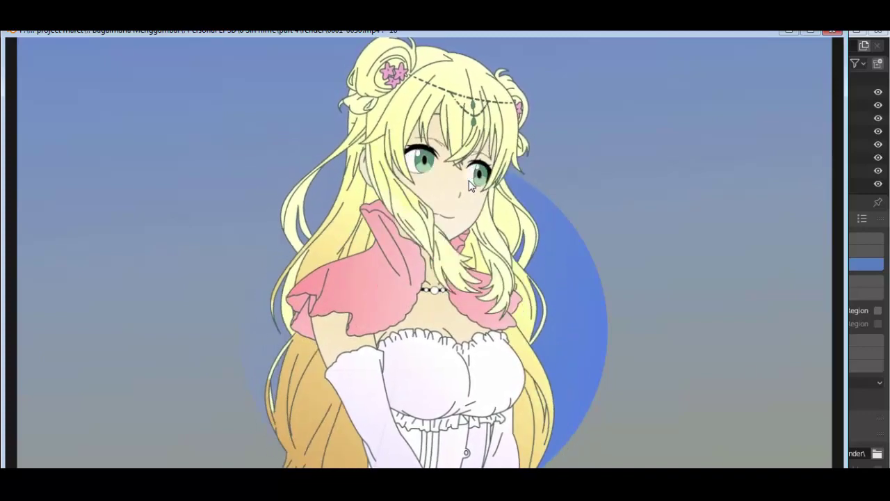
Close the playback, show the bones again, and frame Bone.023's curves in the Graph Editor
key(Escape)
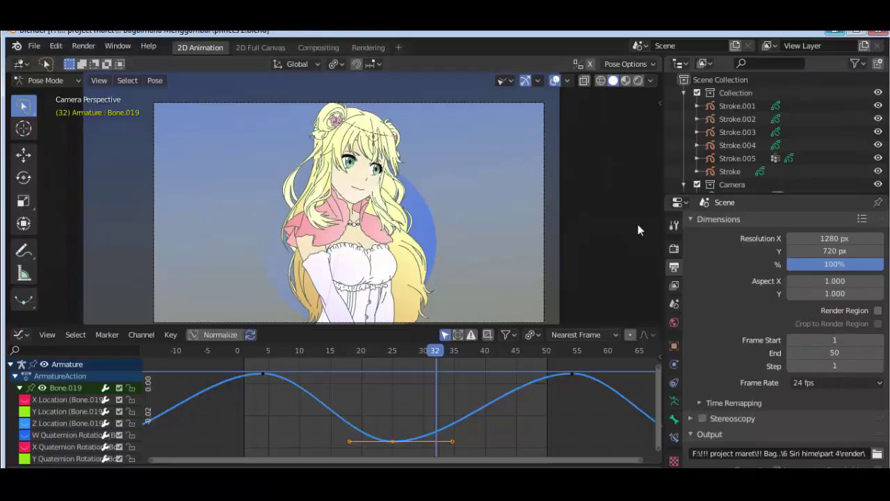
click(502, 80)
click(524, 220)
click(364, 265)
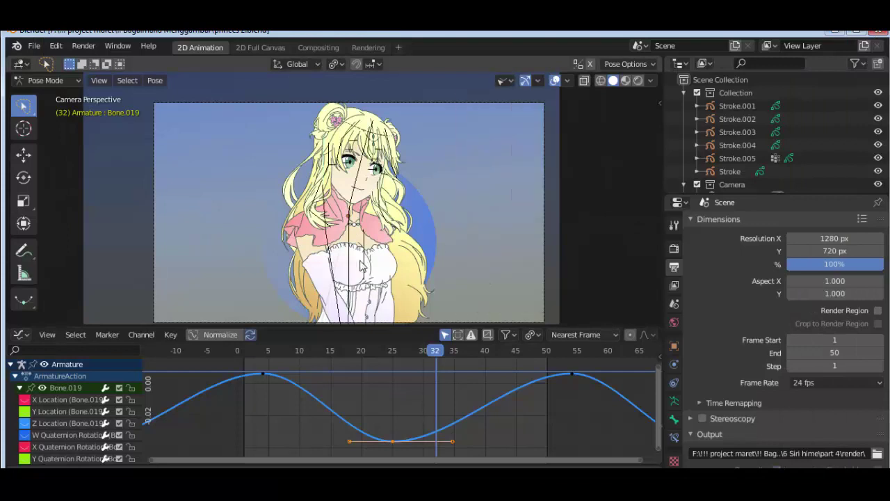
key(Home)
Lower Bone.023's peak keyframe and tilt the easing handles of the low keyframes
click(257, 381)
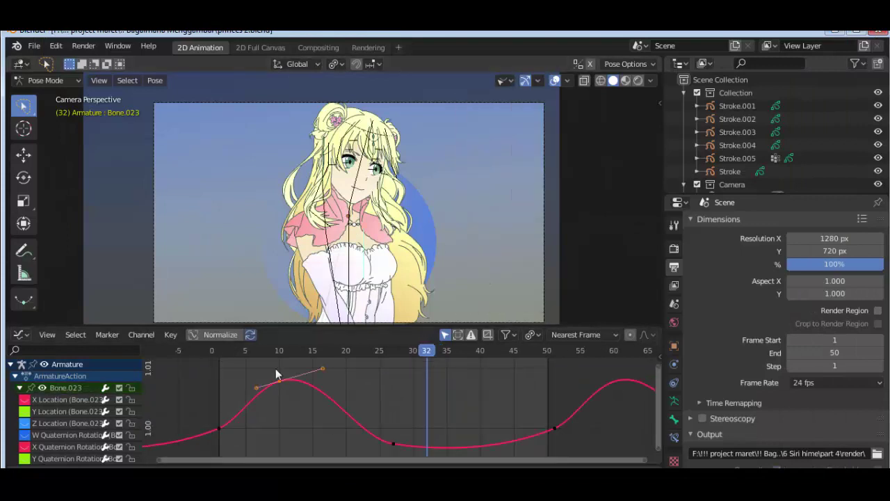
drag(219, 363, 287, 371)
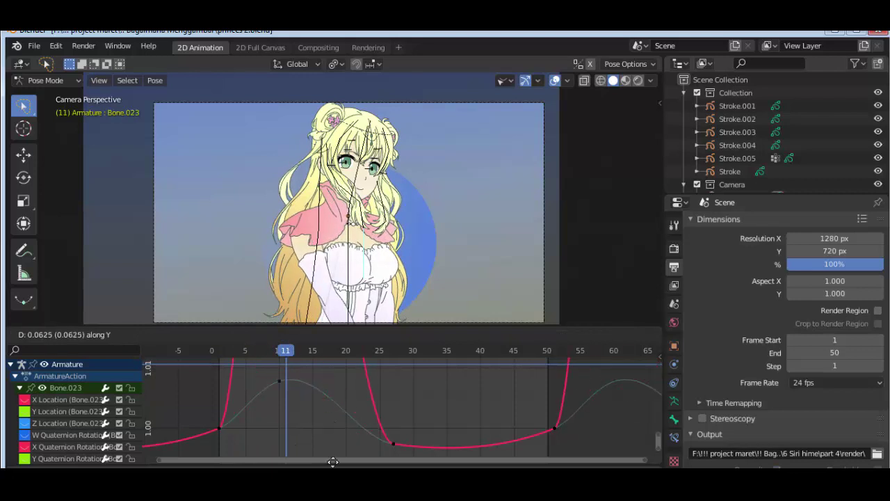
key(Escape)
click(276, 377)
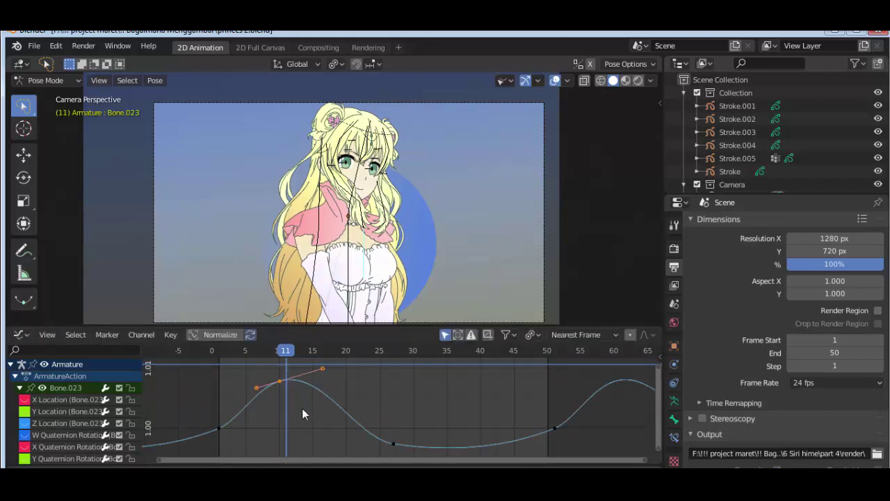
key(g)
key(y)
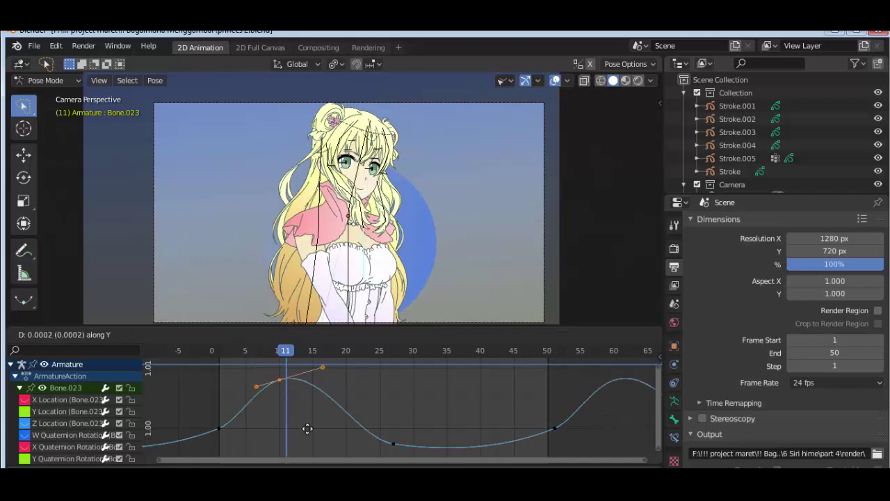
click(316, 438)
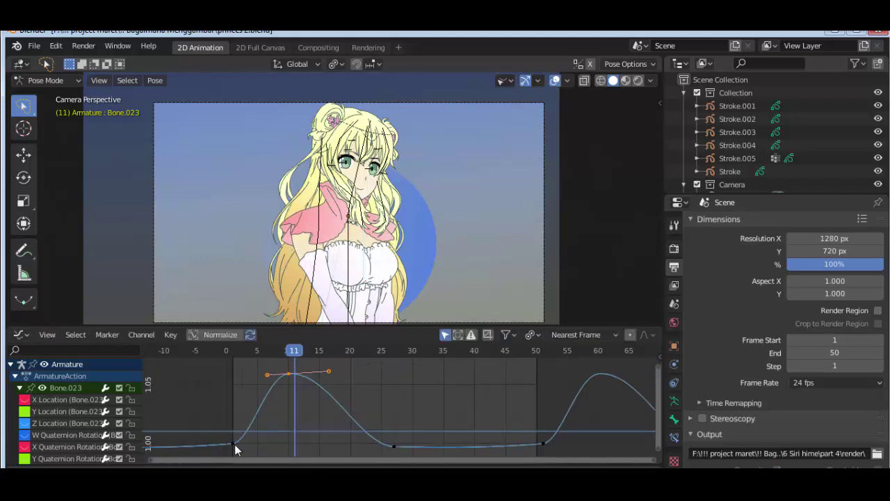
drag(206, 415, 262, 465)
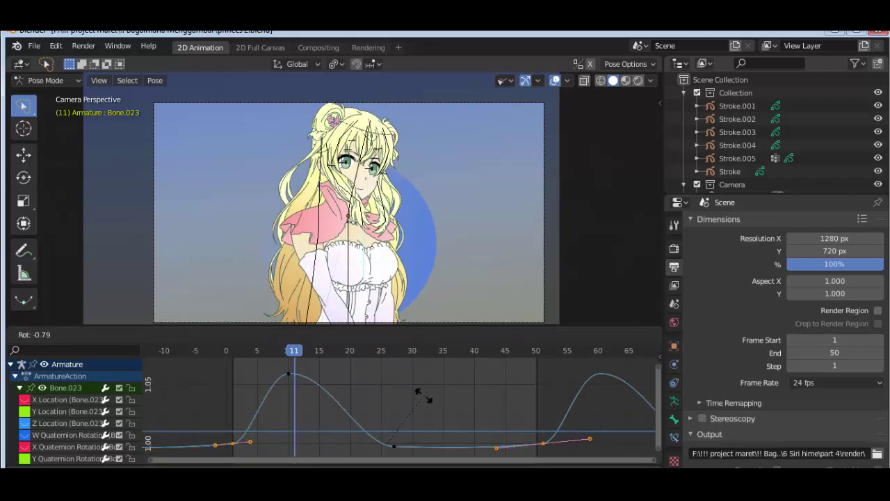
key(g)
click(460, 407)
Lower the frame-10 peak keyframe and widen its easing handle along time
drag(263, 355, 286, 368)
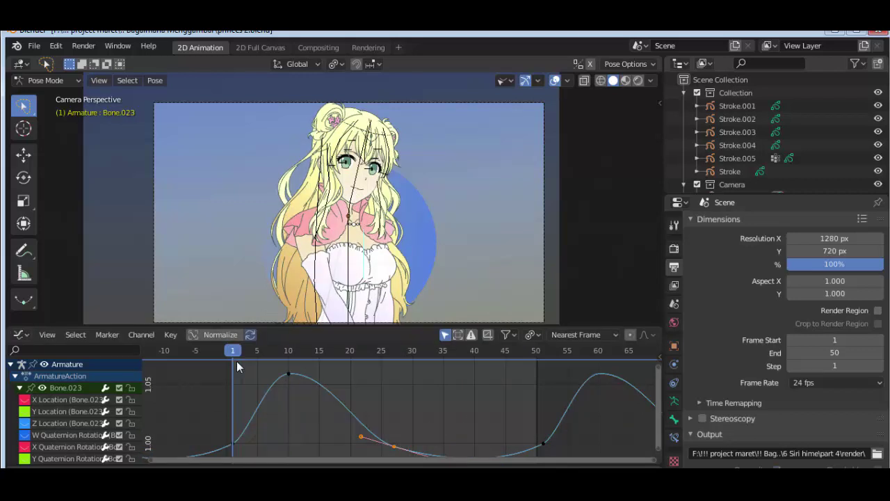
click(282, 371)
key(g)
key(y)
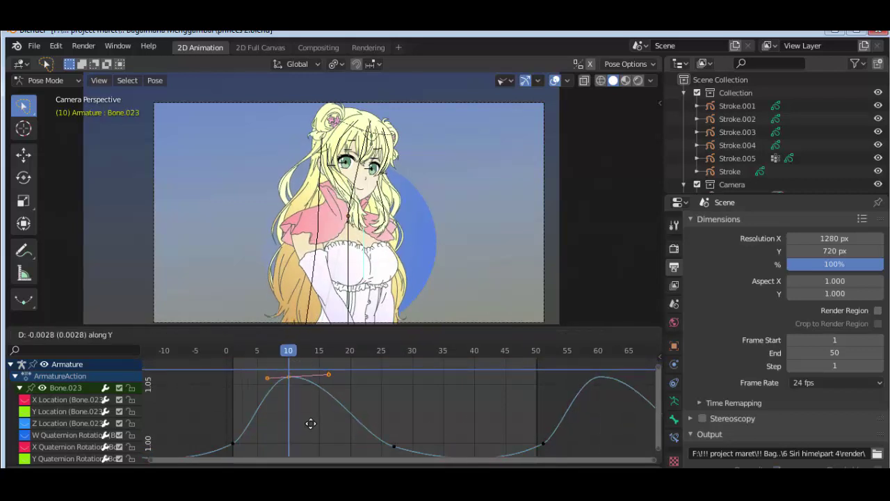
click(329, 389)
key(g)
key(x)
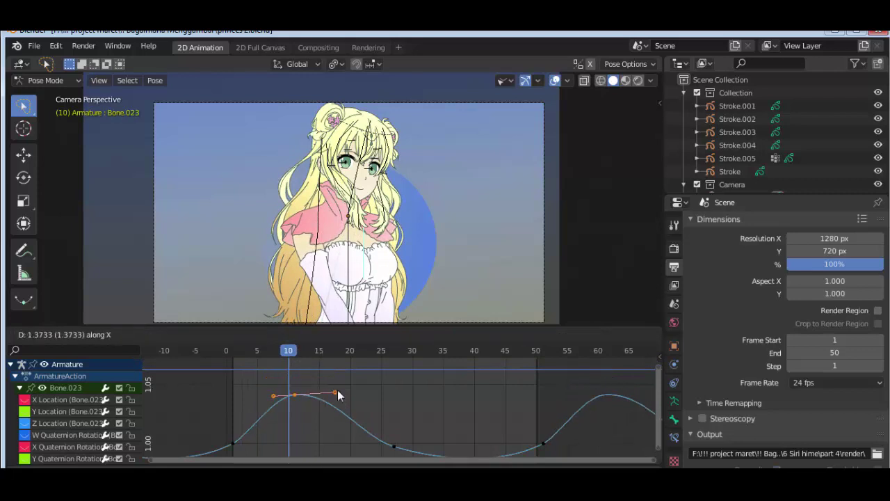
click(337, 390)
Drop the frame-10 peak slightly further for a flatter top
click(276, 350)
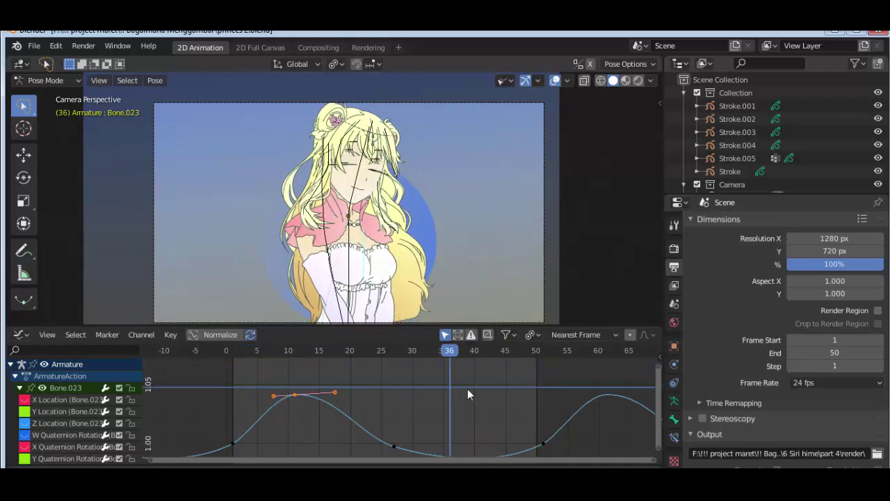
drag(317, 379, 290, 383)
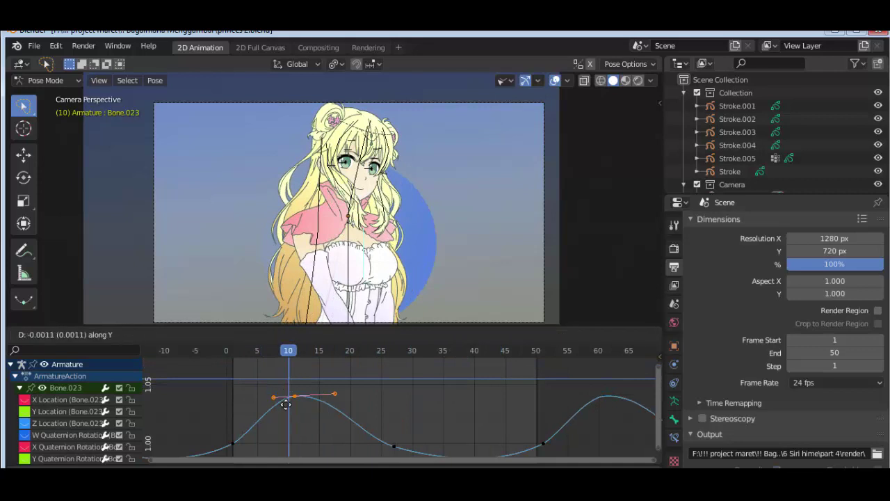
click(299, 374)
key(g)
key(y)
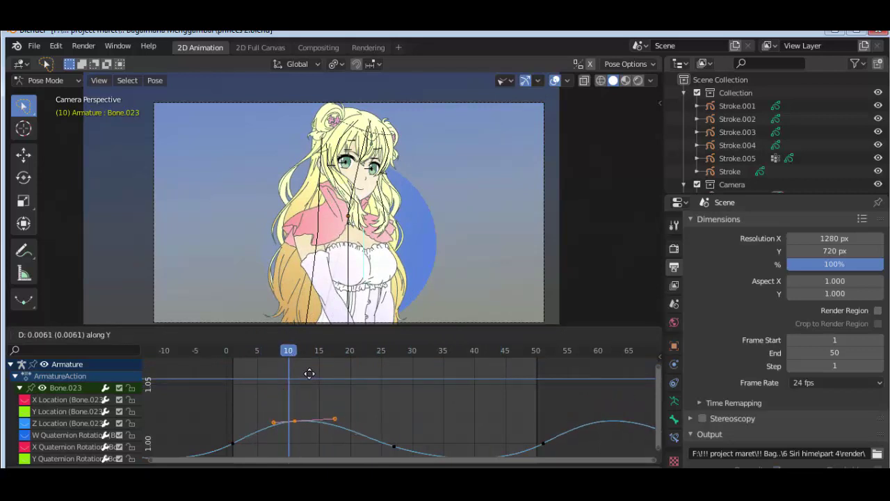
click(309, 374)
Scrub and play the animation to check Bone.023's gentler swing
drag(231, 350, 418, 386)
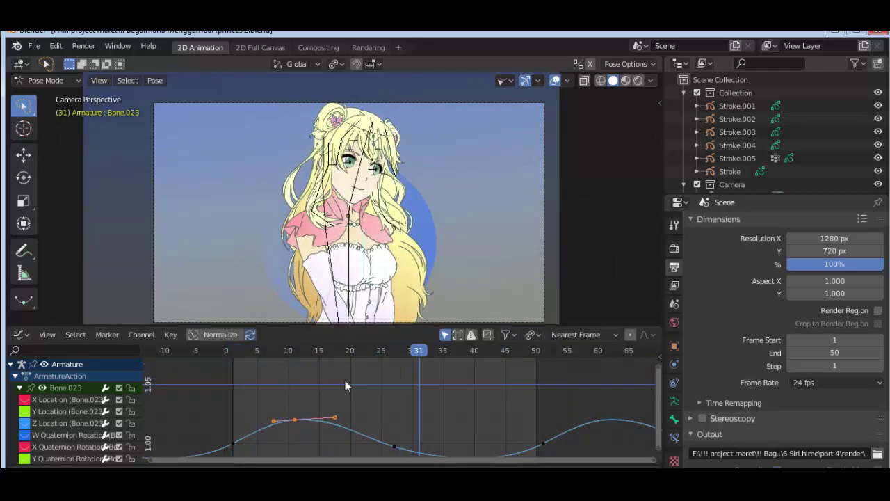
drag(345, 380, 234, 374)
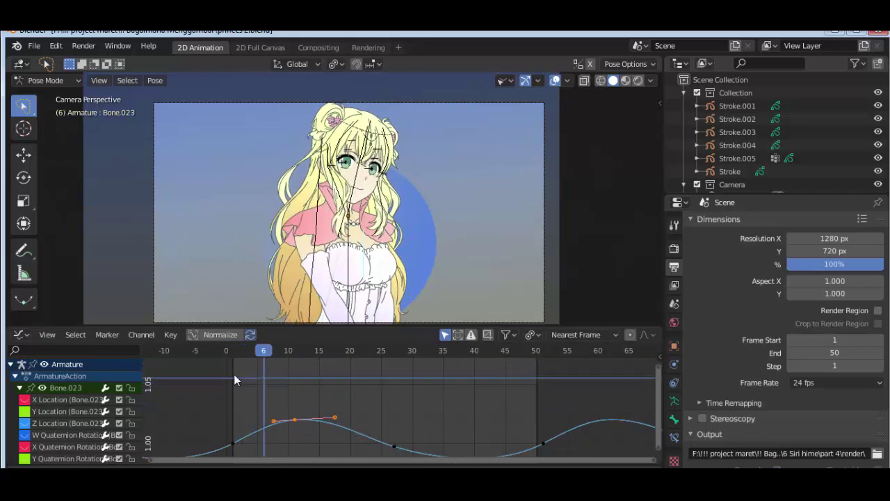
key(space)
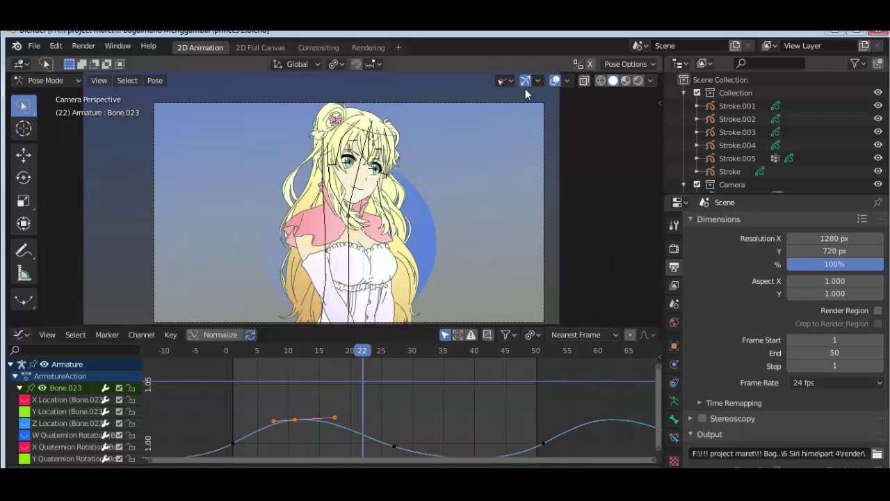
Hide the bones, viewport-render the updated animation, and close the video player after watching
click(506, 81)
click(99, 80)
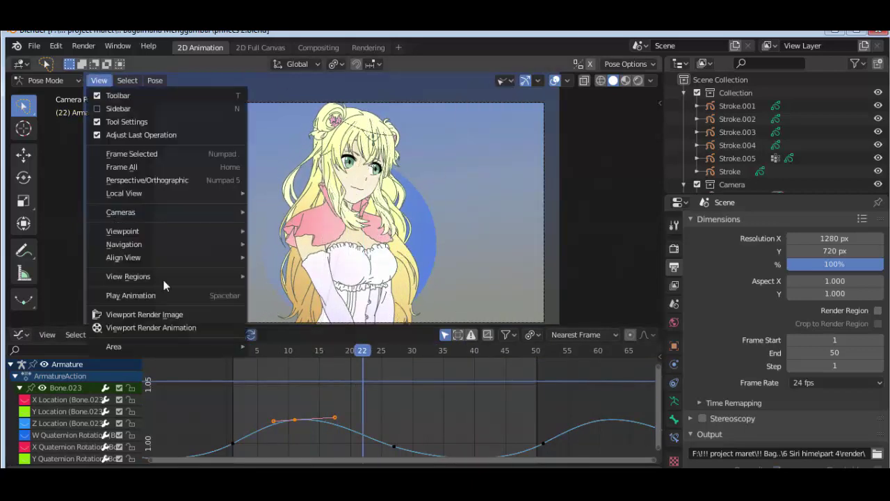
click(128, 327)
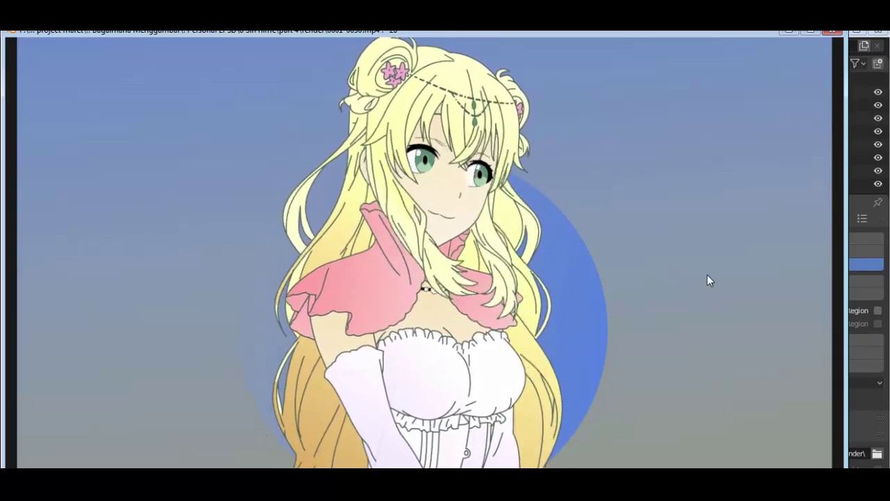
click(834, 31)
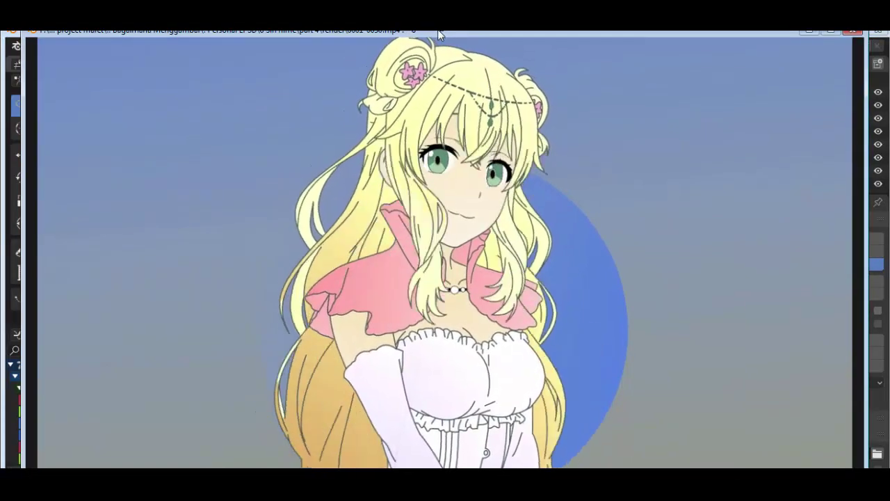
click(851, 33)
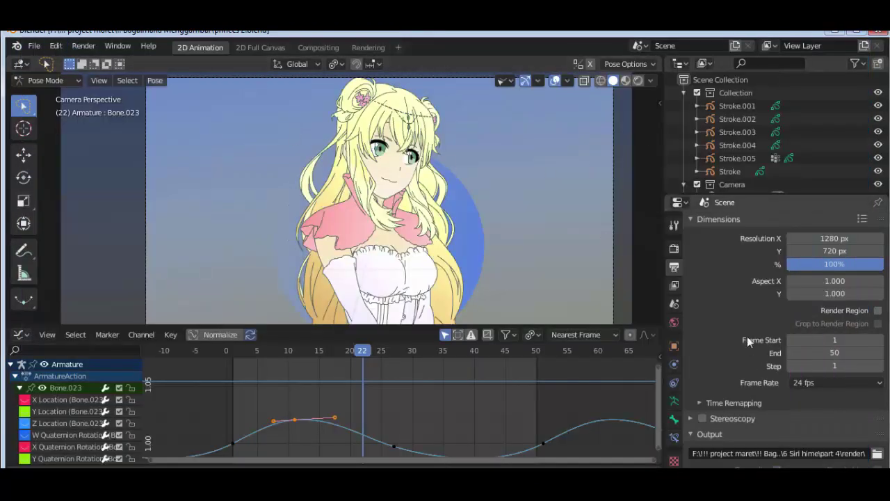
Point the render output to a 'final render' folder inside the part 4 render folder
scroll(746, 335, down, 6)
click(877, 243)
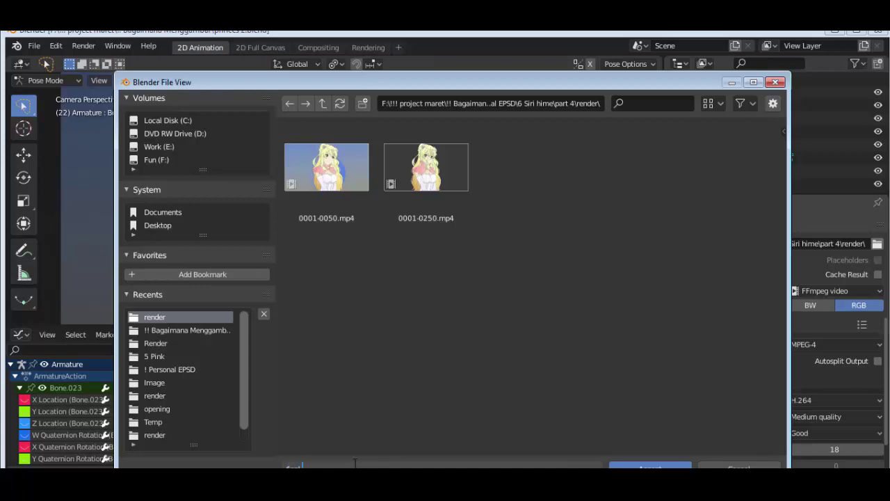
key(Return)
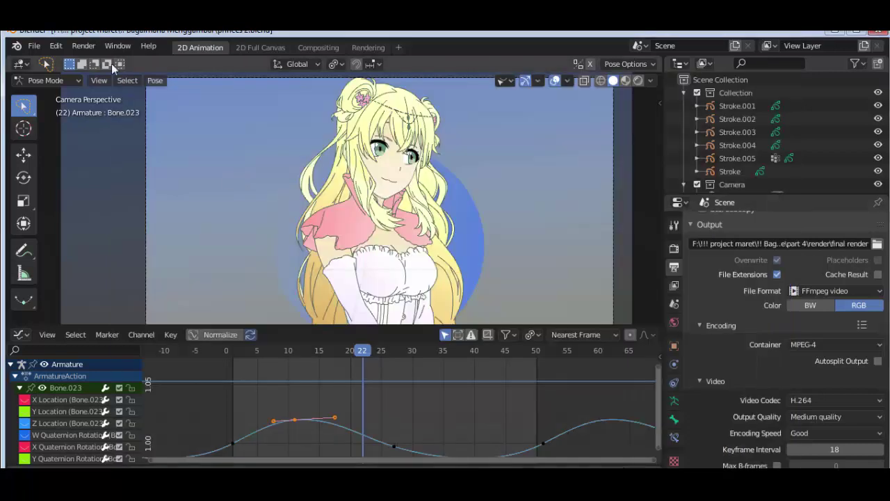
Start Render Animation to write the full MP4 video
click(92, 49)
click(102, 73)
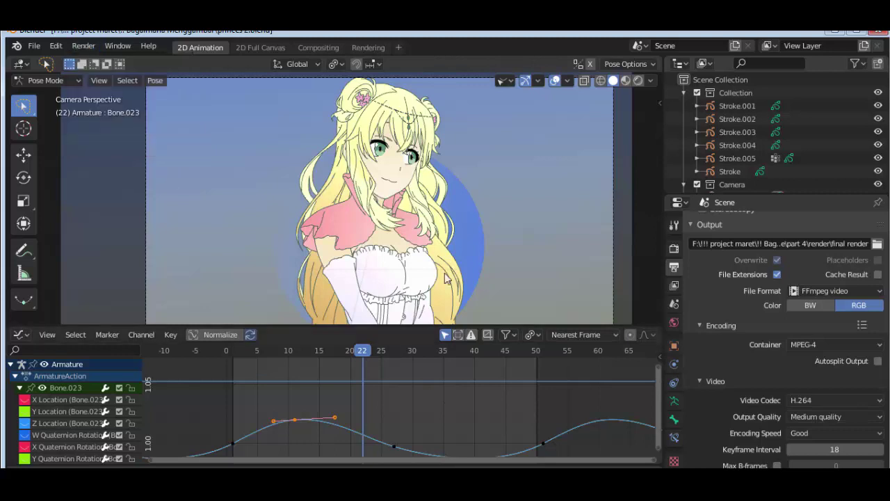
scroll(555, 423, down, 3)
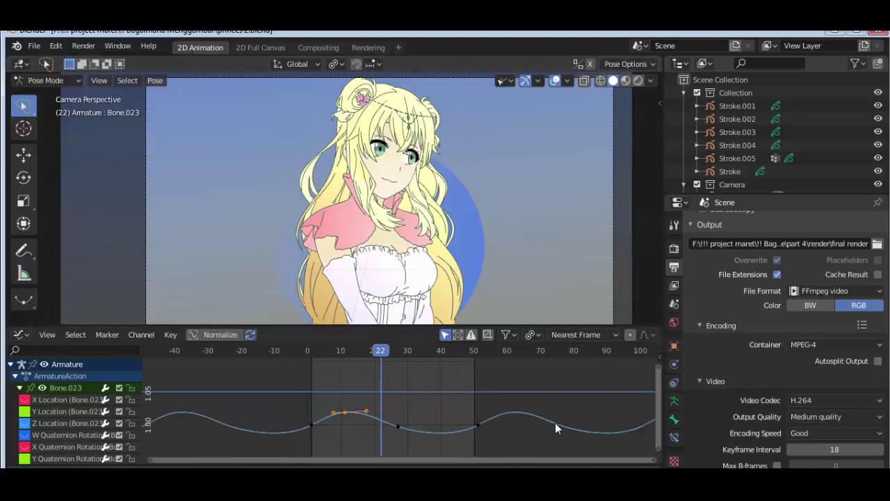
scroll(517, 410, down, 3)
scroll(509, 413, down, 2)
click(20, 335)
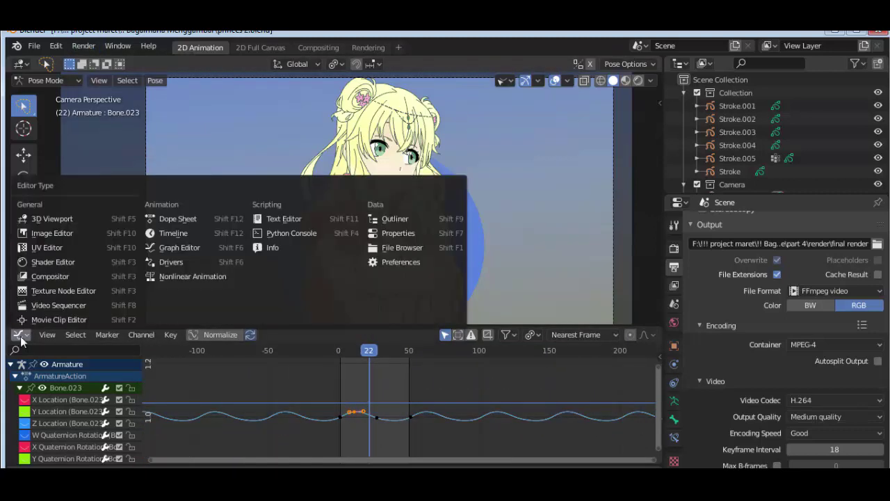